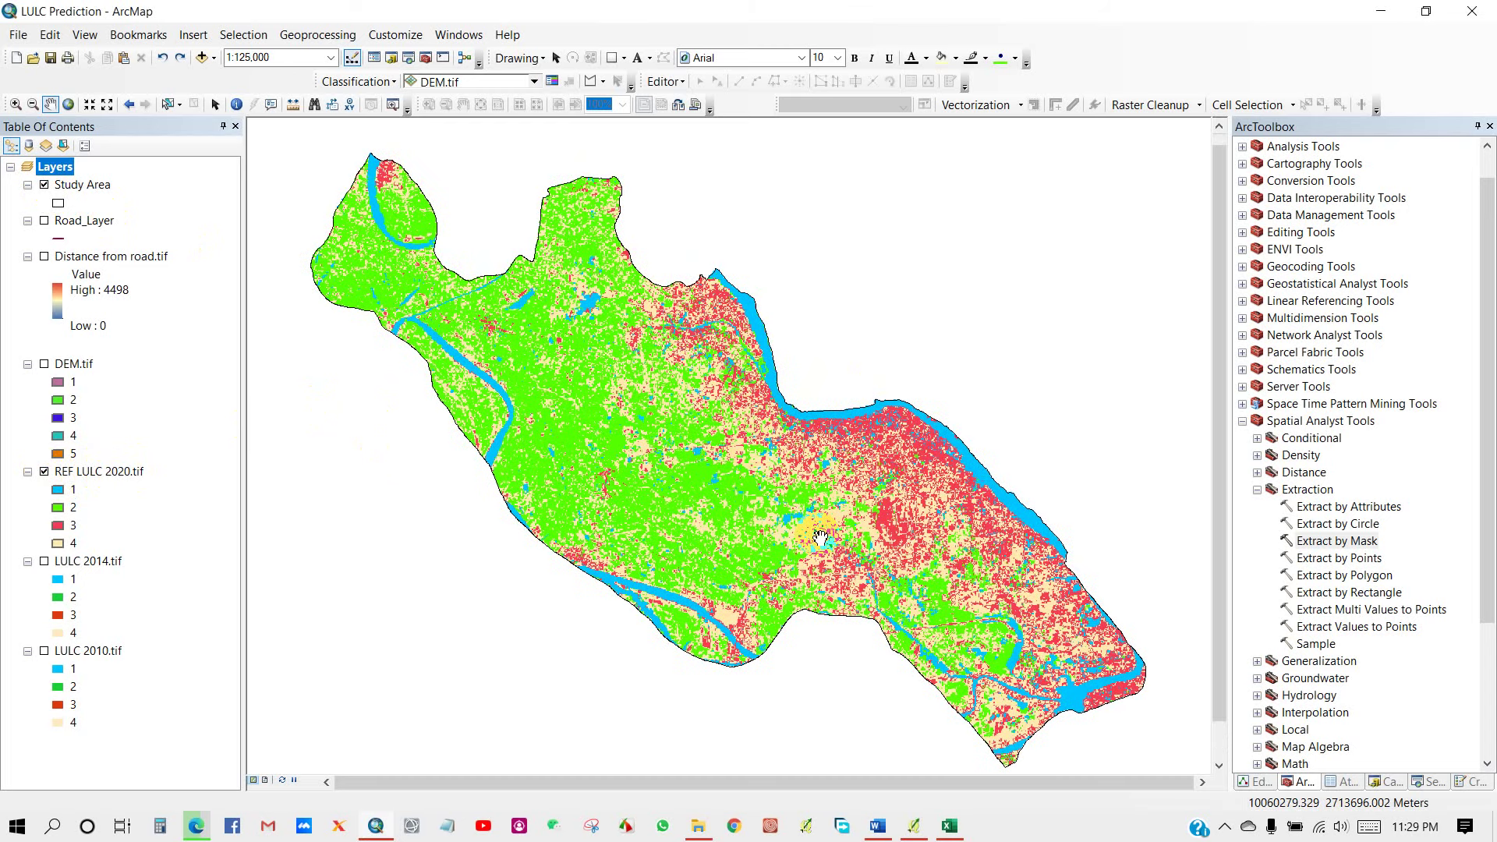
Compare the LULC 2014 and LULC 2010 rasters by displaying each in place of REF LULC 2020.
click(45, 561)
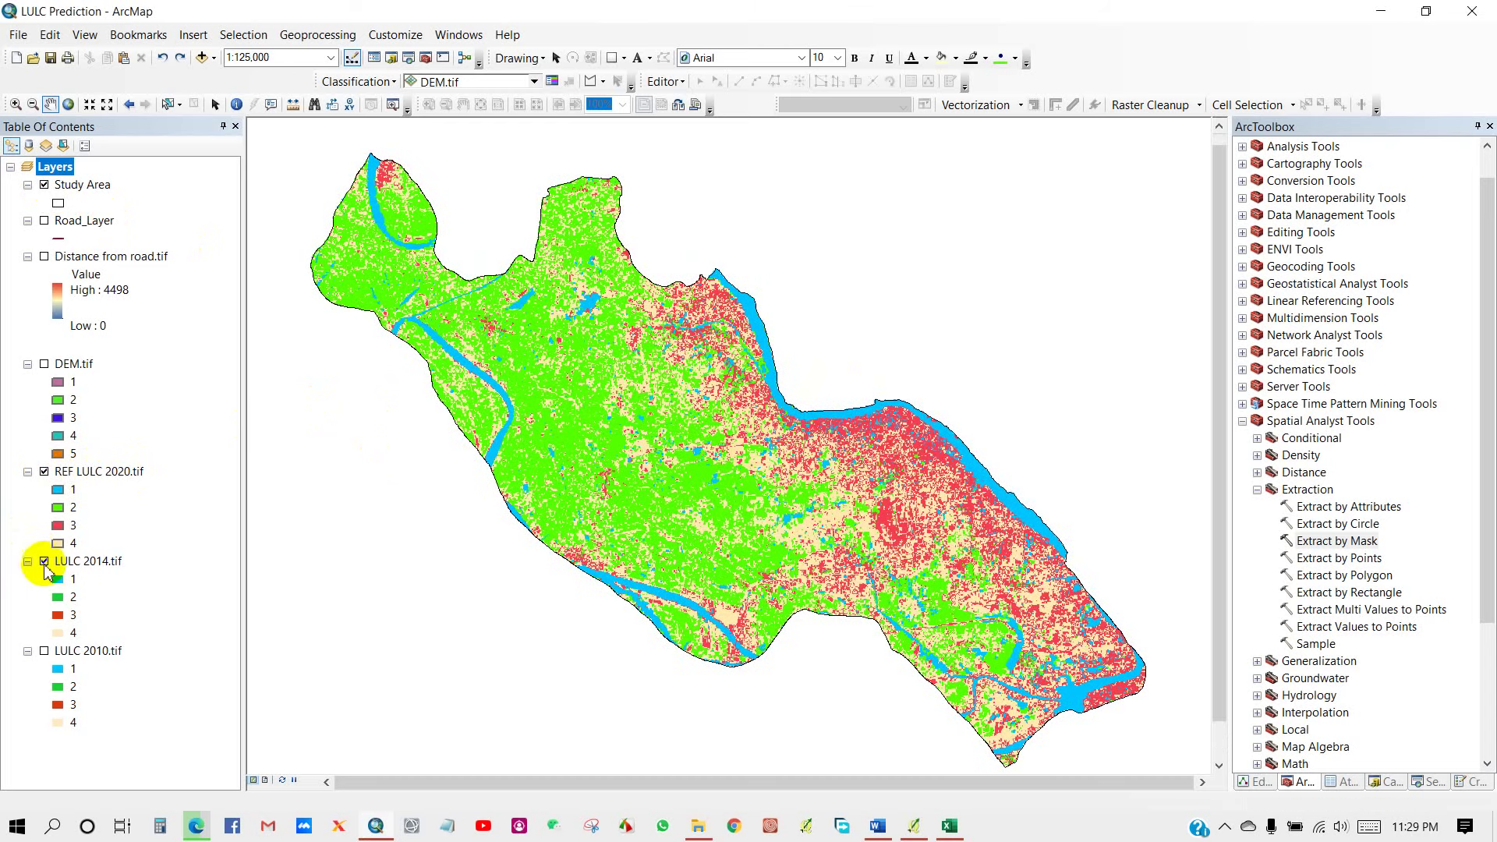
click(44, 471)
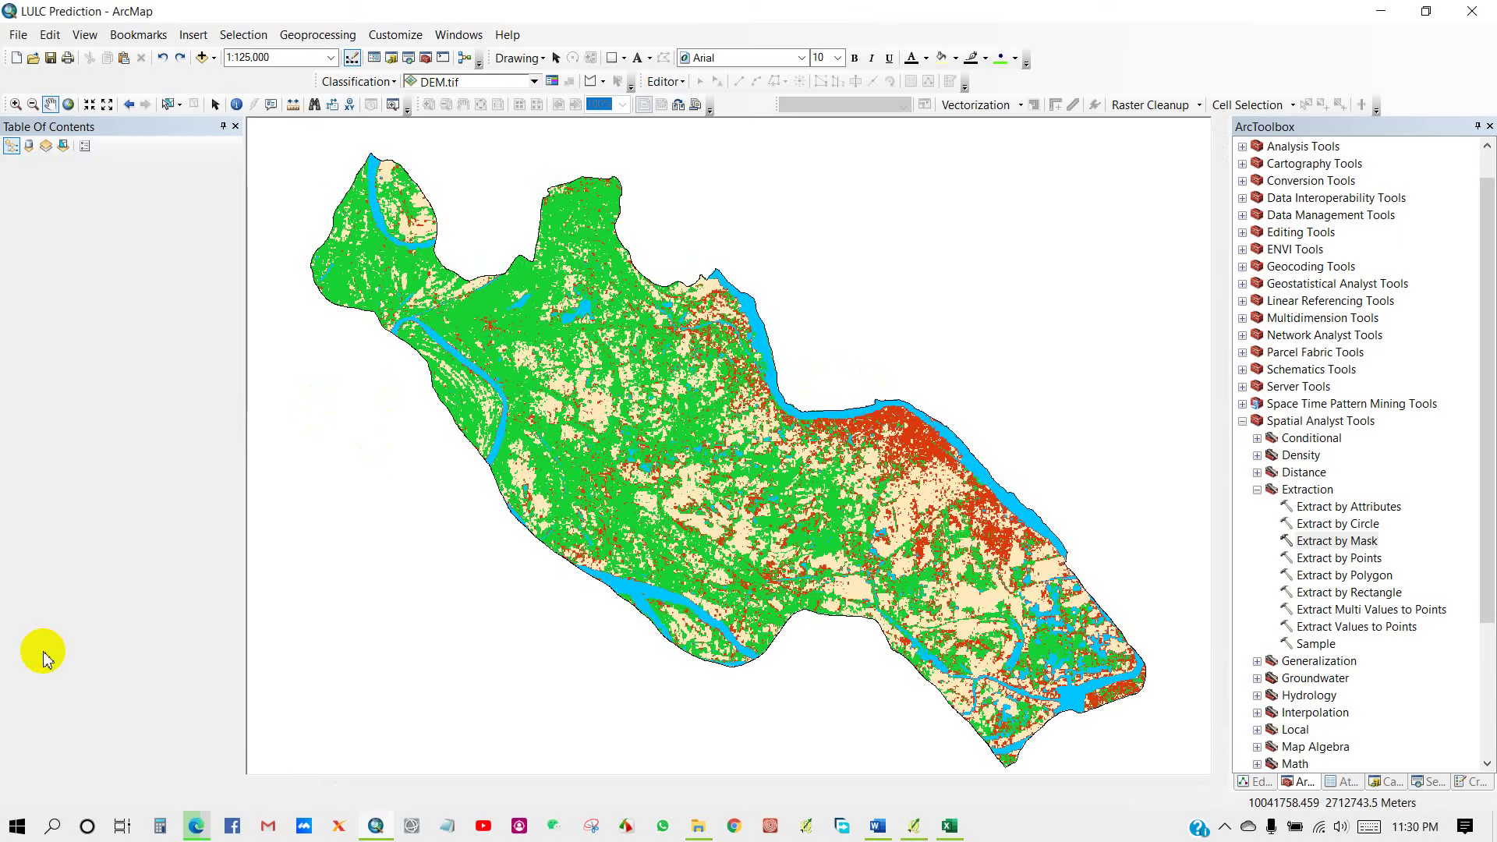
click(45, 561)
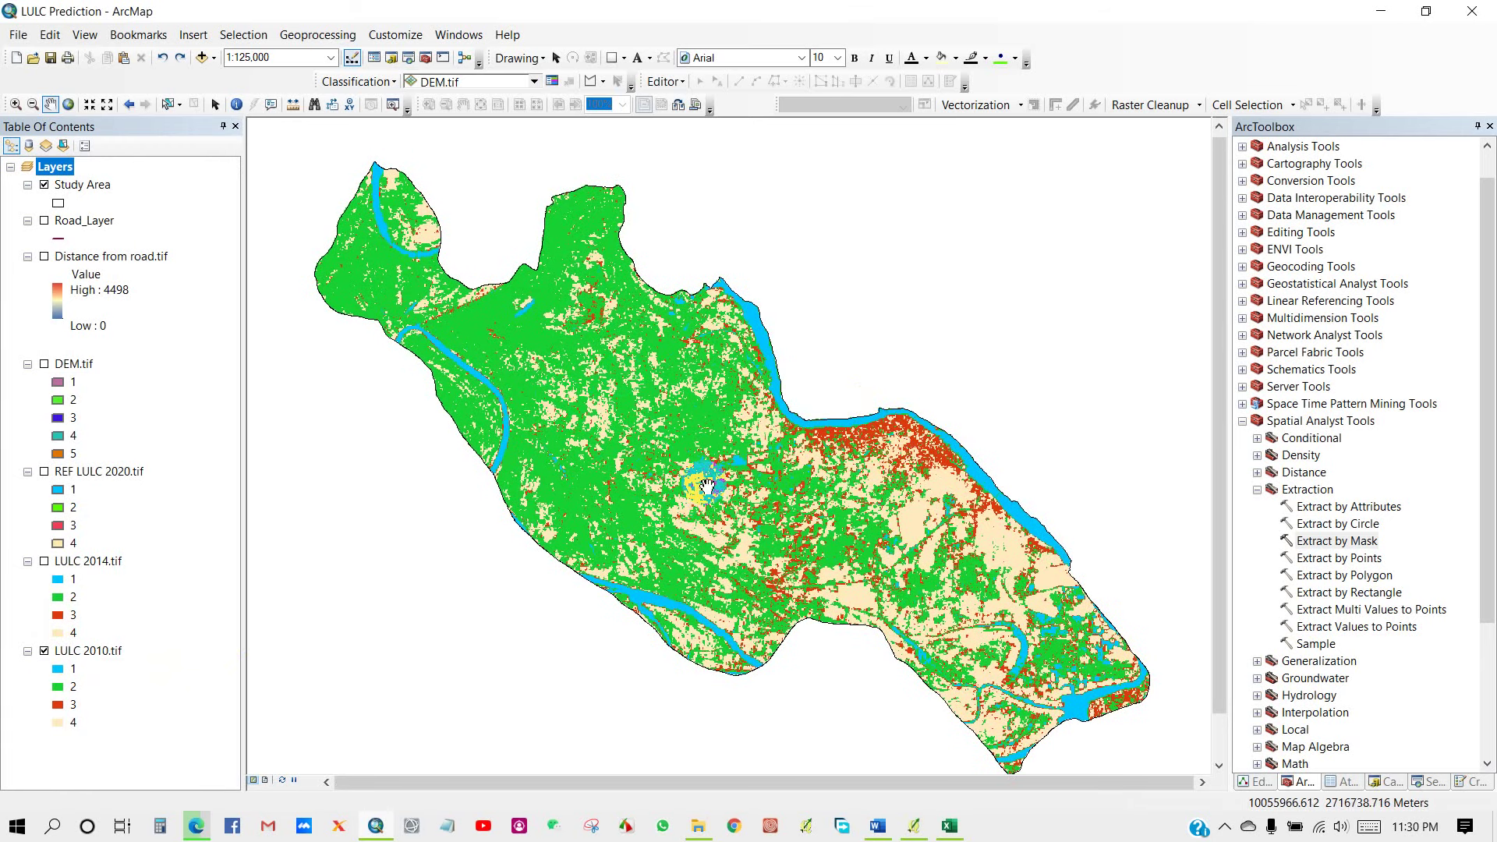
drag(707, 485, 705, 468)
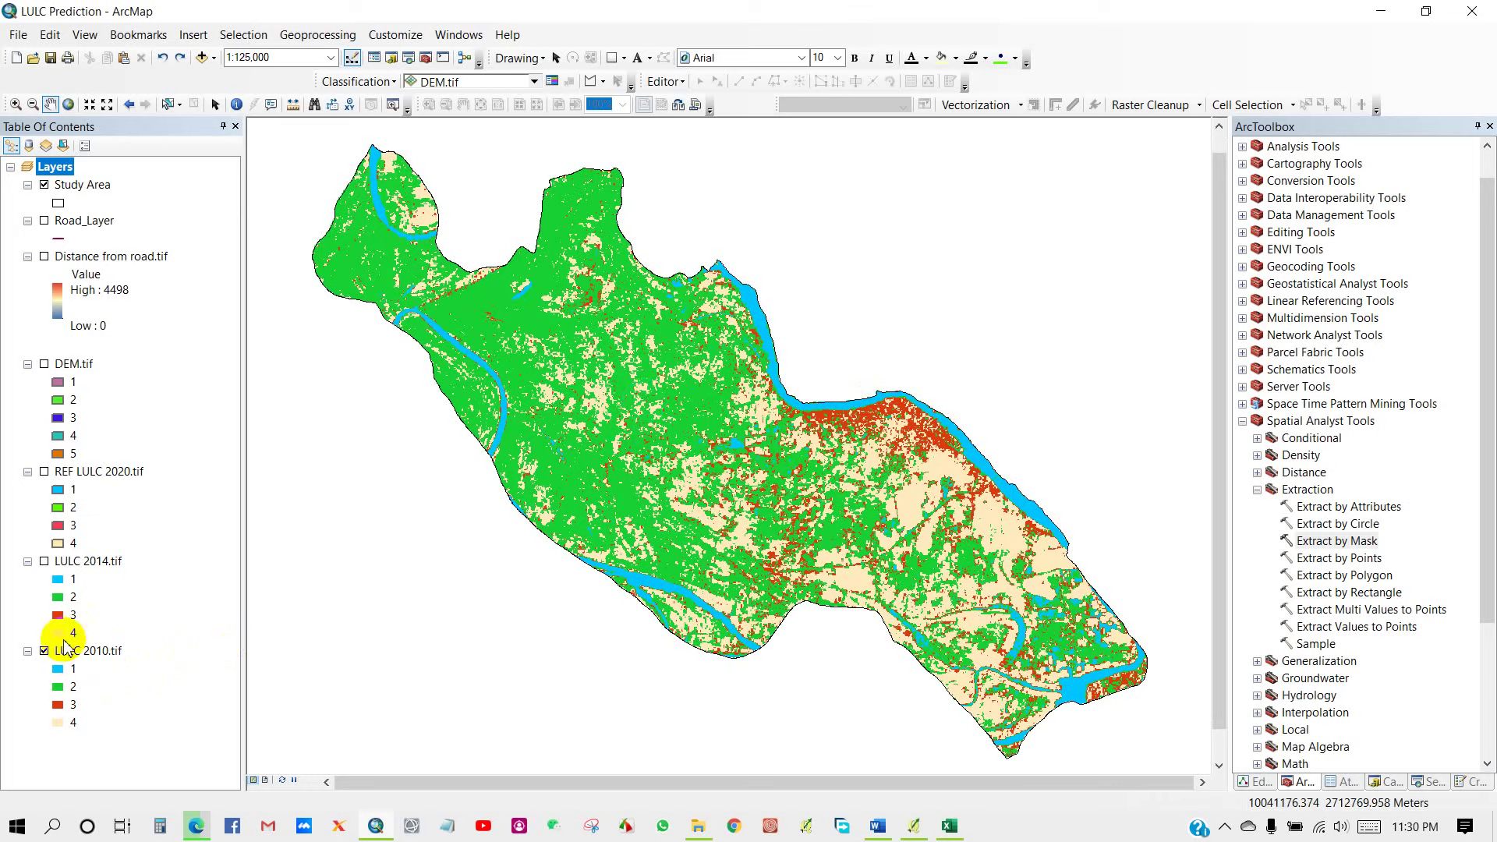
Show Road_Layer with LULC 2010 hidden and locate the Euclidean Distance tool in the Spatial Analyst distance toolset.
click(45, 222)
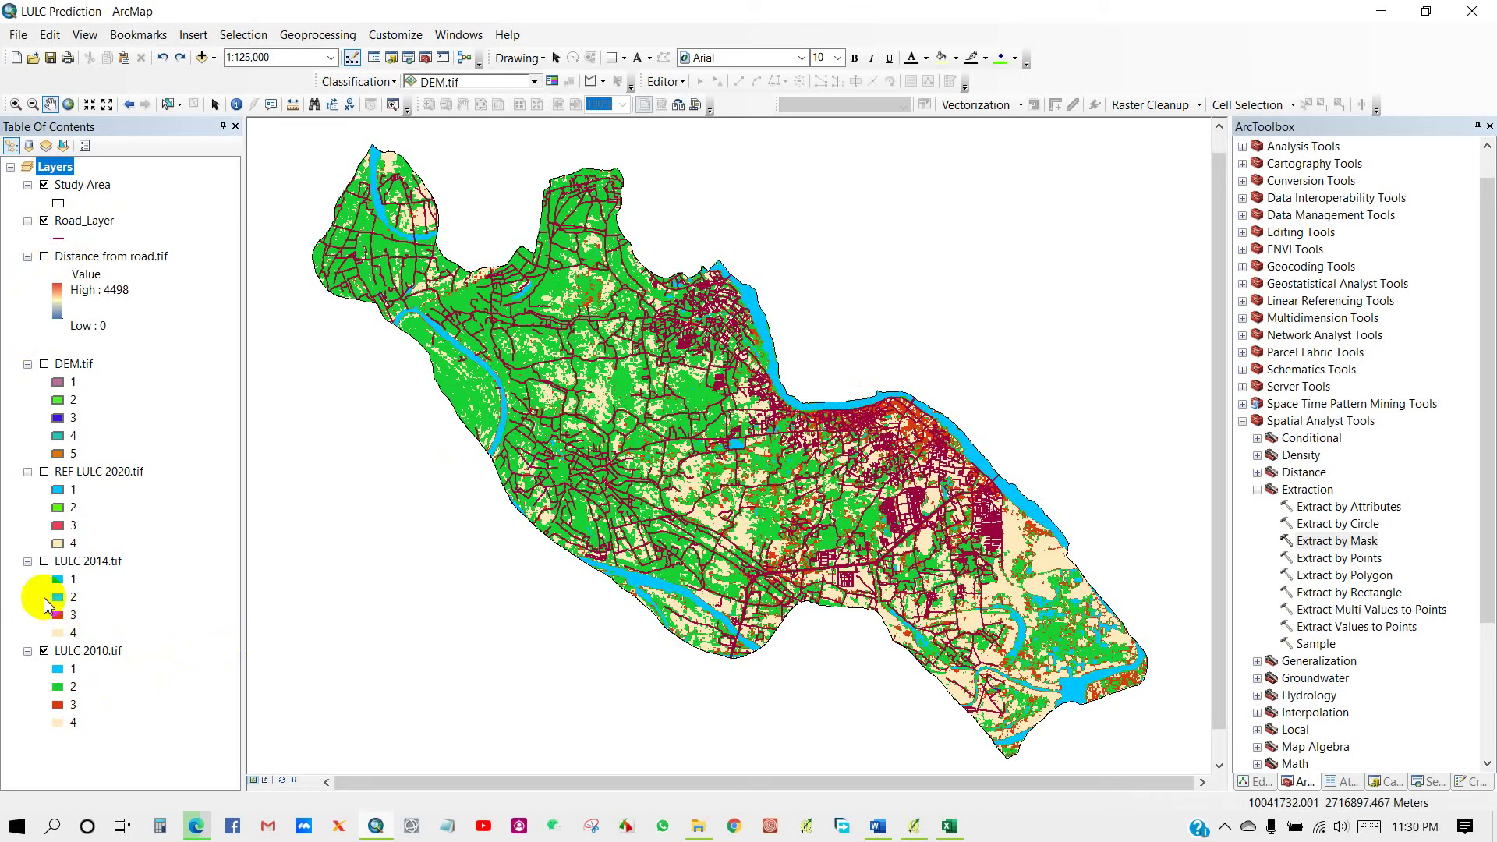
click(45, 651)
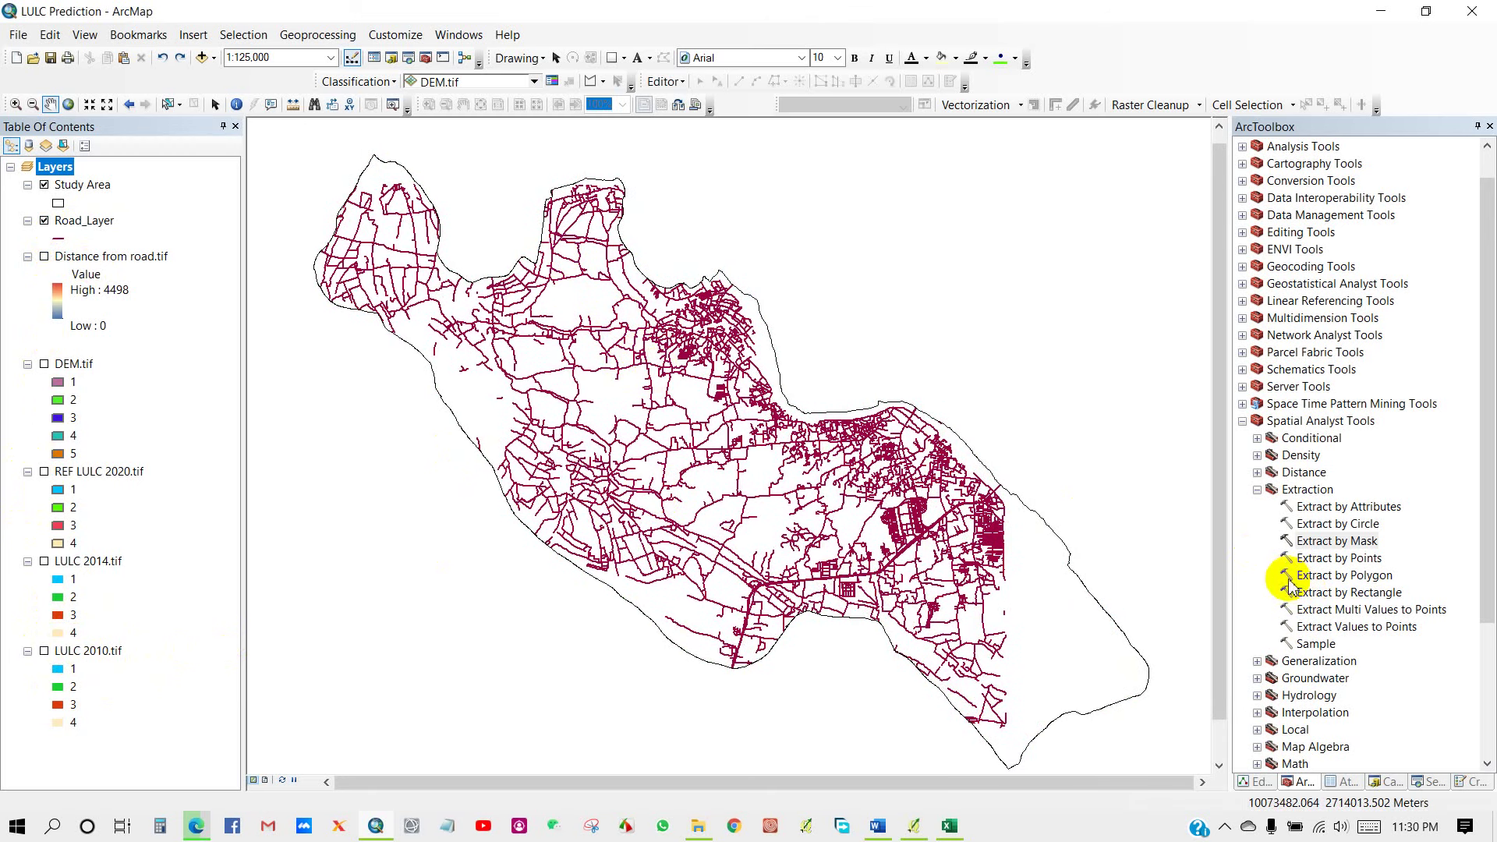
scroll(1287, 584, down, 1)
click(1285, 489)
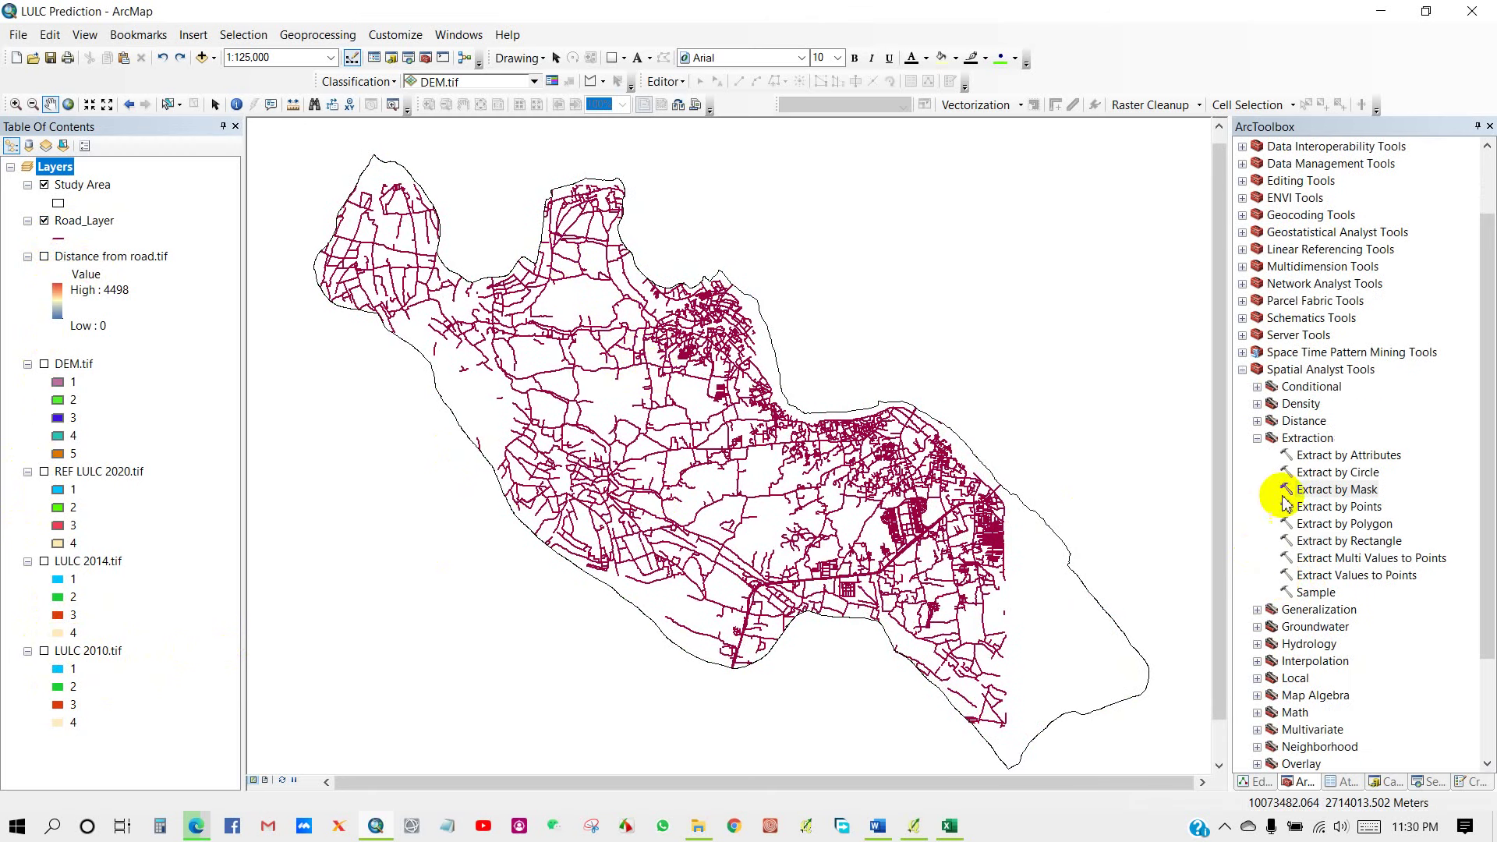
click(1257, 421)
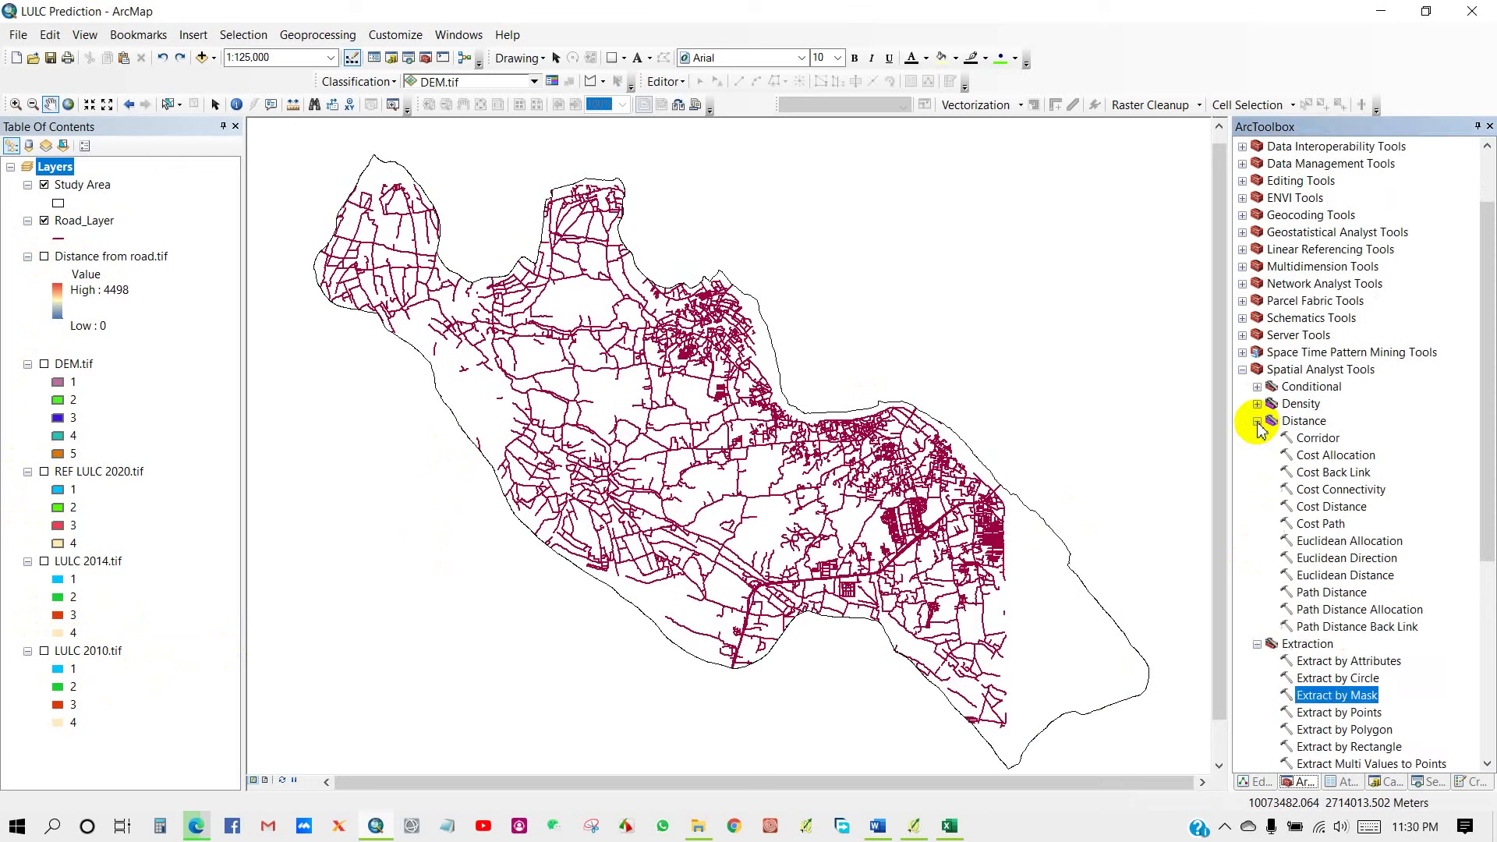
click(1329, 577)
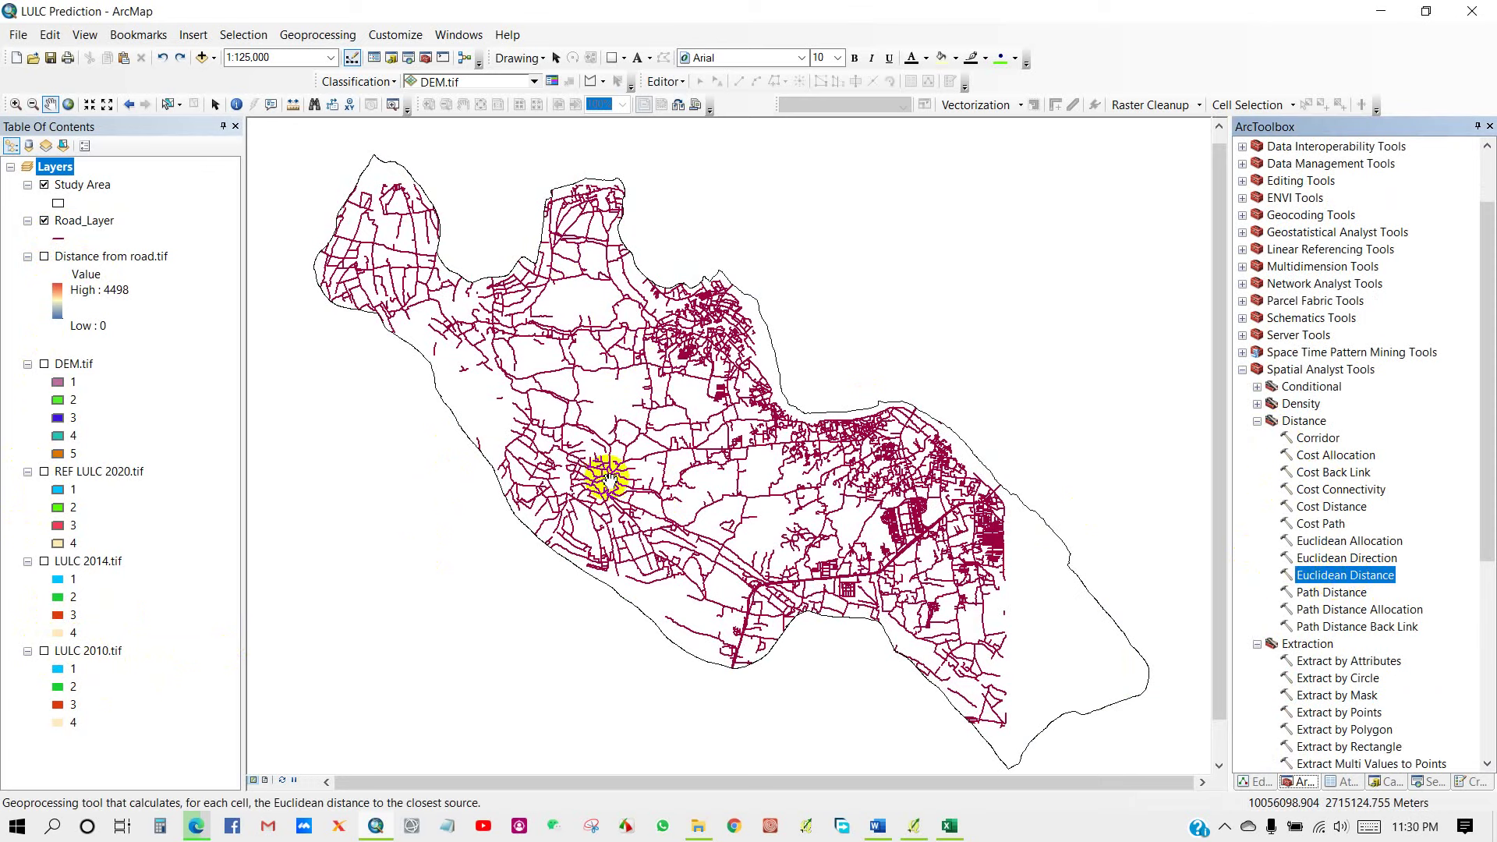
Hide Road_Layer and display the Distance from road raster within the study area.
click(44, 220)
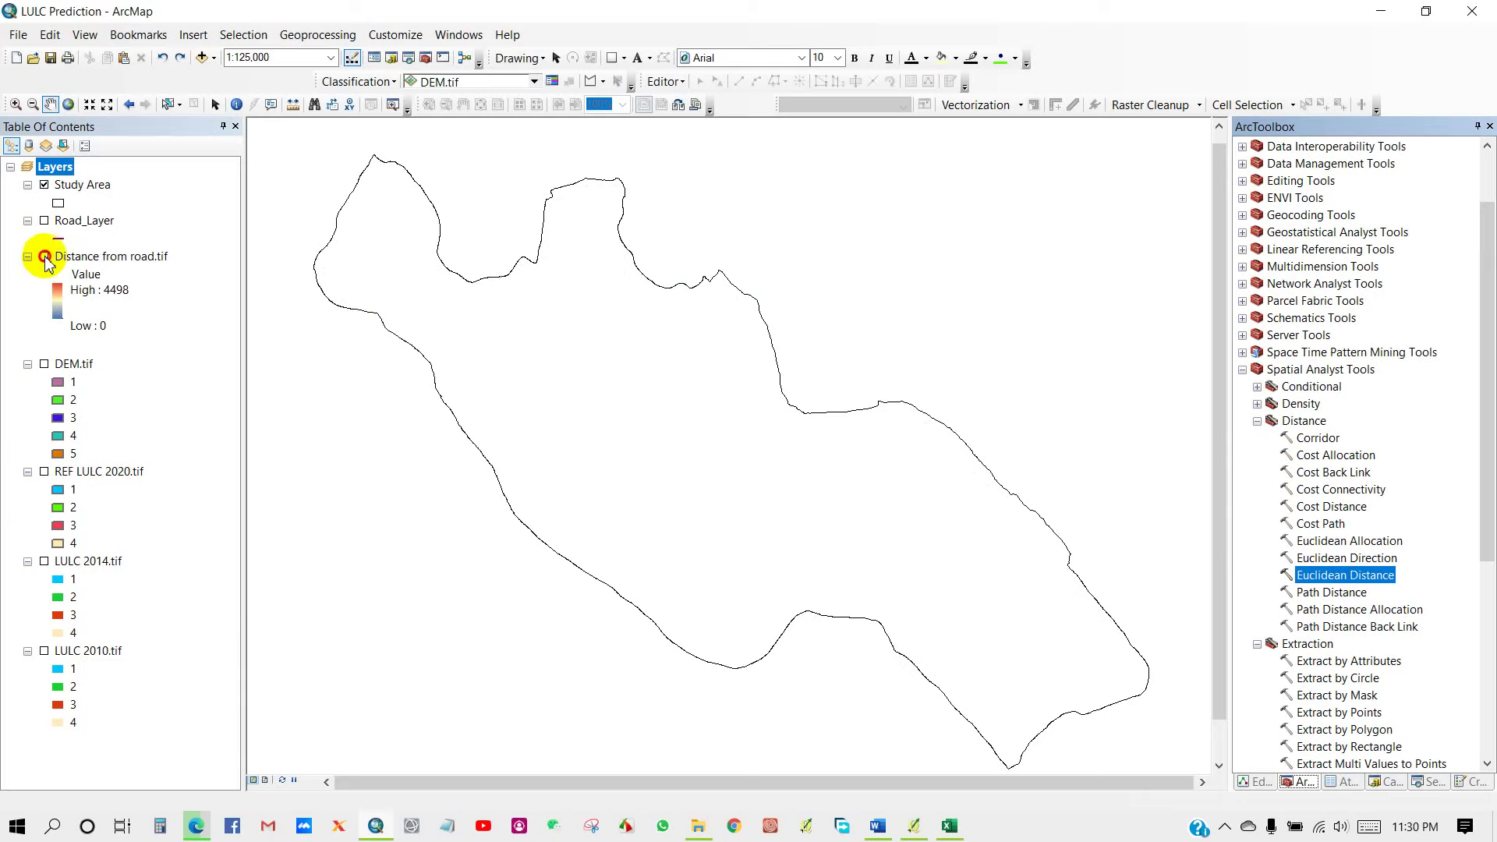
click(45, 257)
click(685, 415)
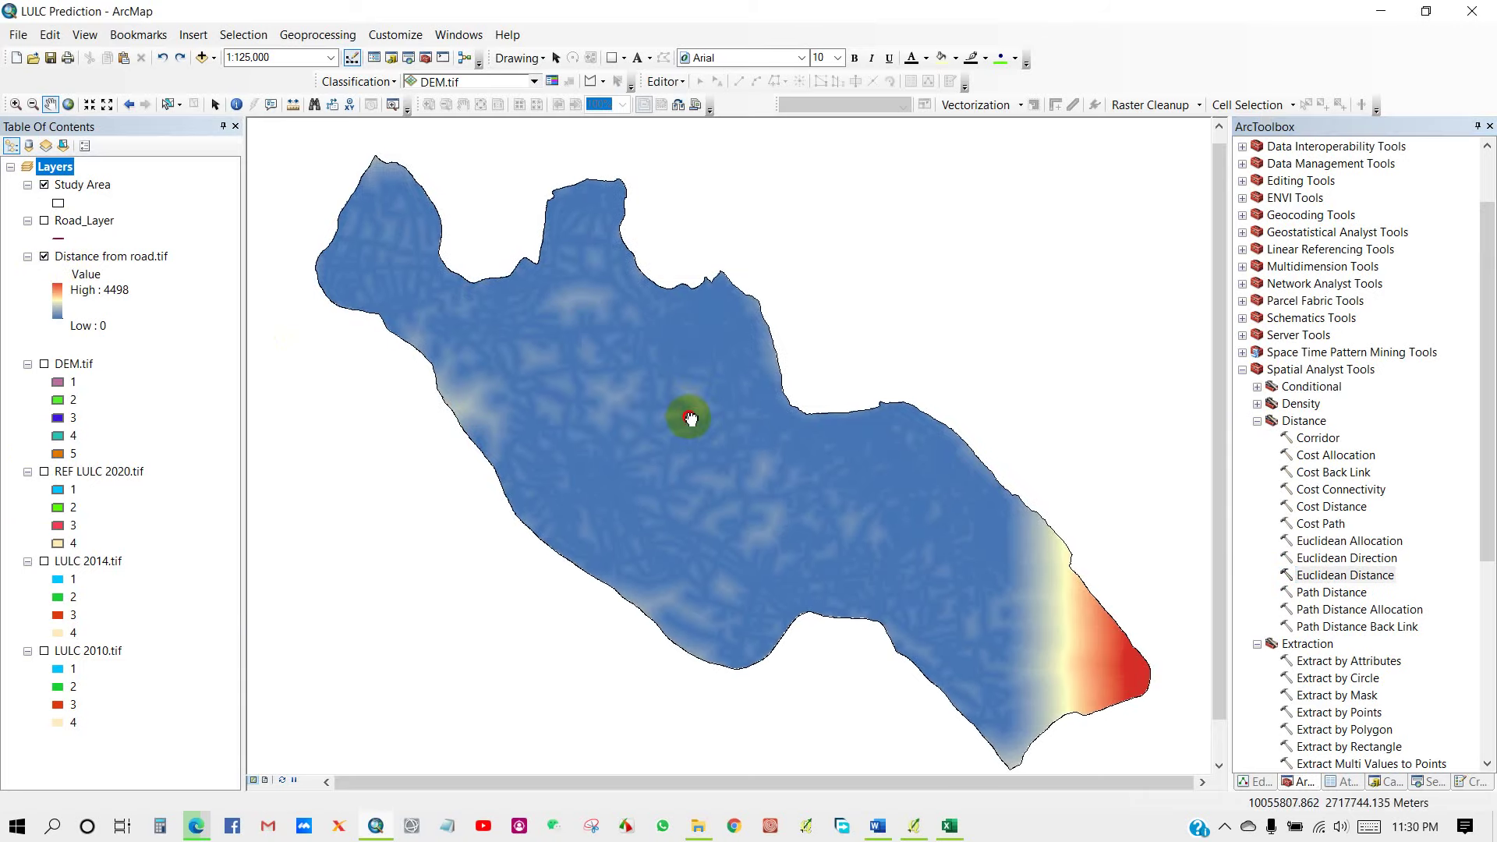
Hide the Distance from road raster and examine the classified DEM raster in its place.
click(45, 257)
click(44, 364)
drag(609, 411, 594, 399)
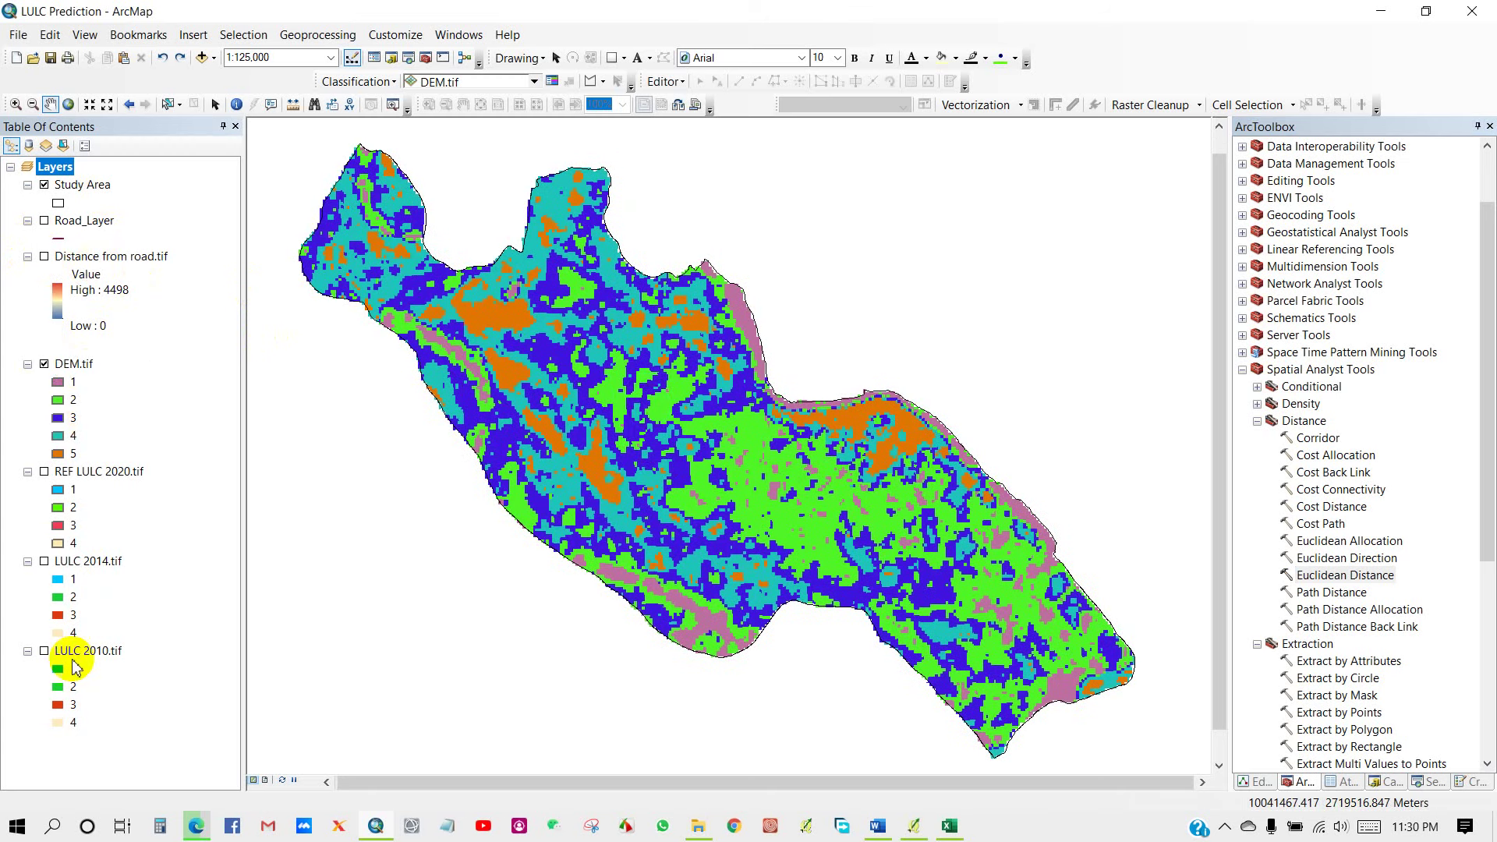
drag(567, 387, 567, 403)
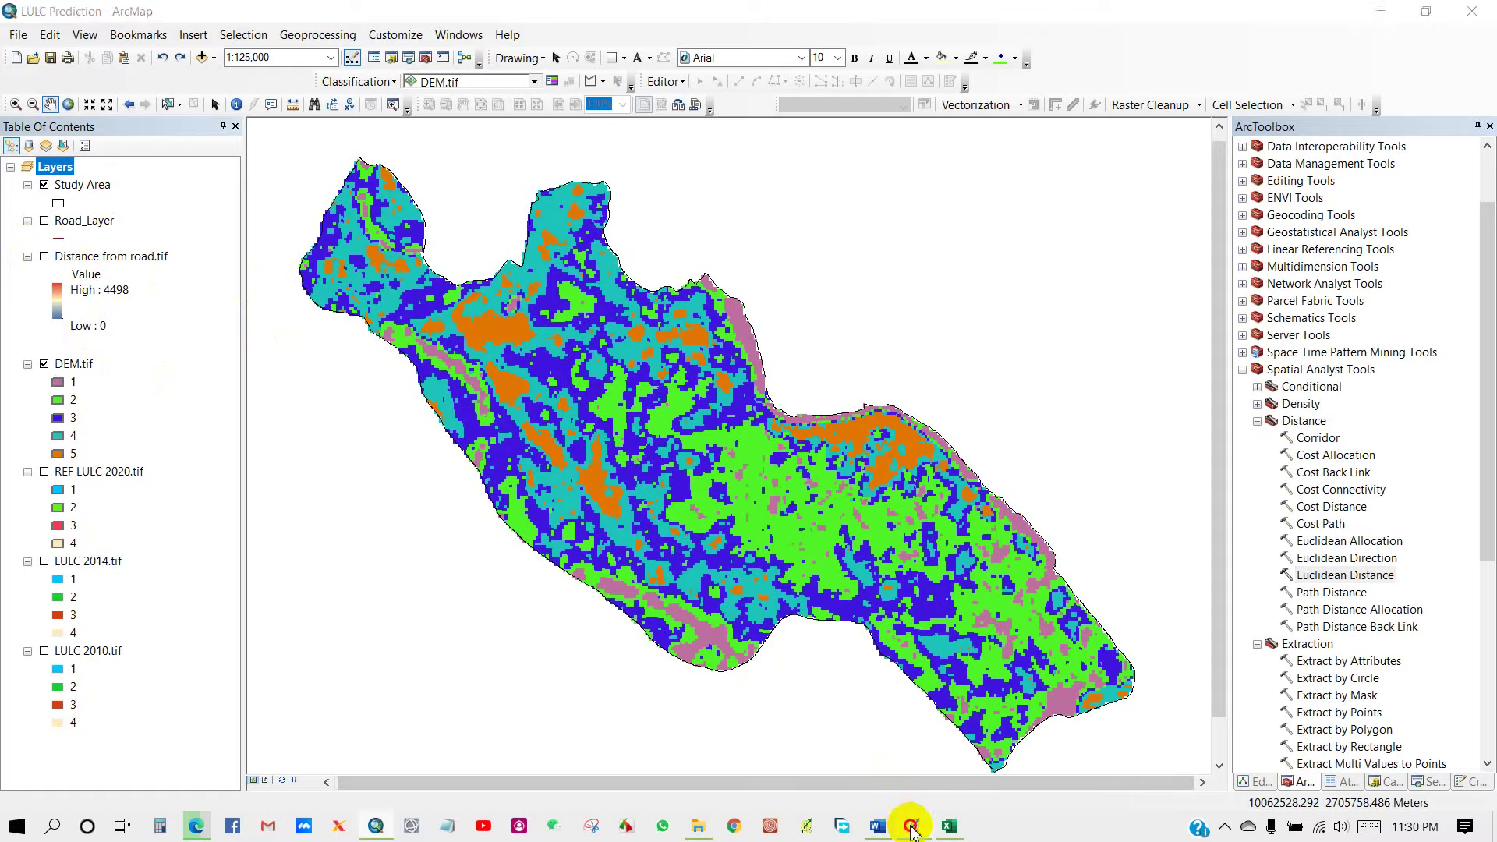
Switch to QGIS and add the LULC 2010, LULC 2014, REF LULC 2020, DEM and Distance from road rasters from the Prediction Tutorial folder.
click(913, 828)
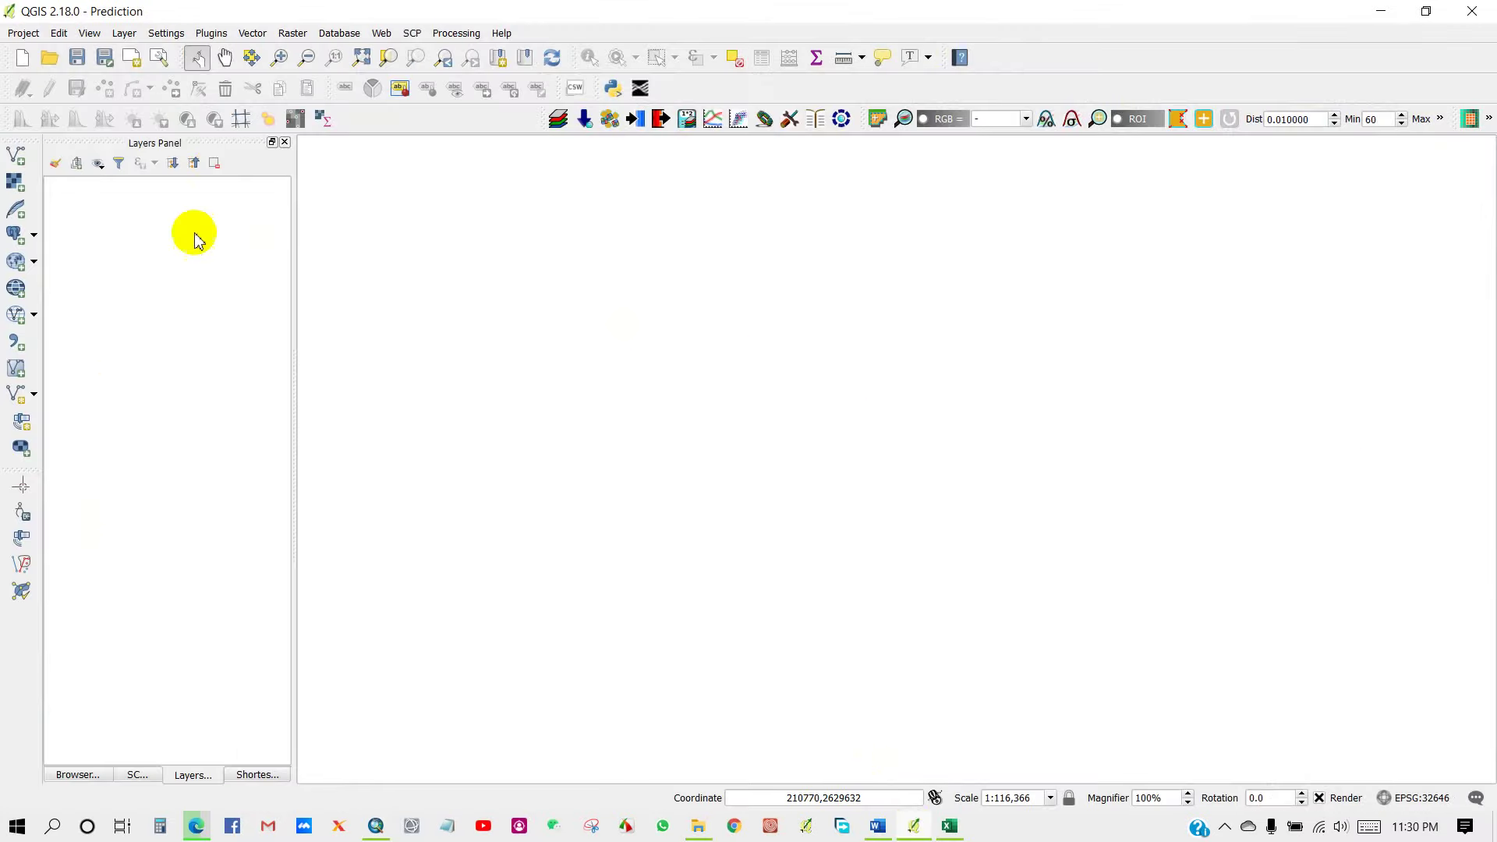
click(15, 183)
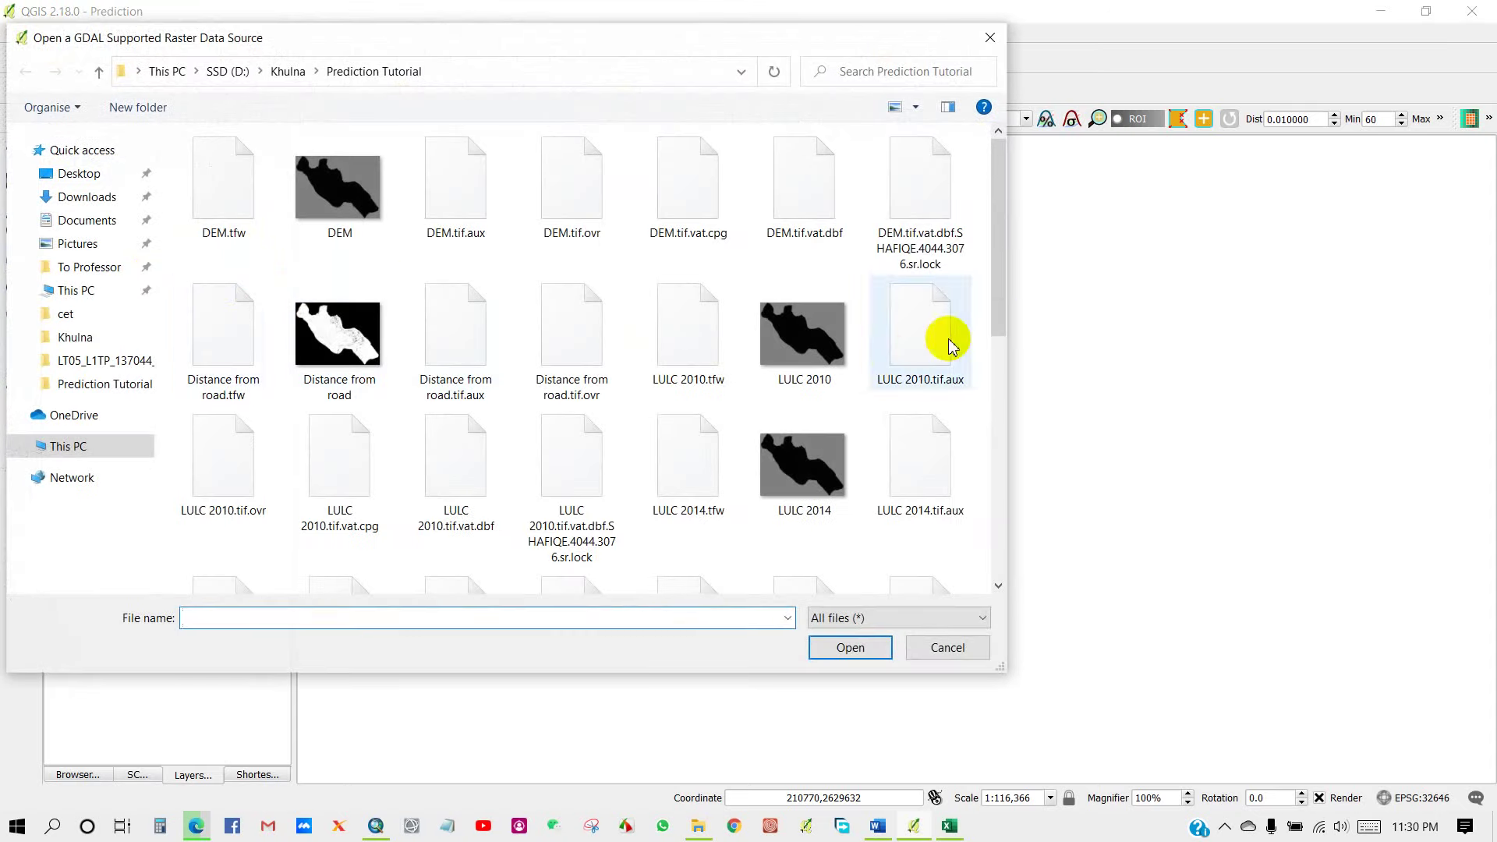
drag(999, 309, 1000, 340)
click(792, 273)
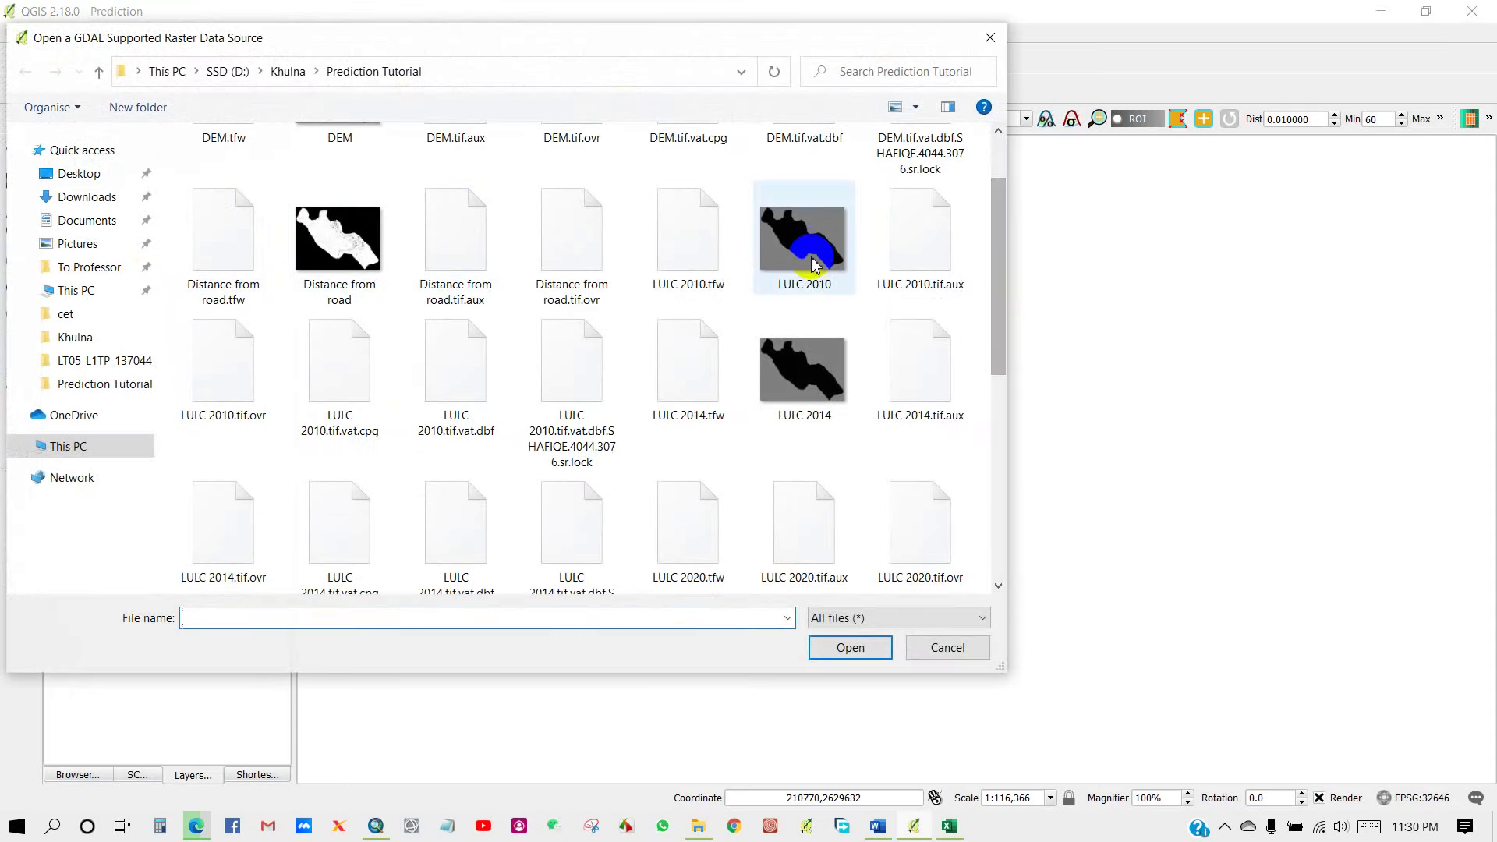
ctrl+click(806, 383)
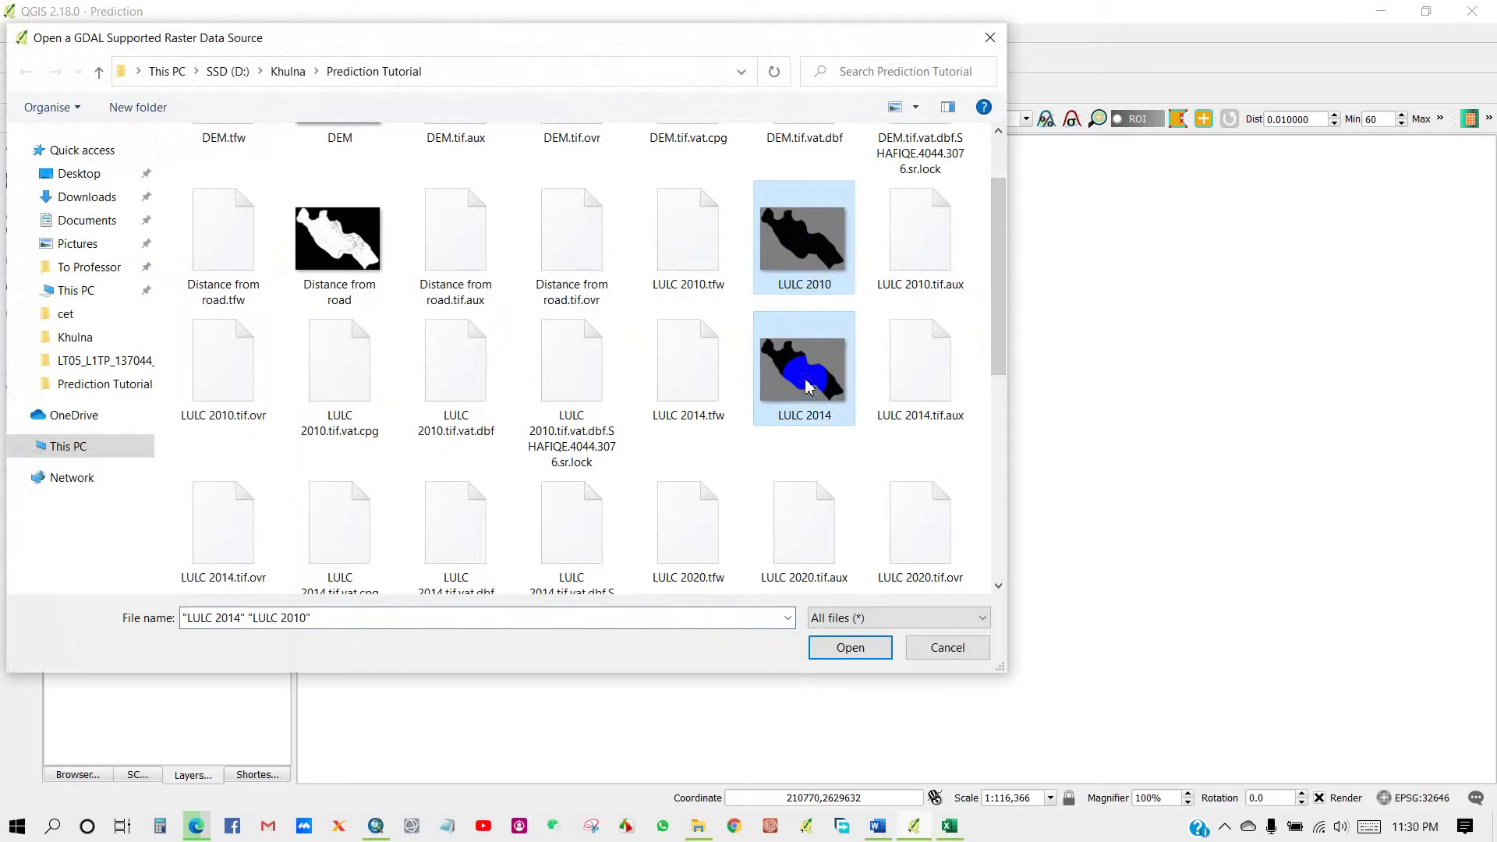
drag(993, 317, 999, 407)
ctrl+click(460, 537)
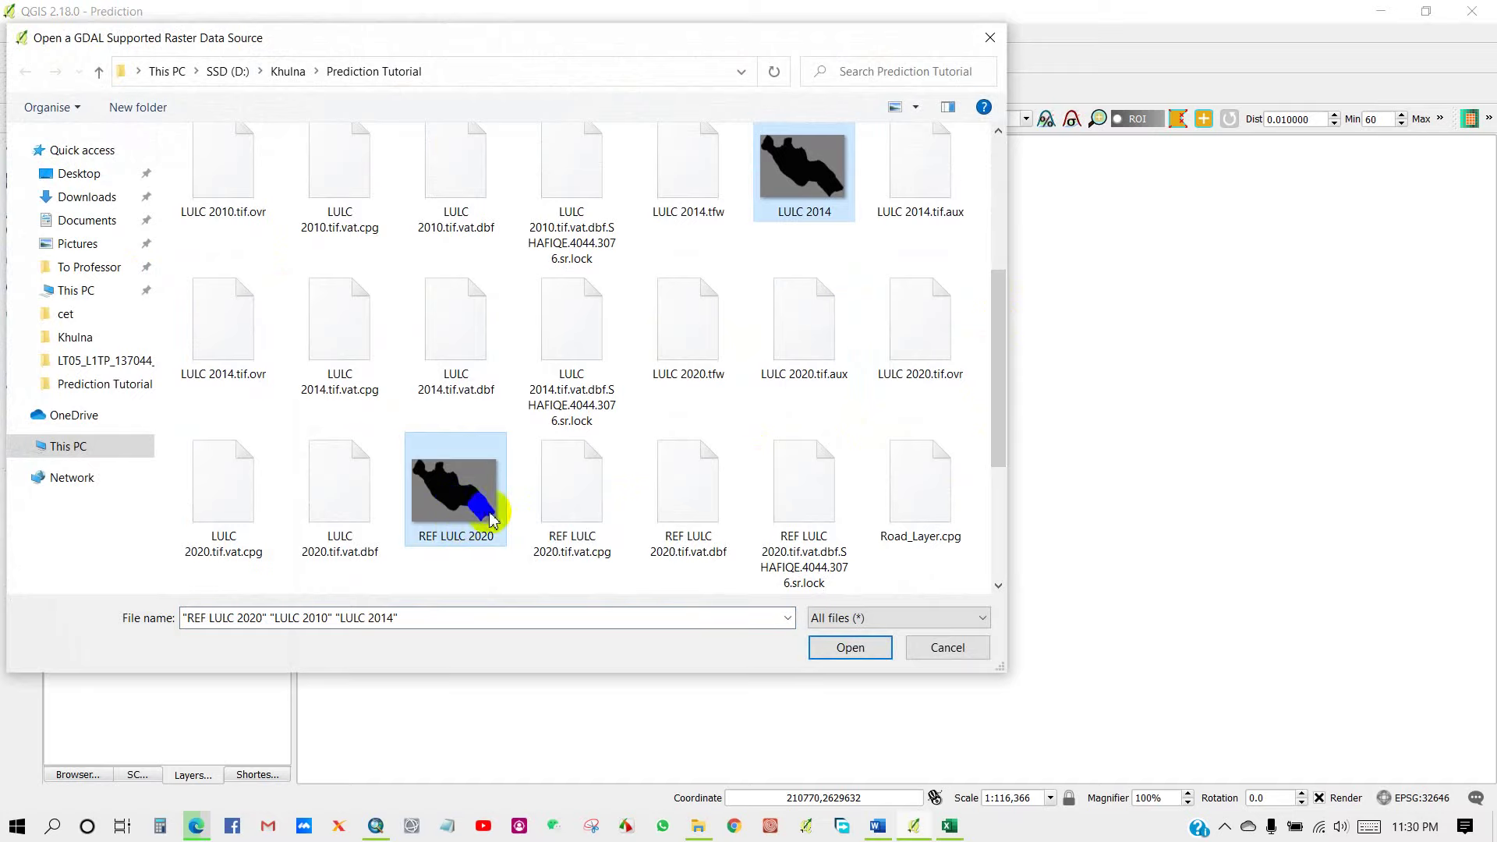
drag(995, 377, 1016, 247)
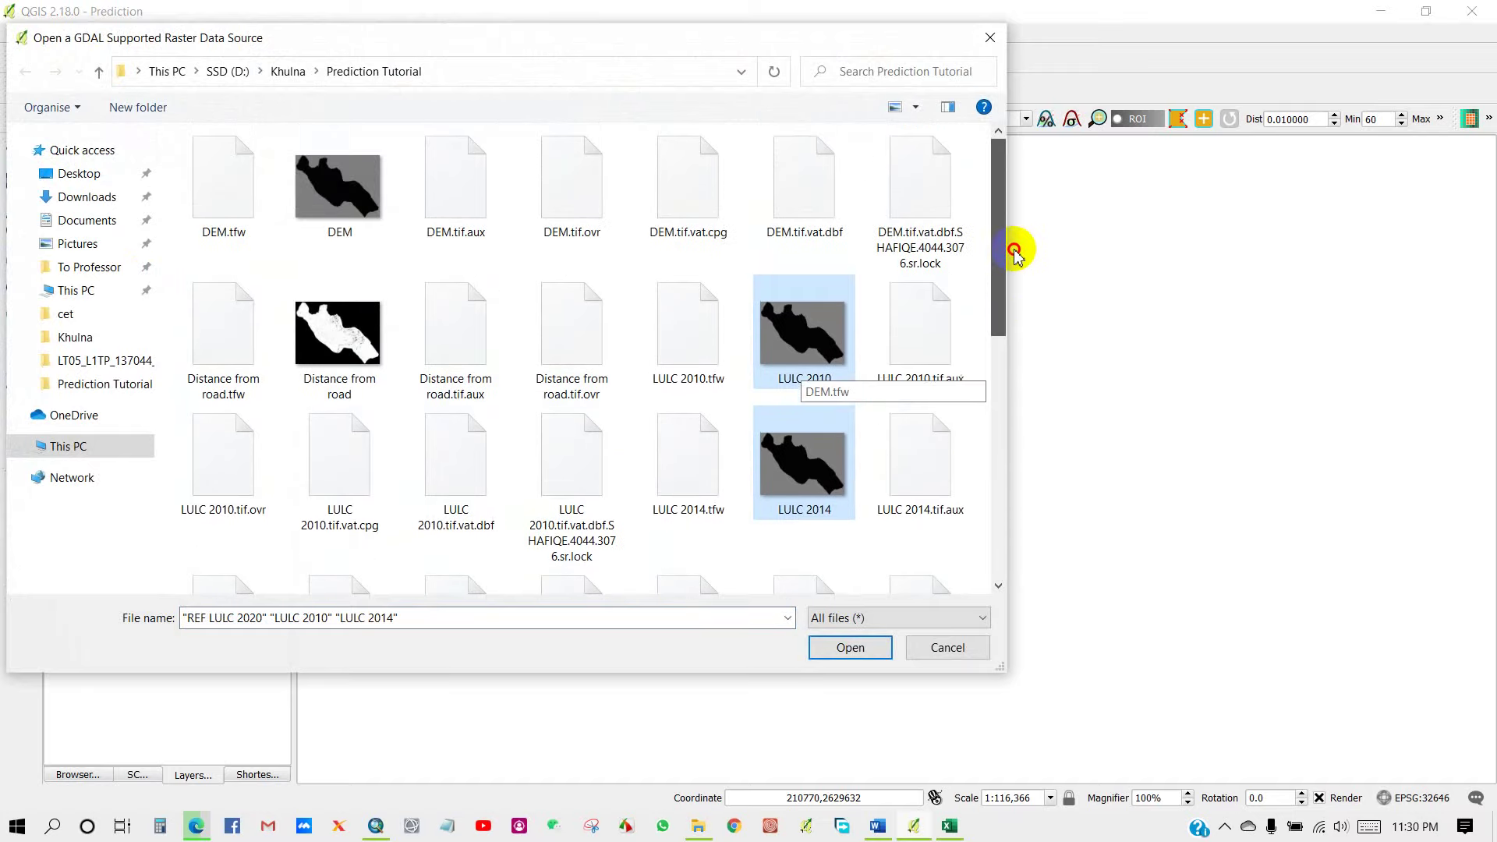
ctrl+click(367, 216)
ctrl+click(352, 336)
click(819, 646)
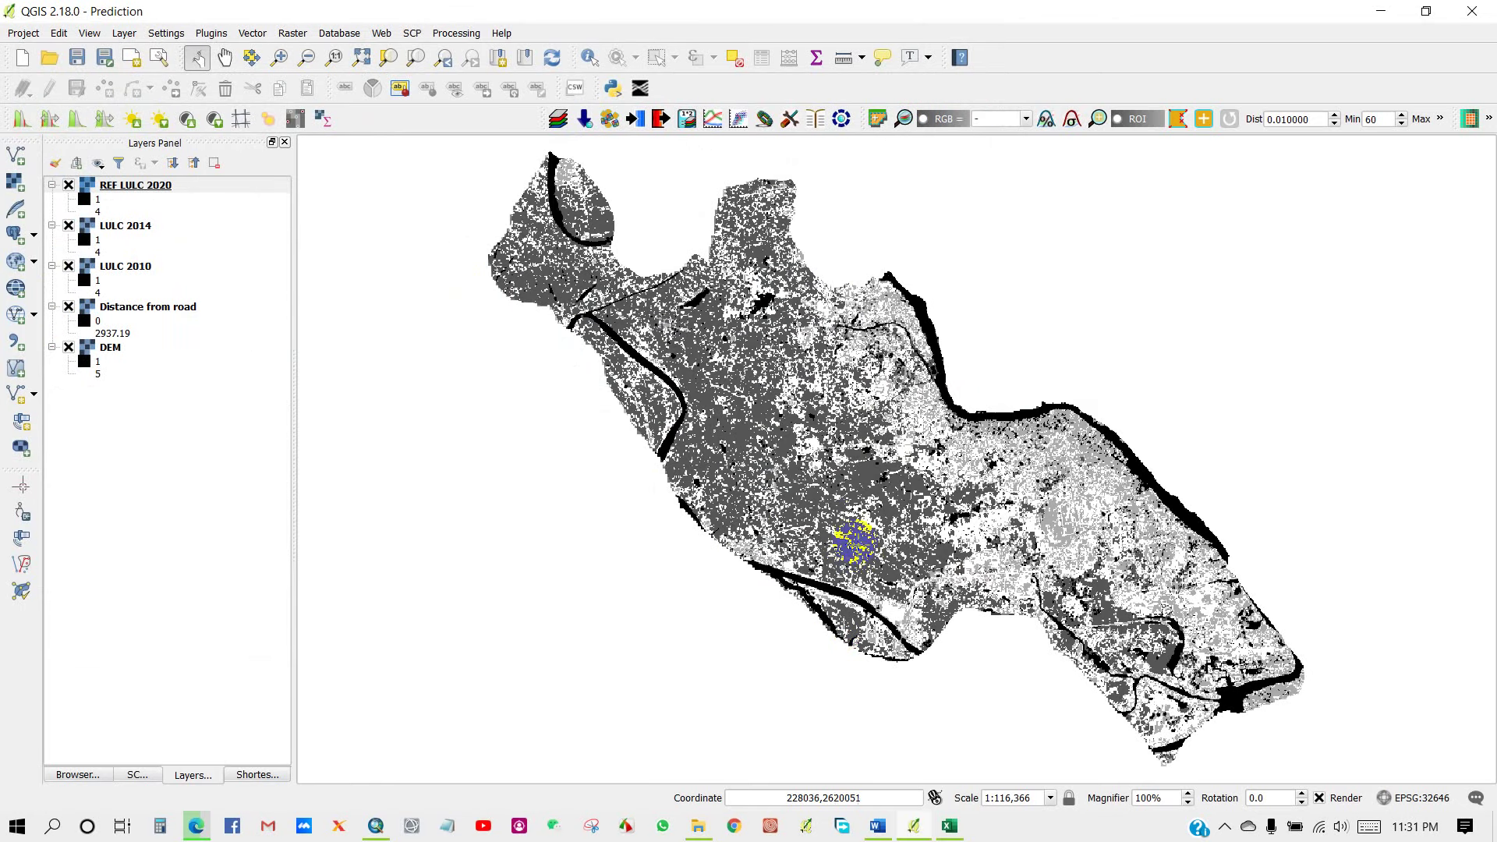
Review the loaded LULC, Distance from road and DEM layers one by one in the layer list.
drag(860, 451, 810, 482)
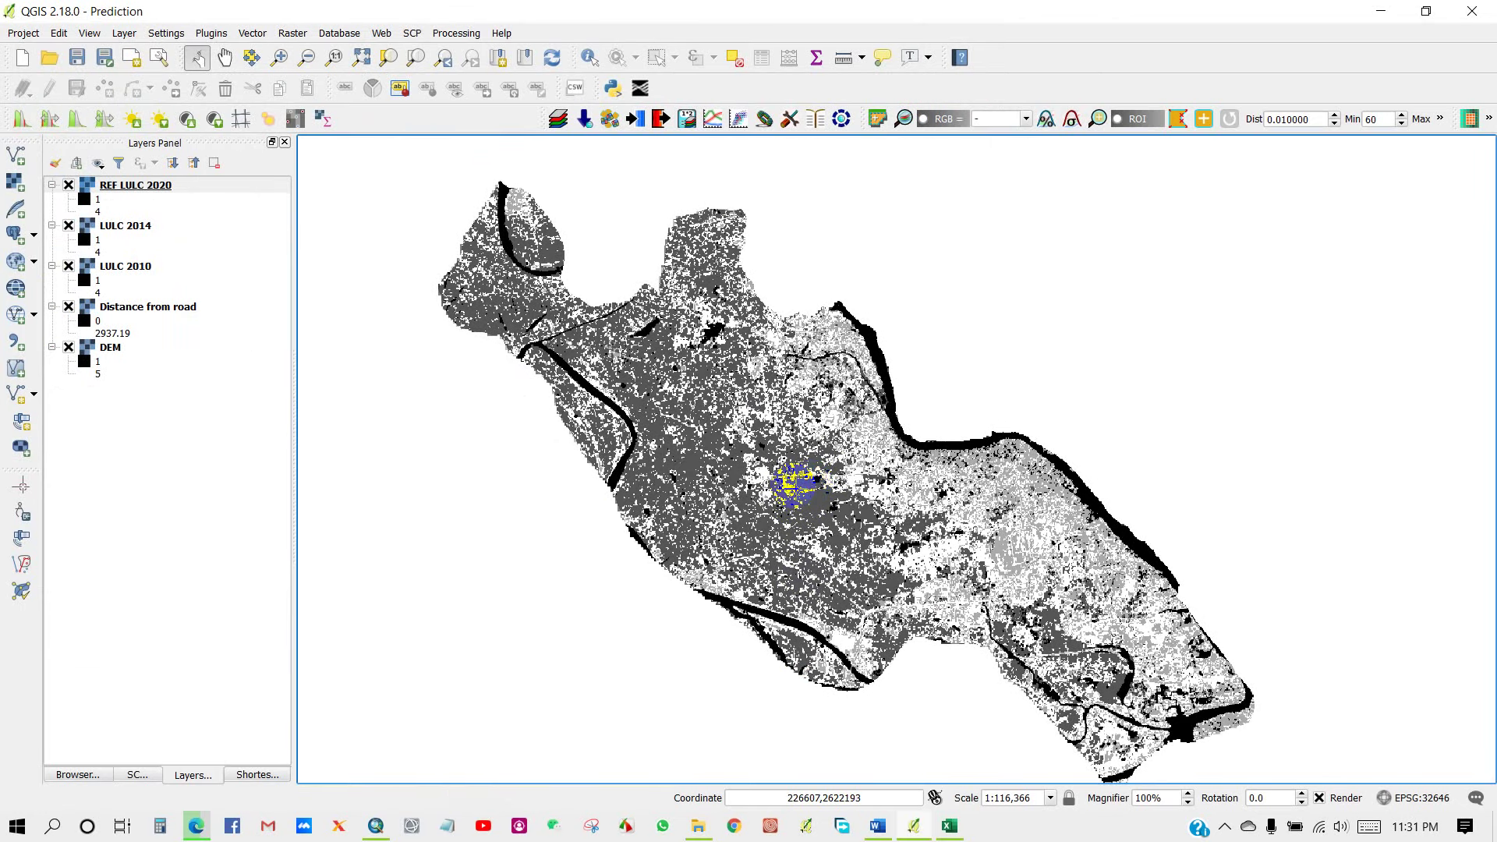
click(127, 228)
click(127, 269)
click(126, 187)
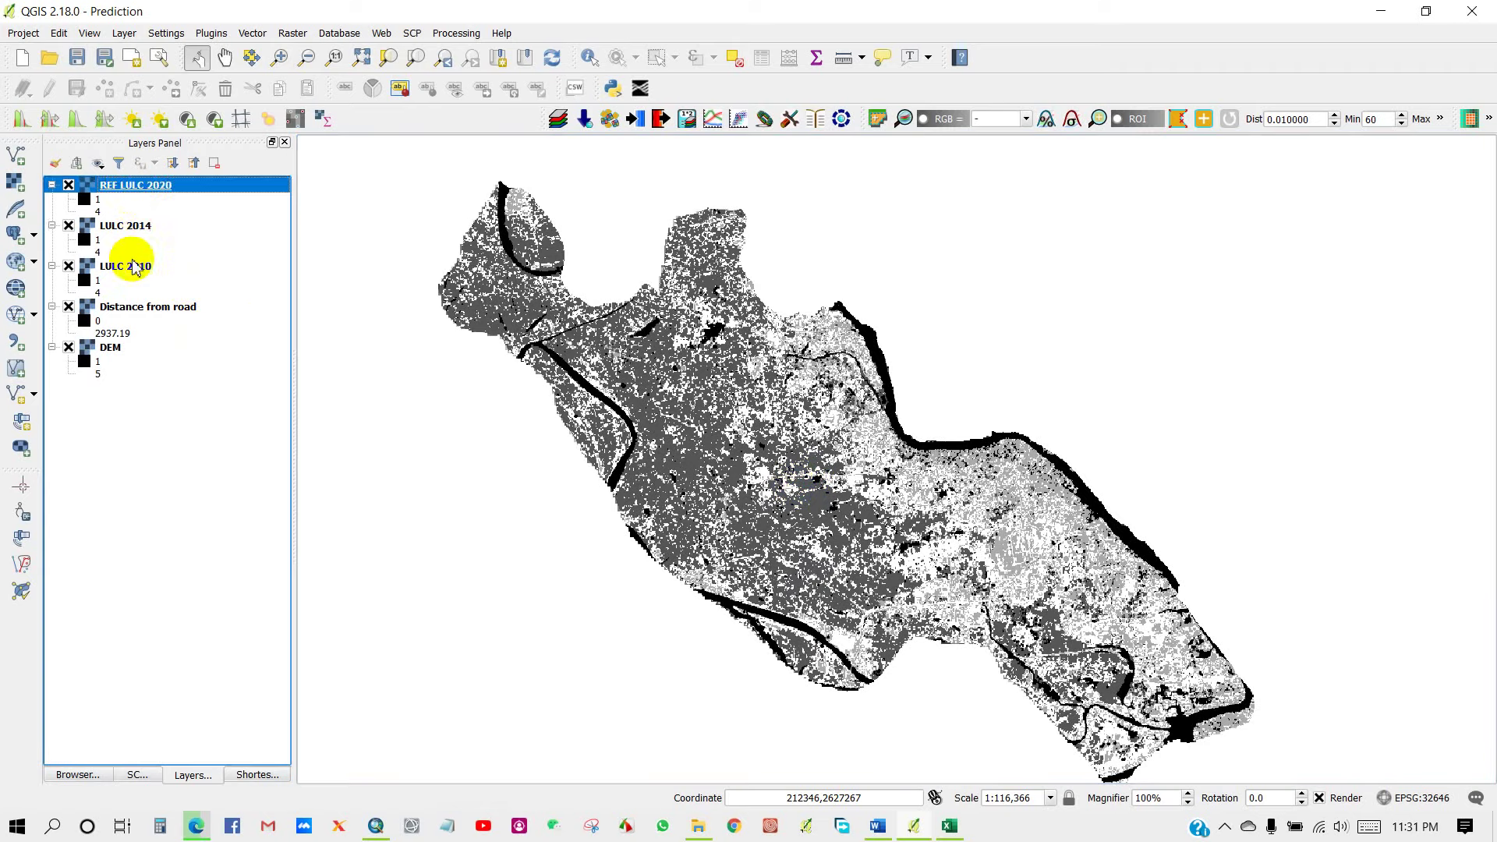
click(128, 305)
click(109, 353)
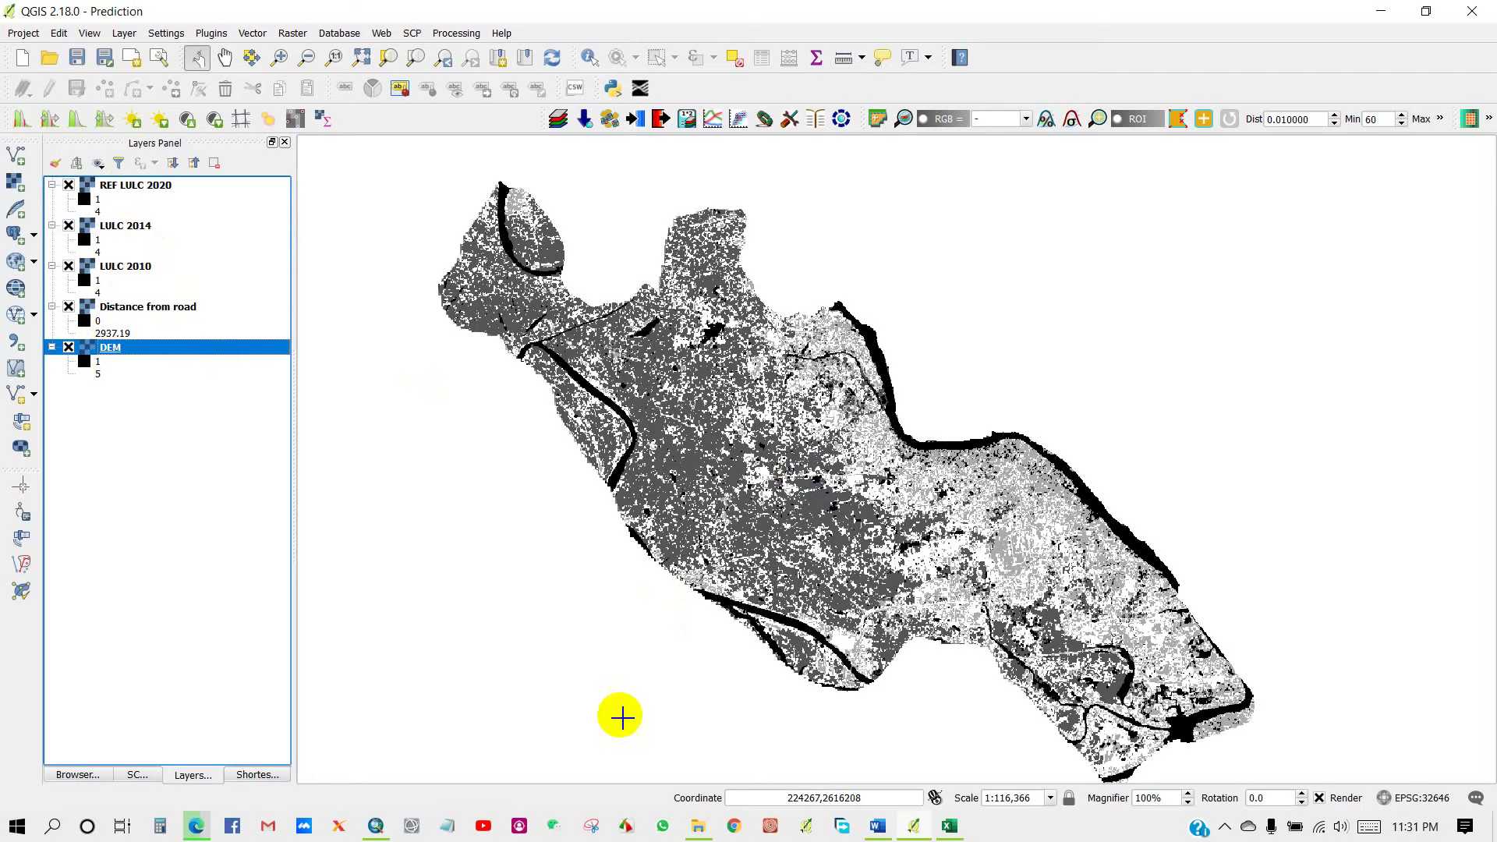
Compare the coloured map in ArcMap with the grayscale raster display back in QGIS.
click(375, 826)
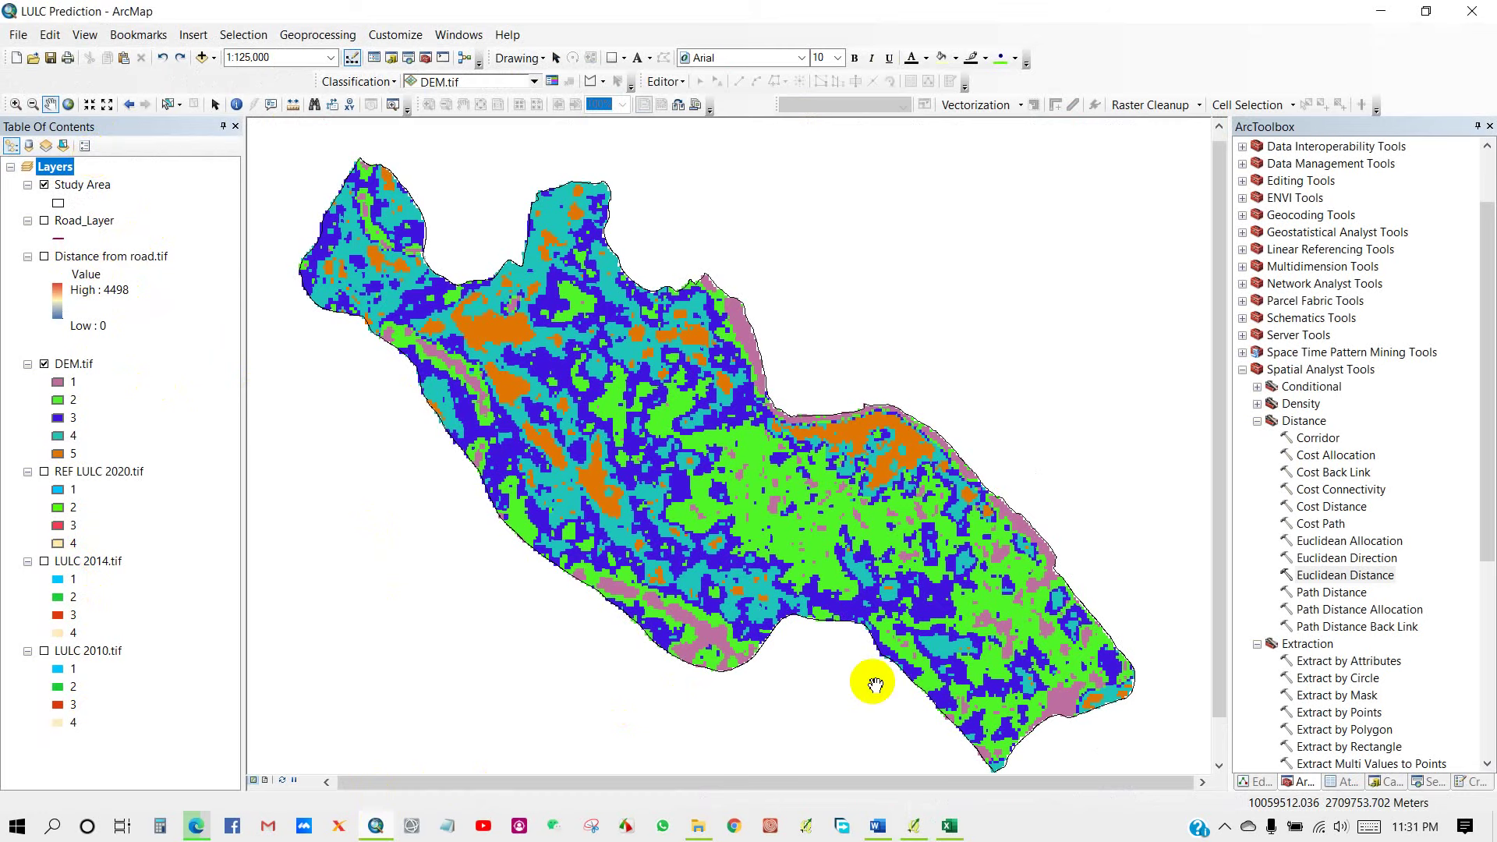
click(914, 828)
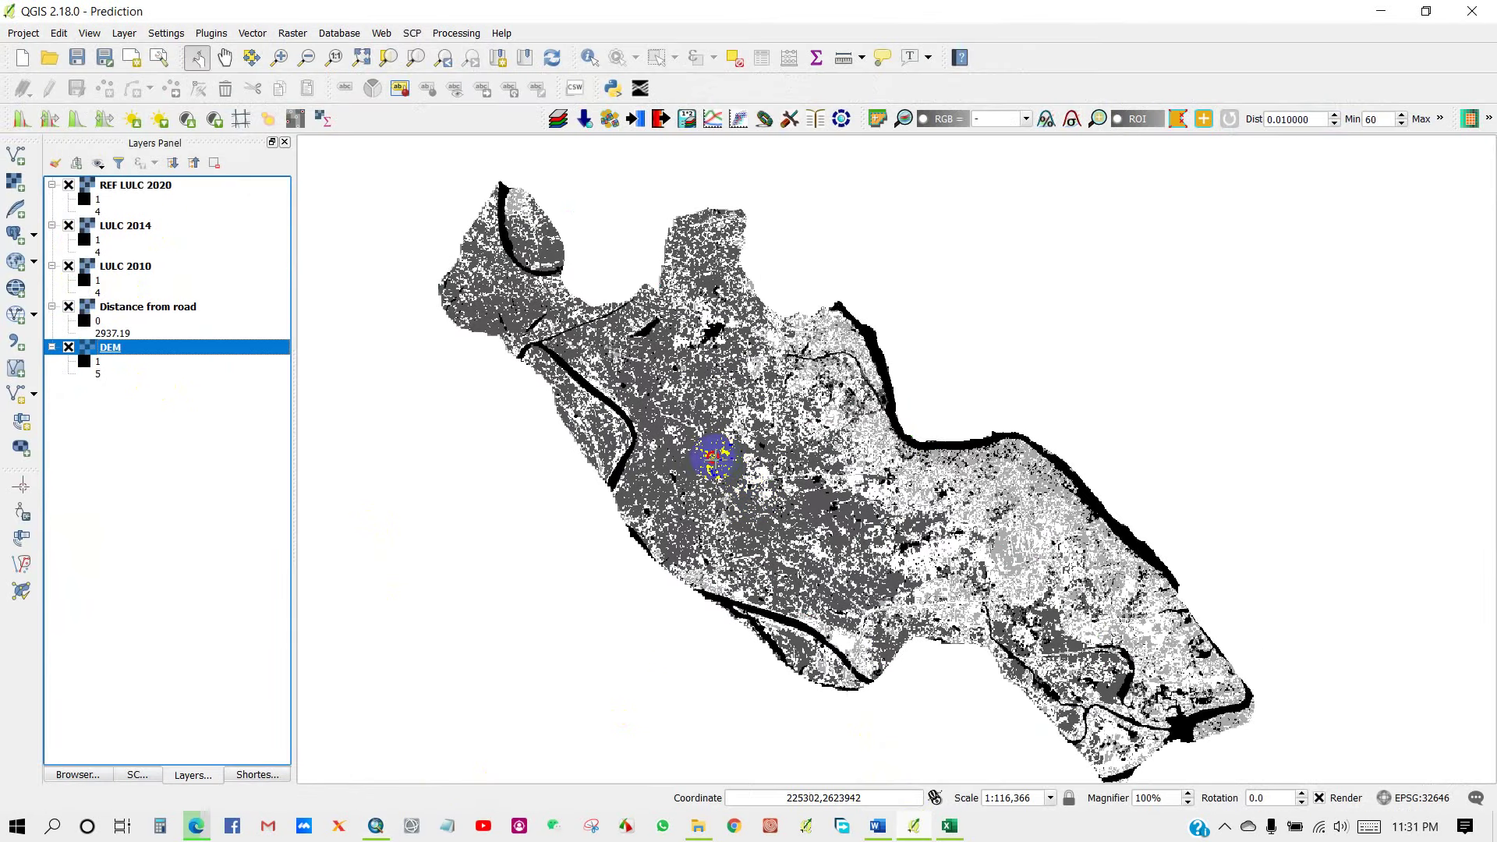
drag(712, 460, 686, 460)
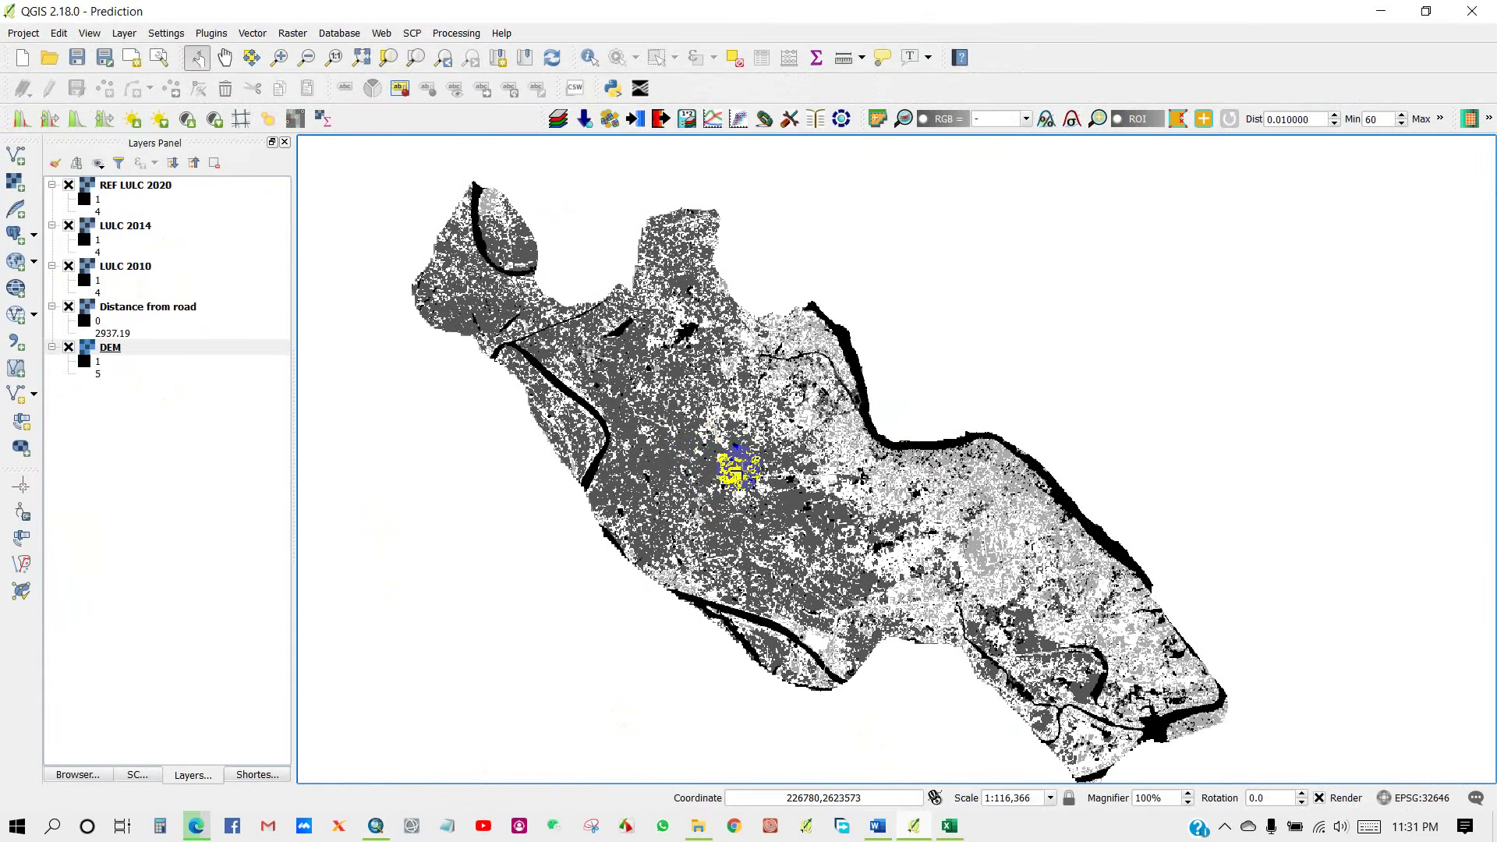
Style the REF LULC 2020 layer with singleband pseudocolor rendering, classified in Equal interval mode.
right_click(118, 186)
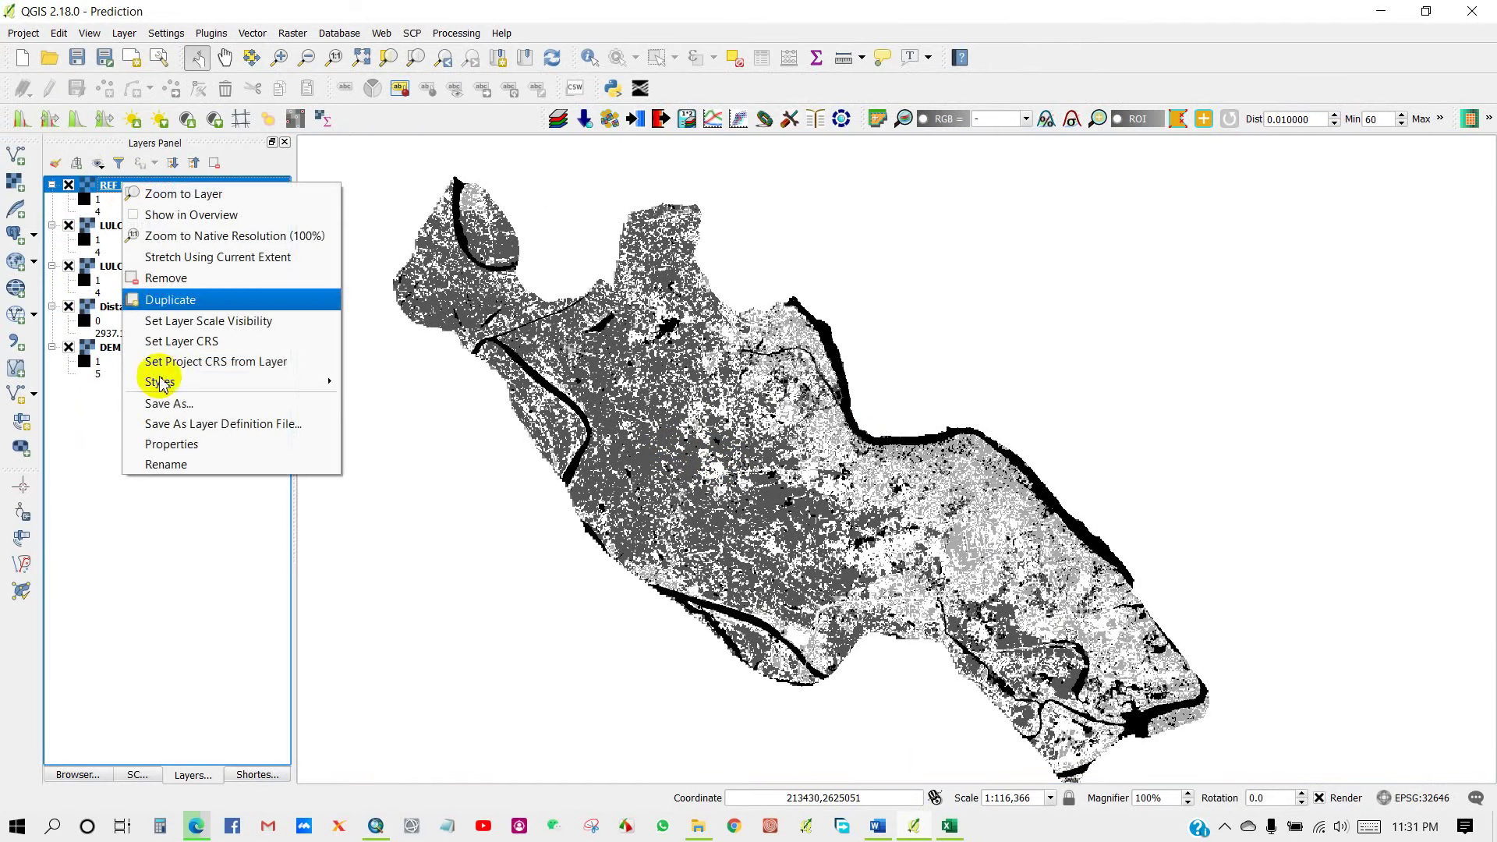
click(164, 446)
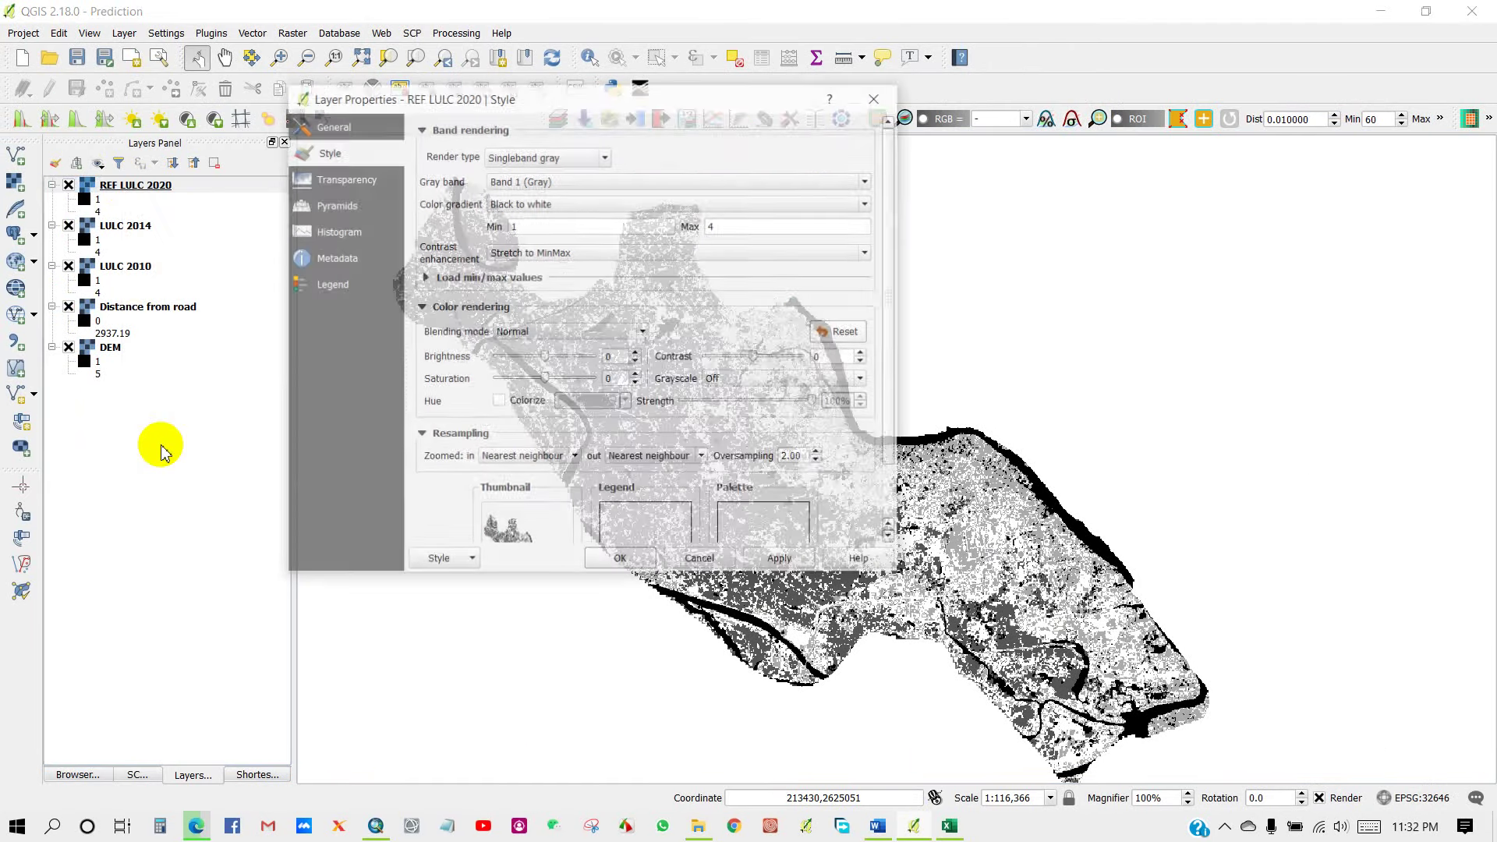
drag(539, 102, 734, 169)
click(803, 225)
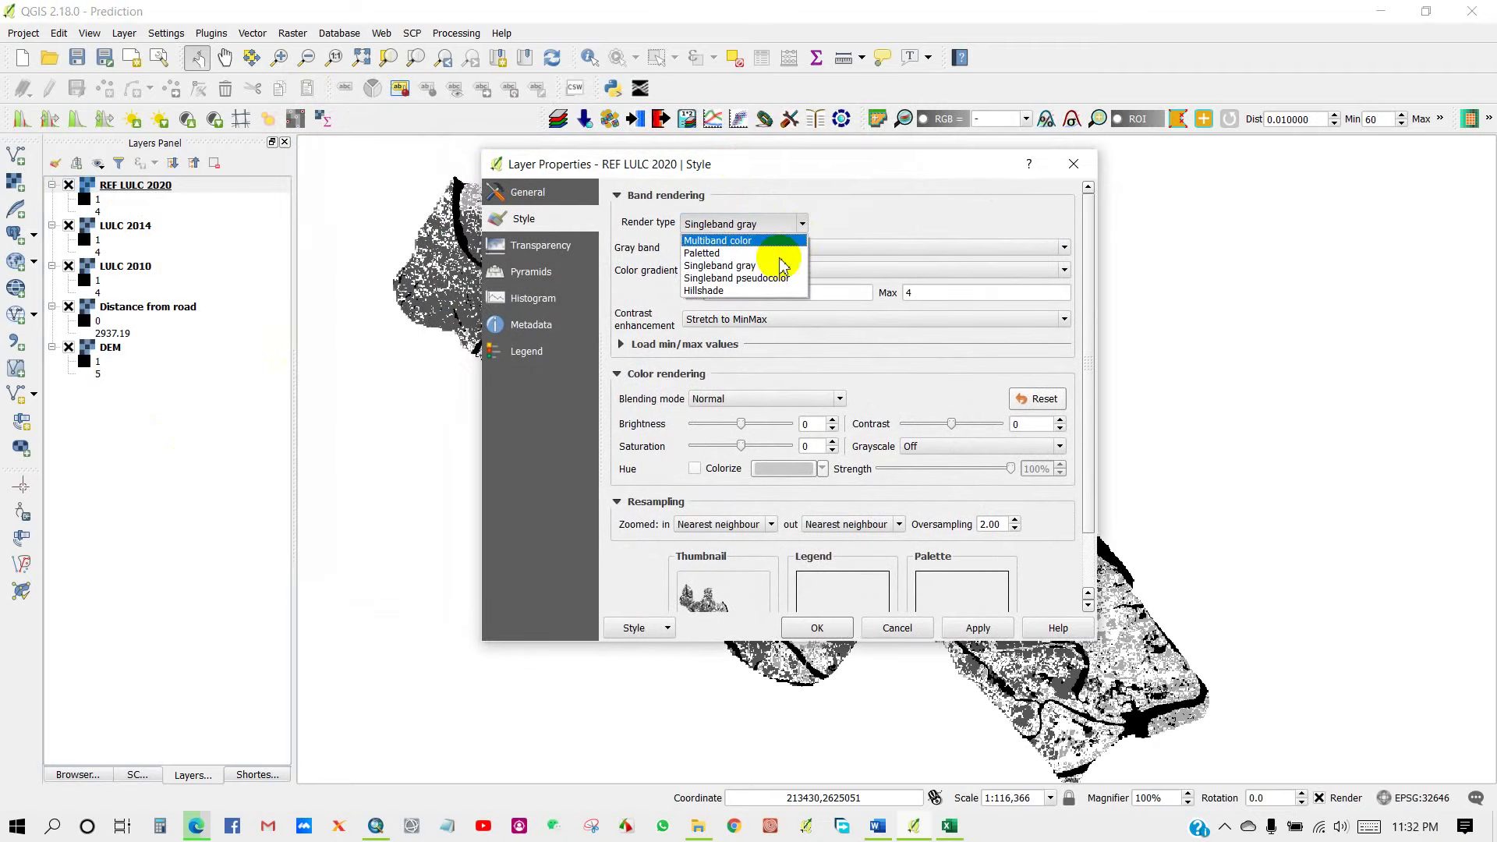
click(741, 276)
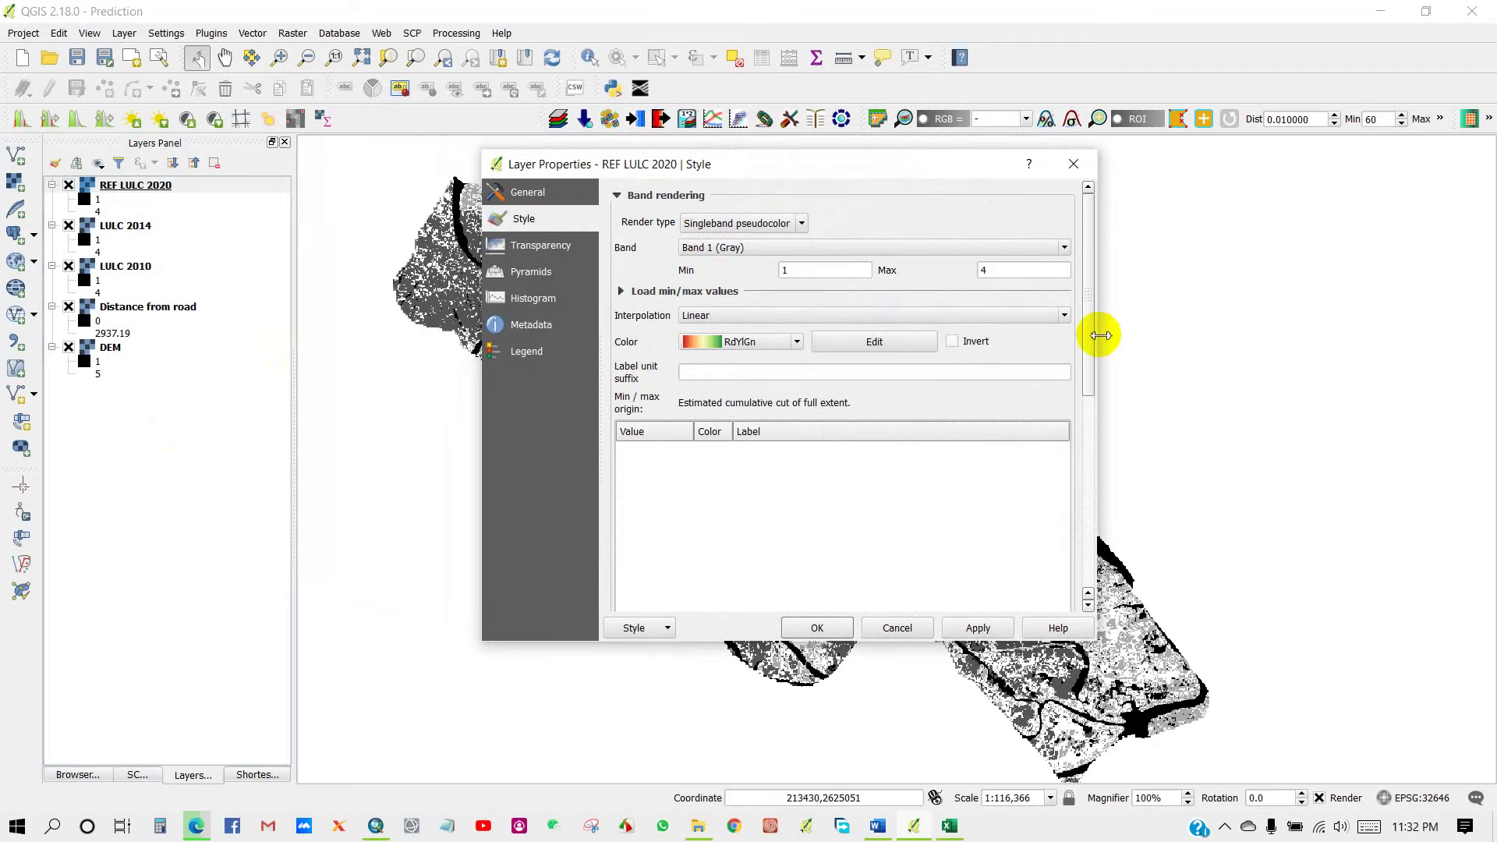
drag(1086, 336, 966, 438)
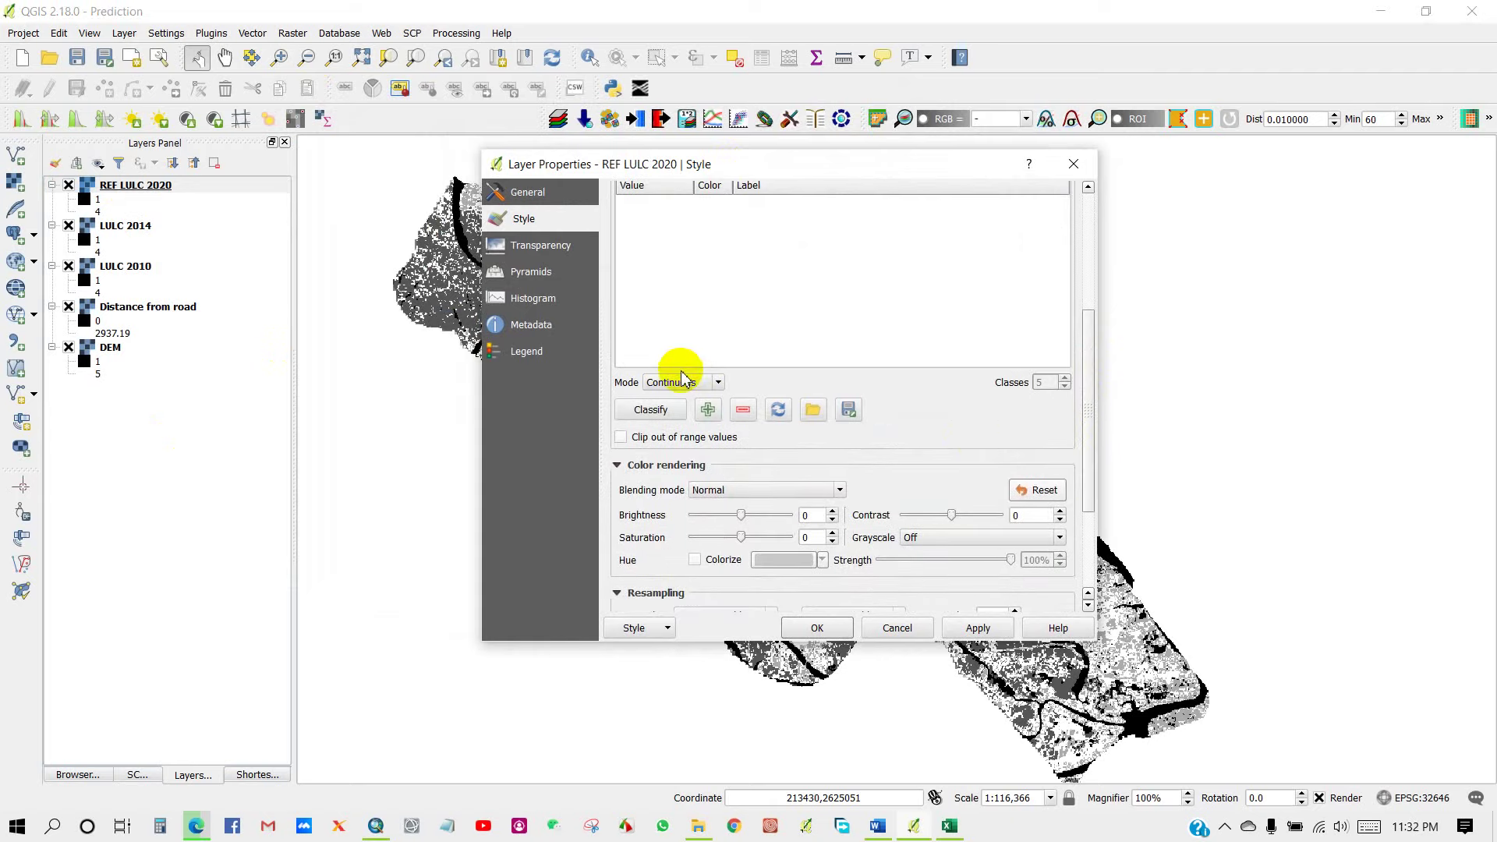
click(716, 384)
click(699, 412)
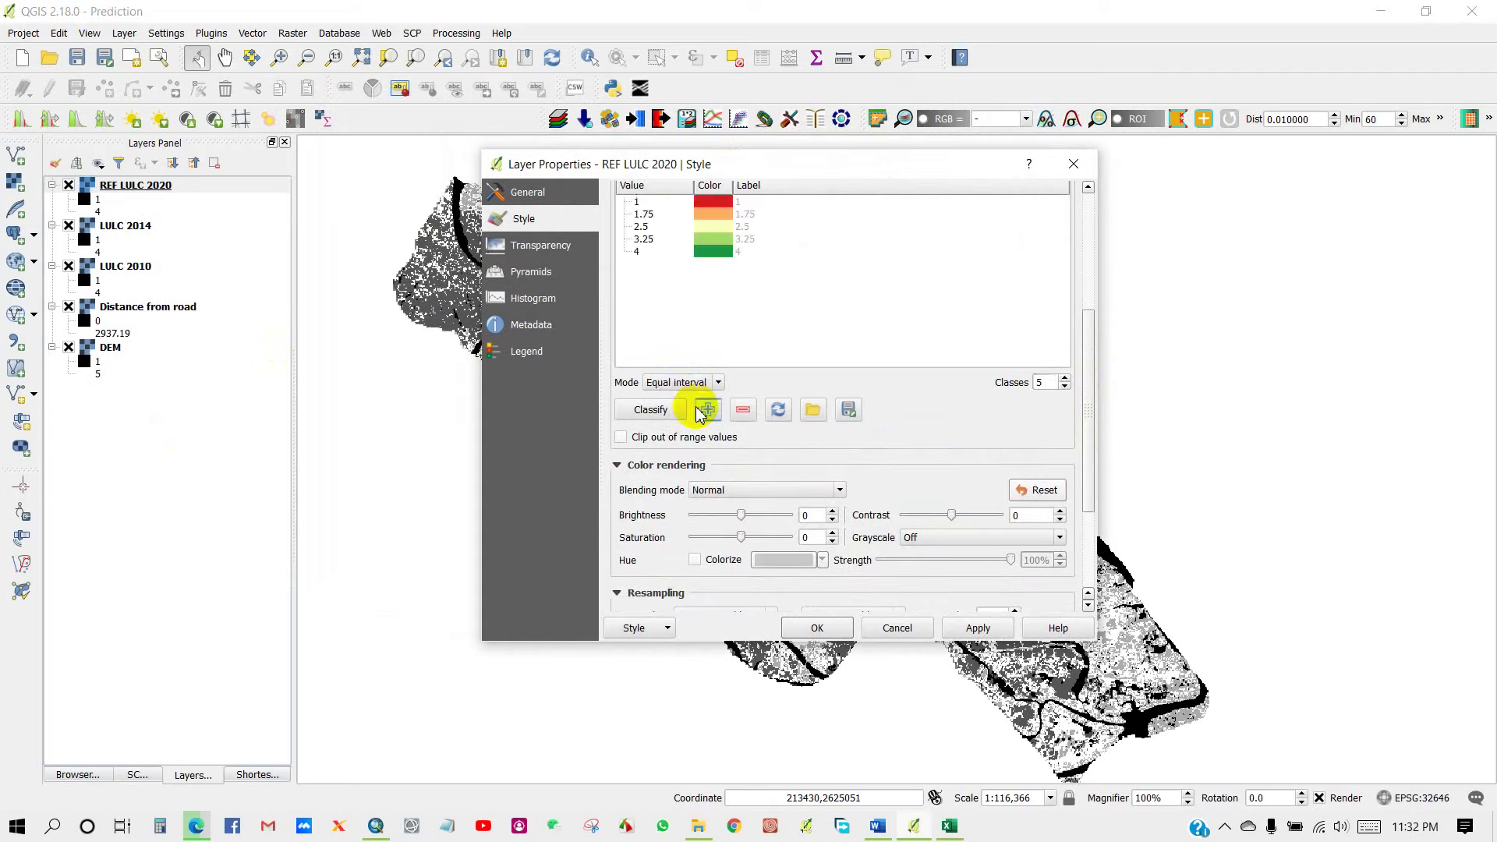
drag(1092, 395, 1096, 287)
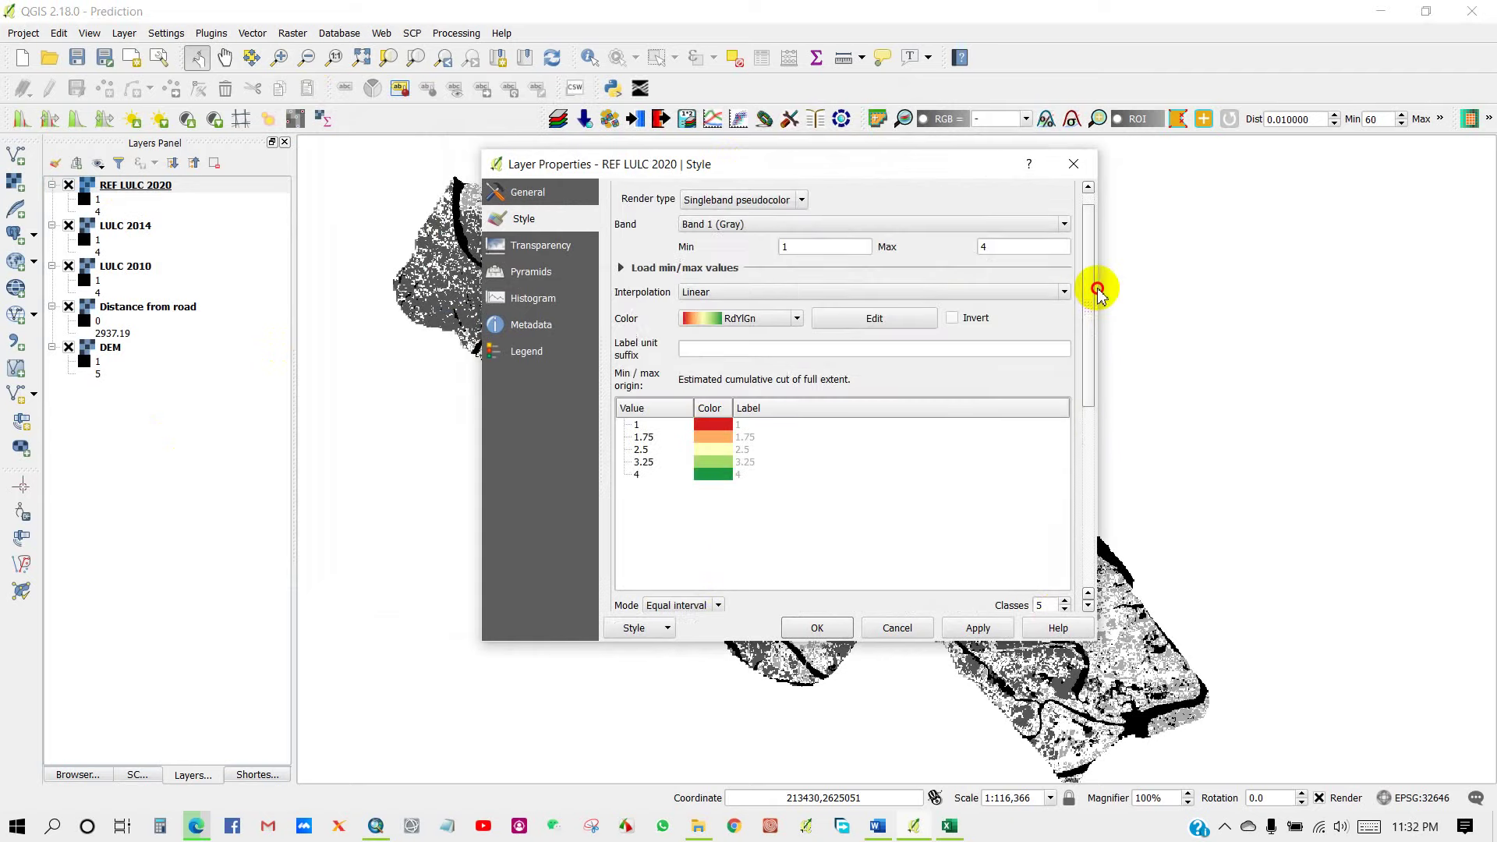
click(819, 628)
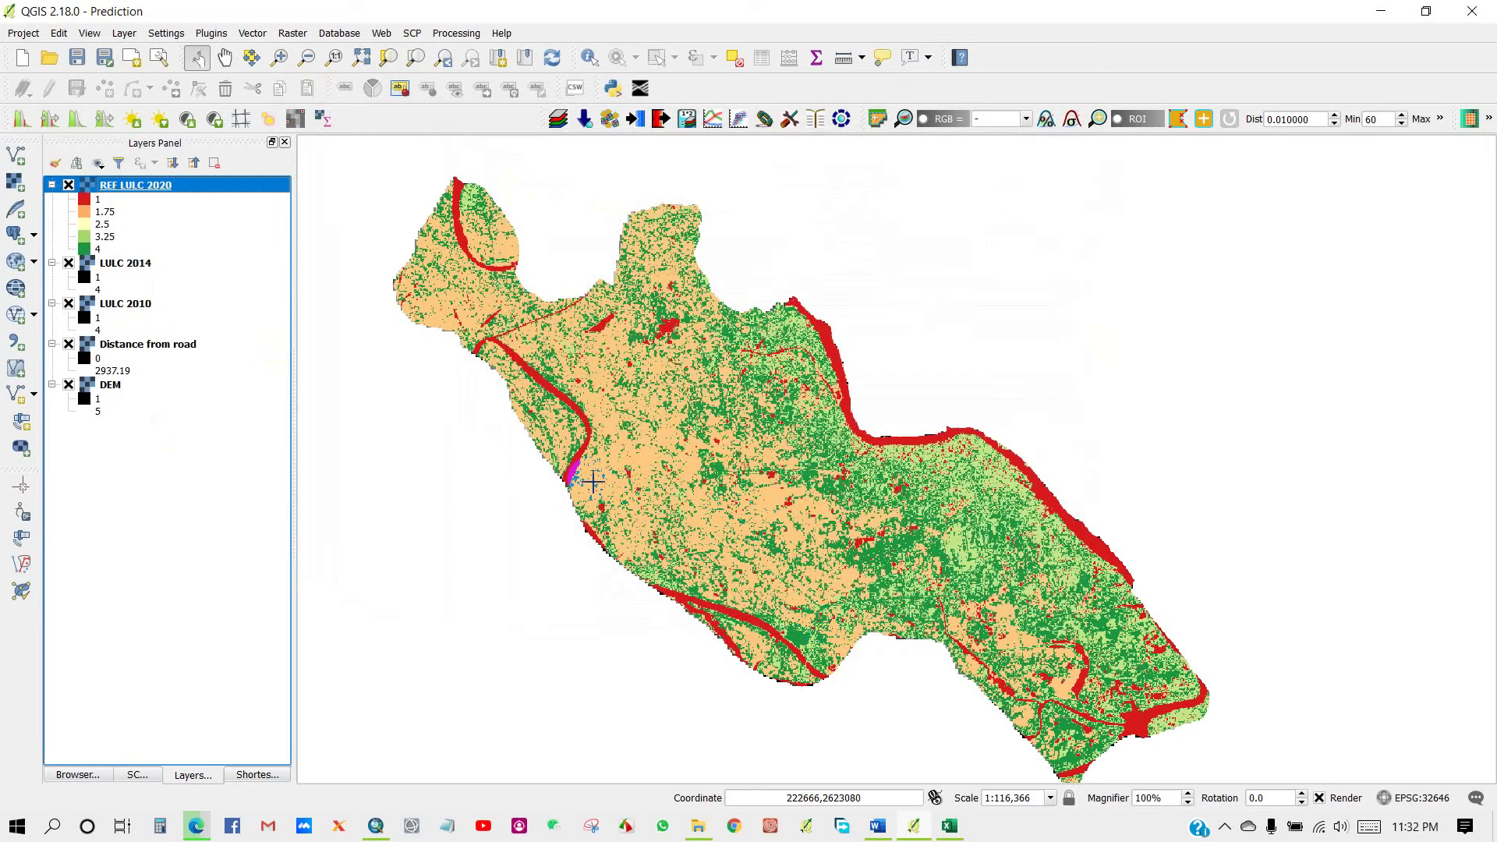
Style the LULC 2014 layer with singleband pseudocolor rendering, classified in Equal interval mode.
right_click(116, 267)
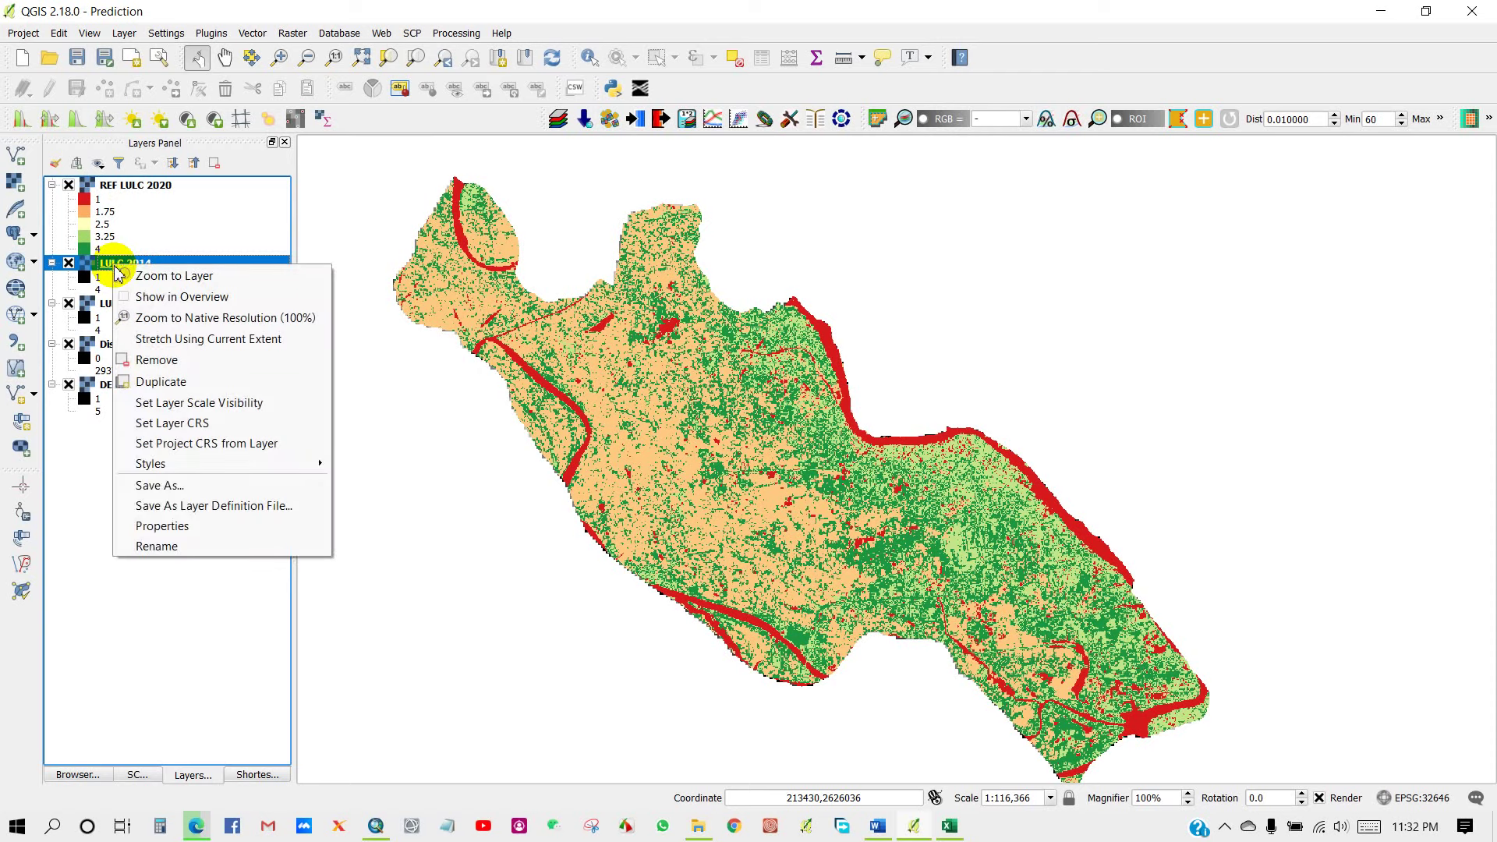
click(156, 526)
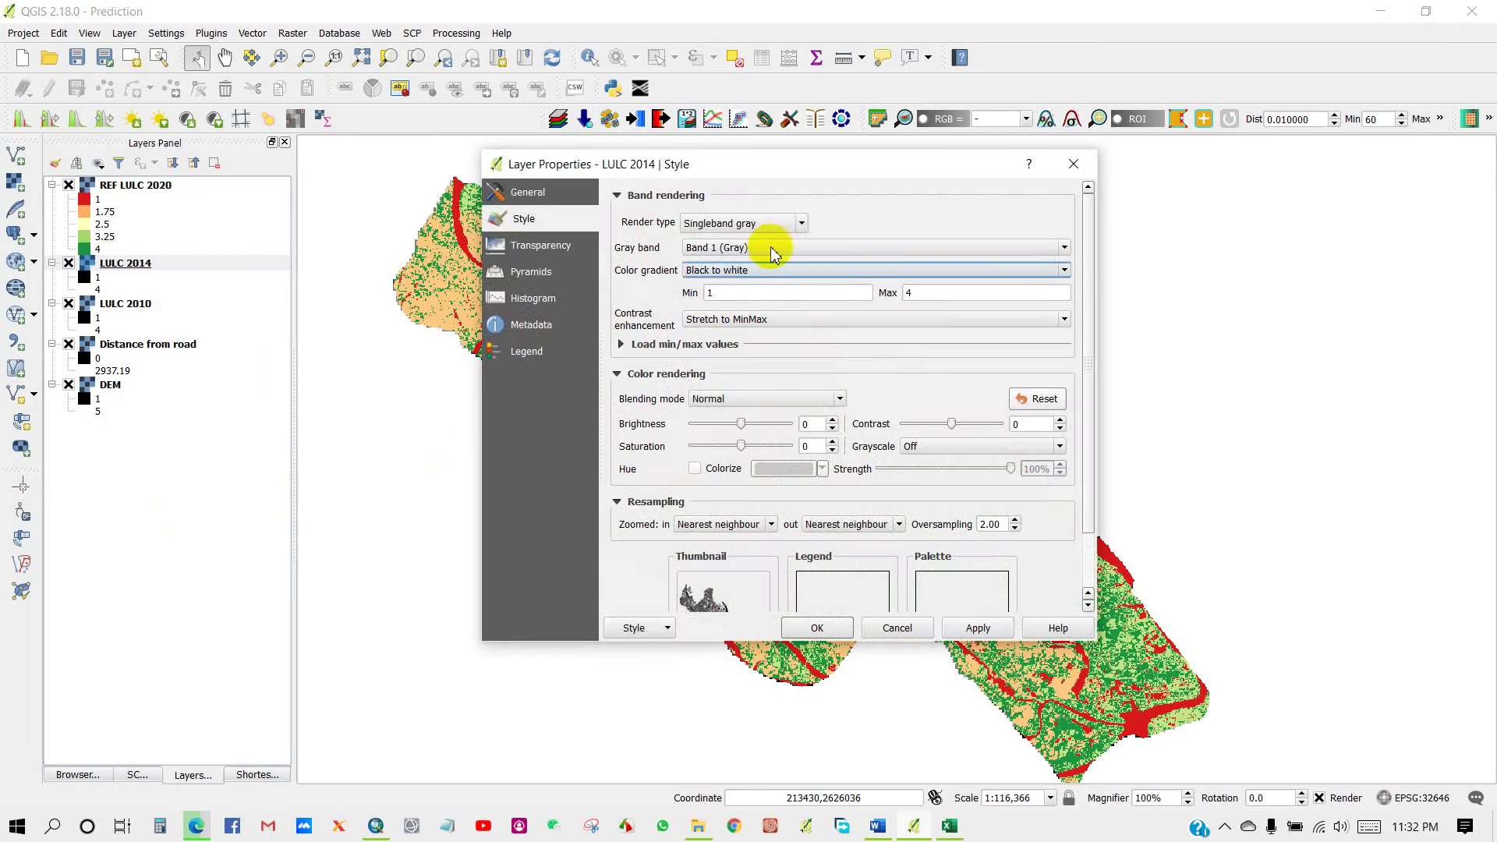
click(800, 223)
click(746, 285)
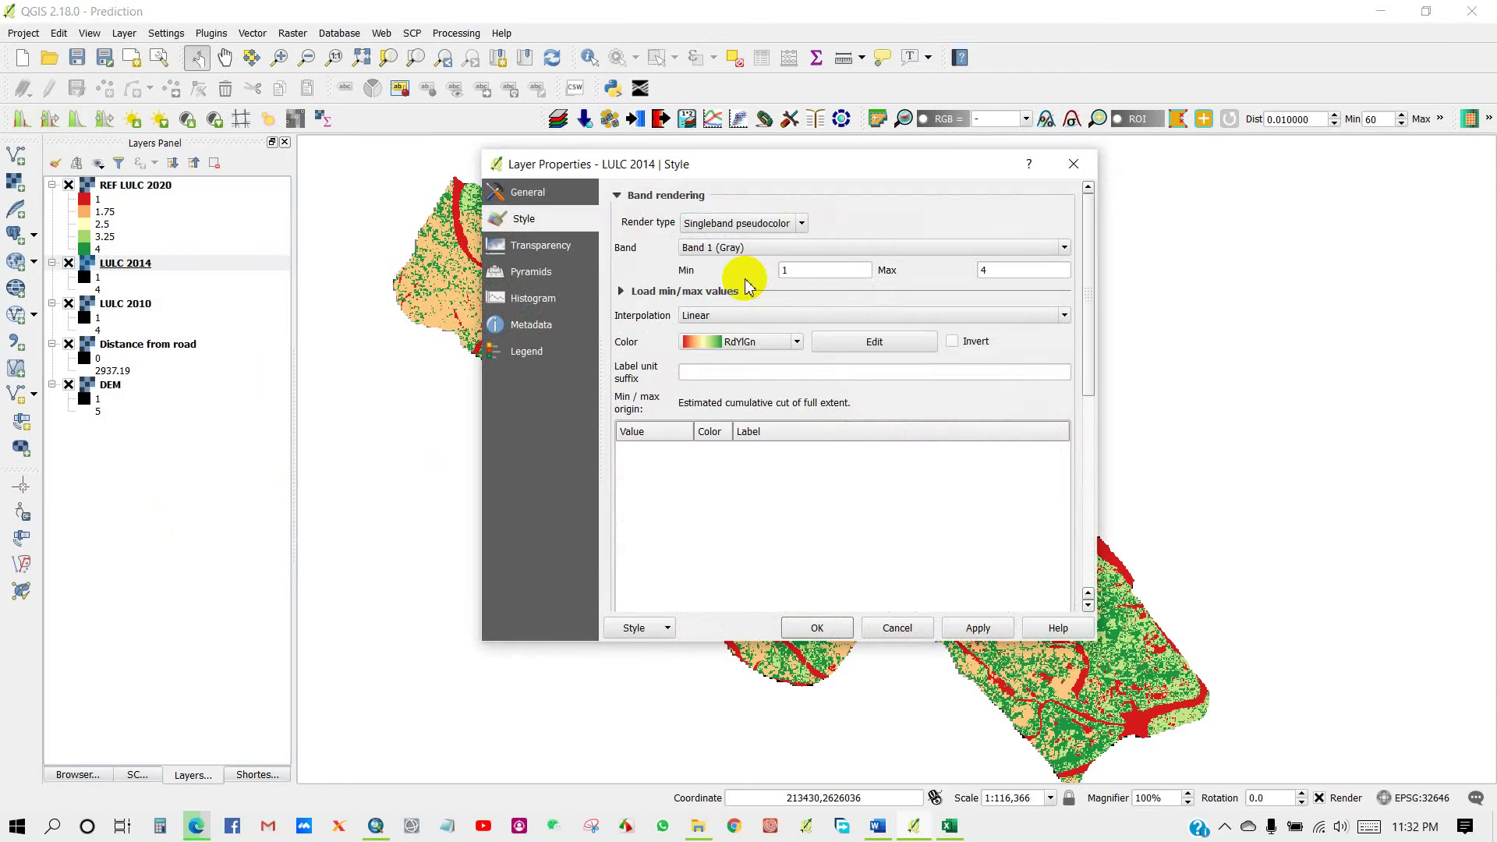
drag(1086, 366, 1088, 452)
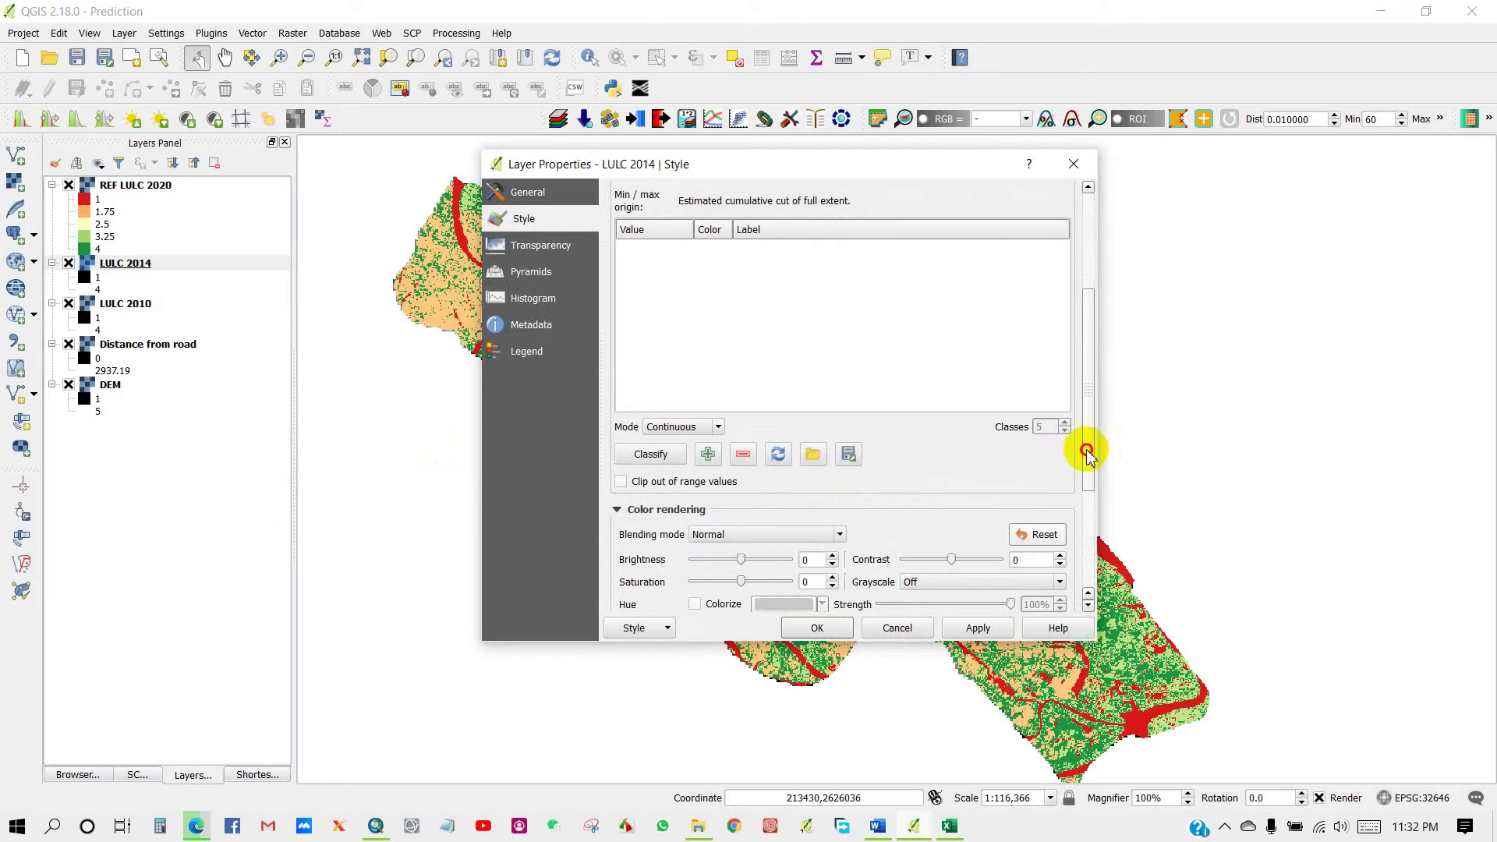
click(716, 429)
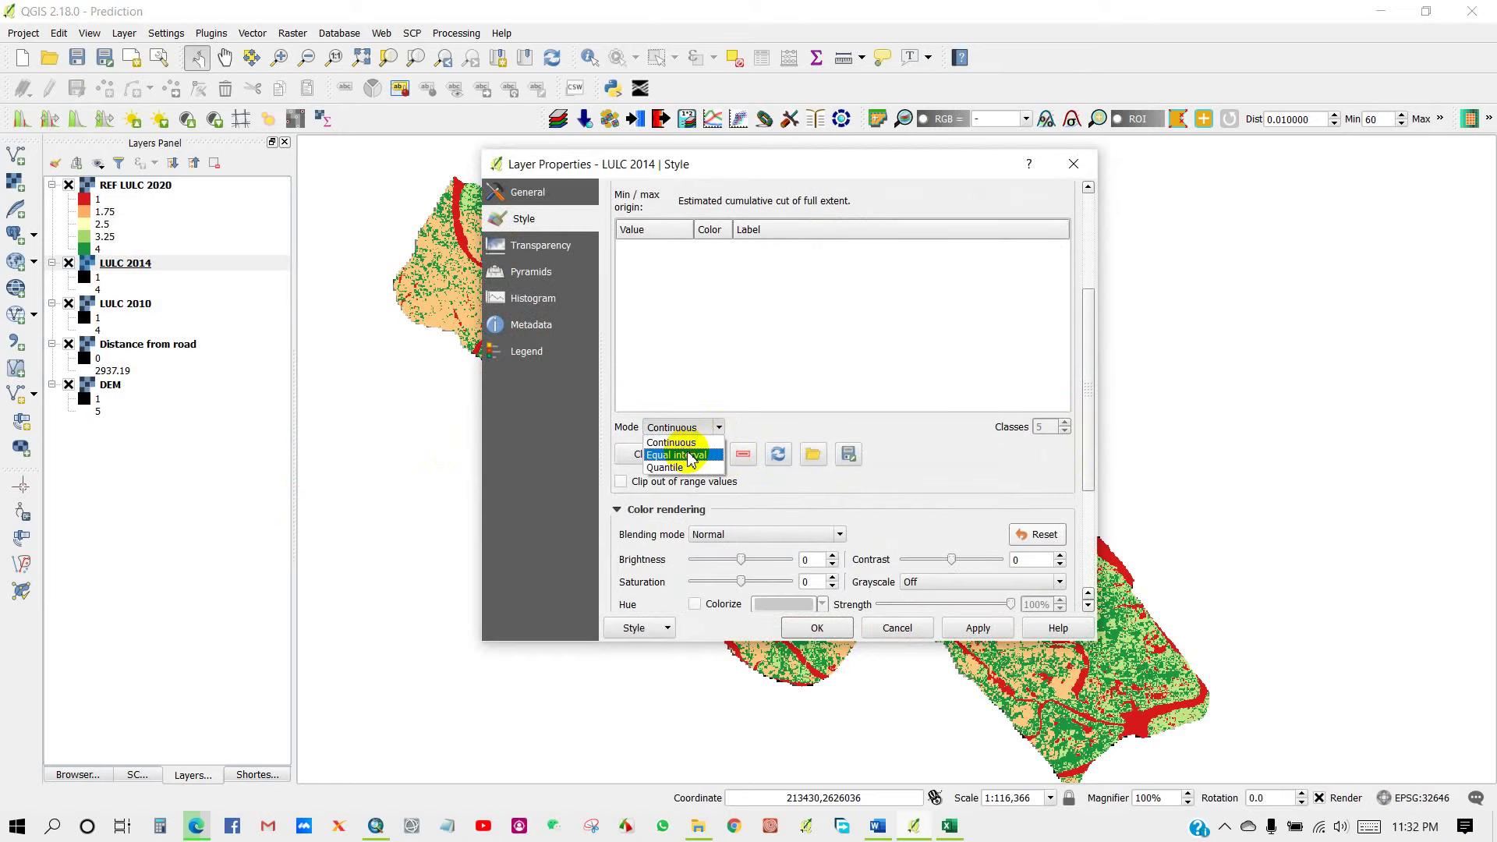
click(690, 454)
click(815, 630)
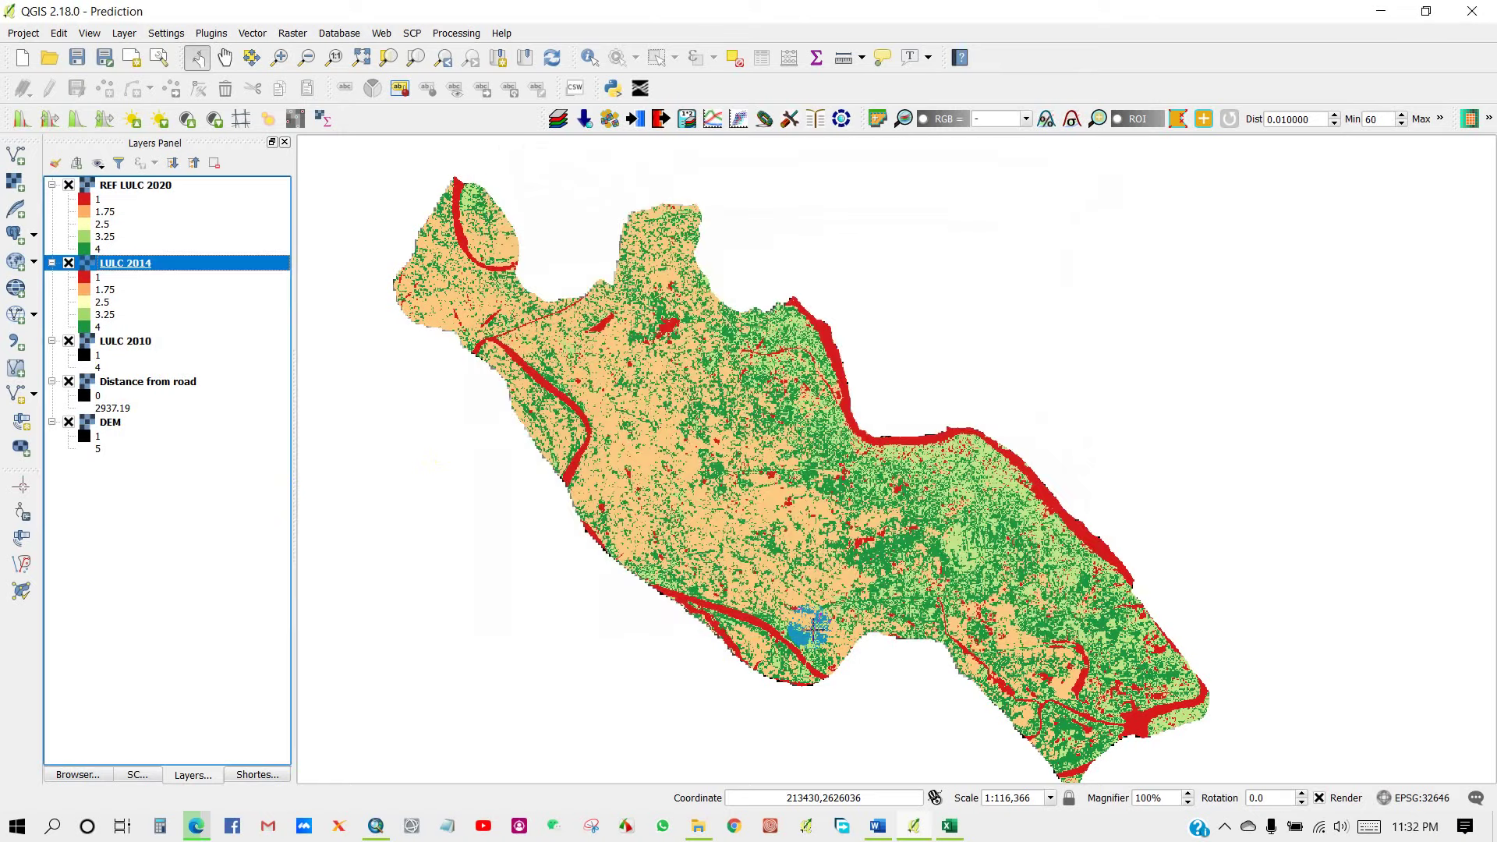
Style the LULC 2010 layer with singleband pseudocolor rendering, classified in Equal interval mode.
right_click(101, 349)
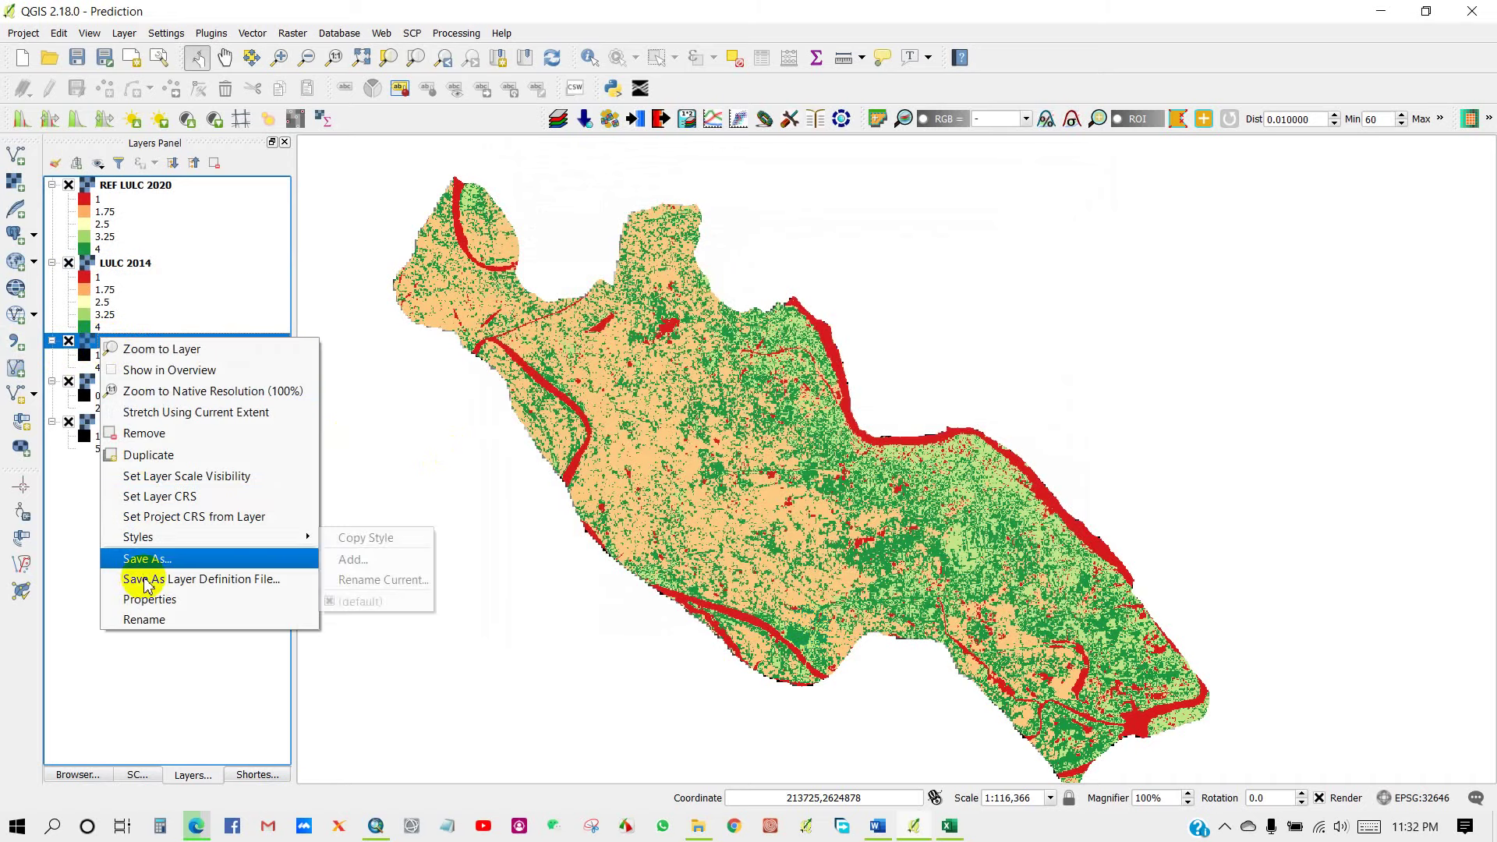
click(234, 599)
click(799, 223)
click(763, 279)
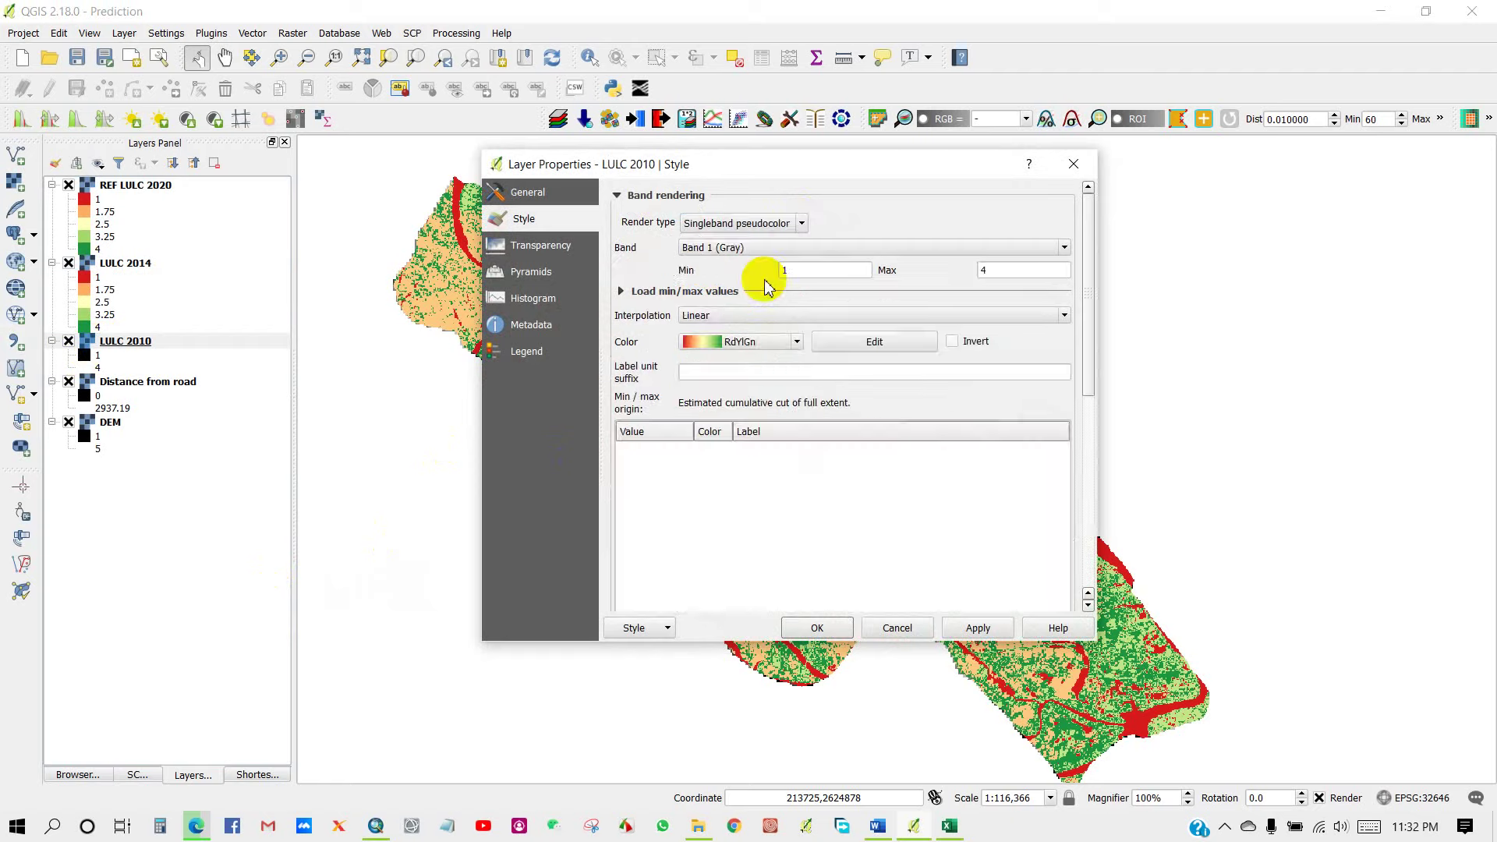
drag(1087, 328, 1086, 446)
scroll(902, 437, down, 2)
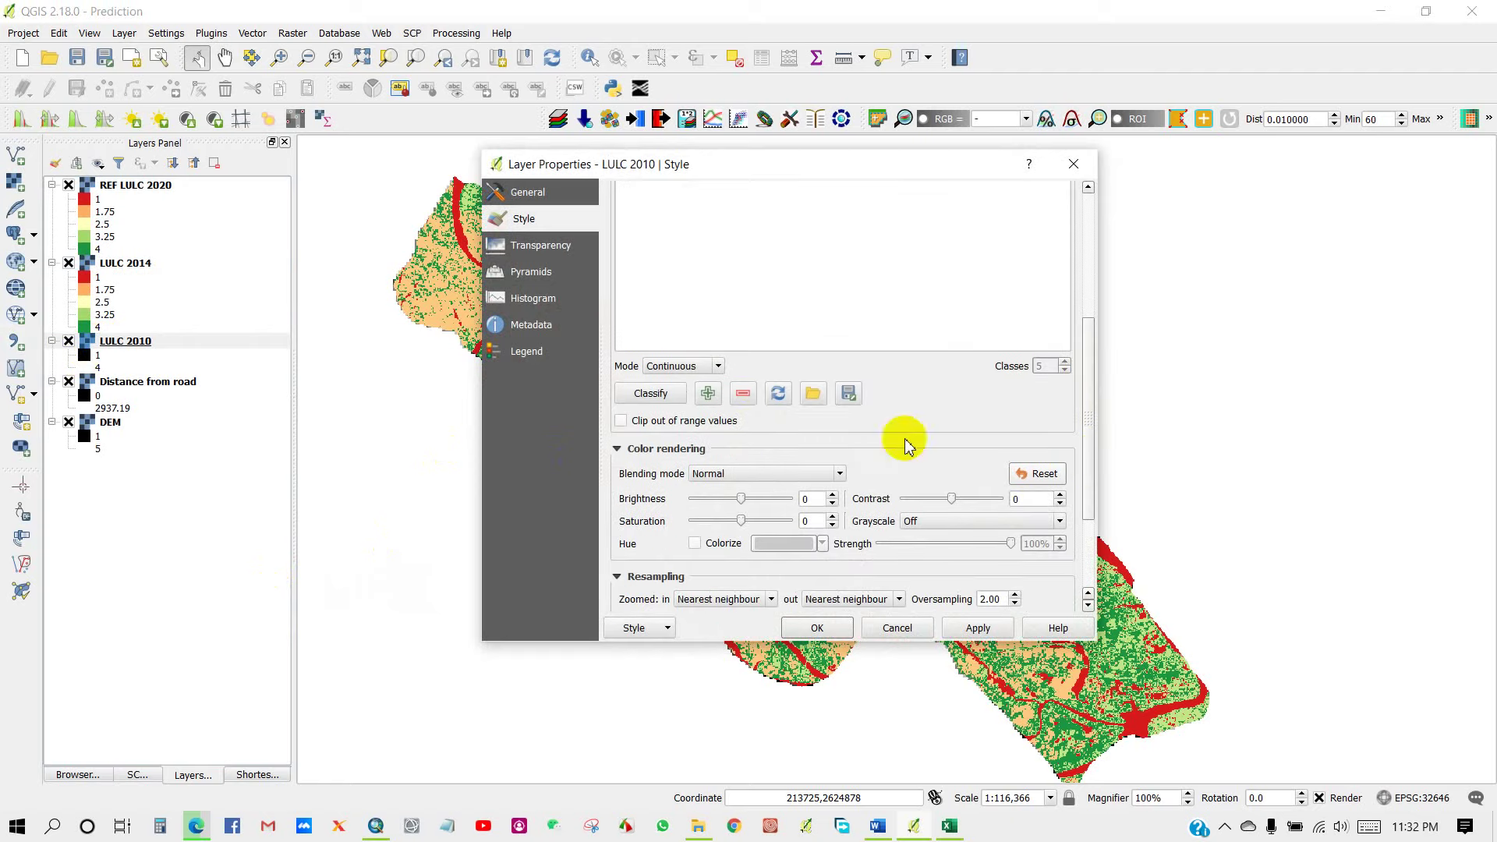
click(716, 366)
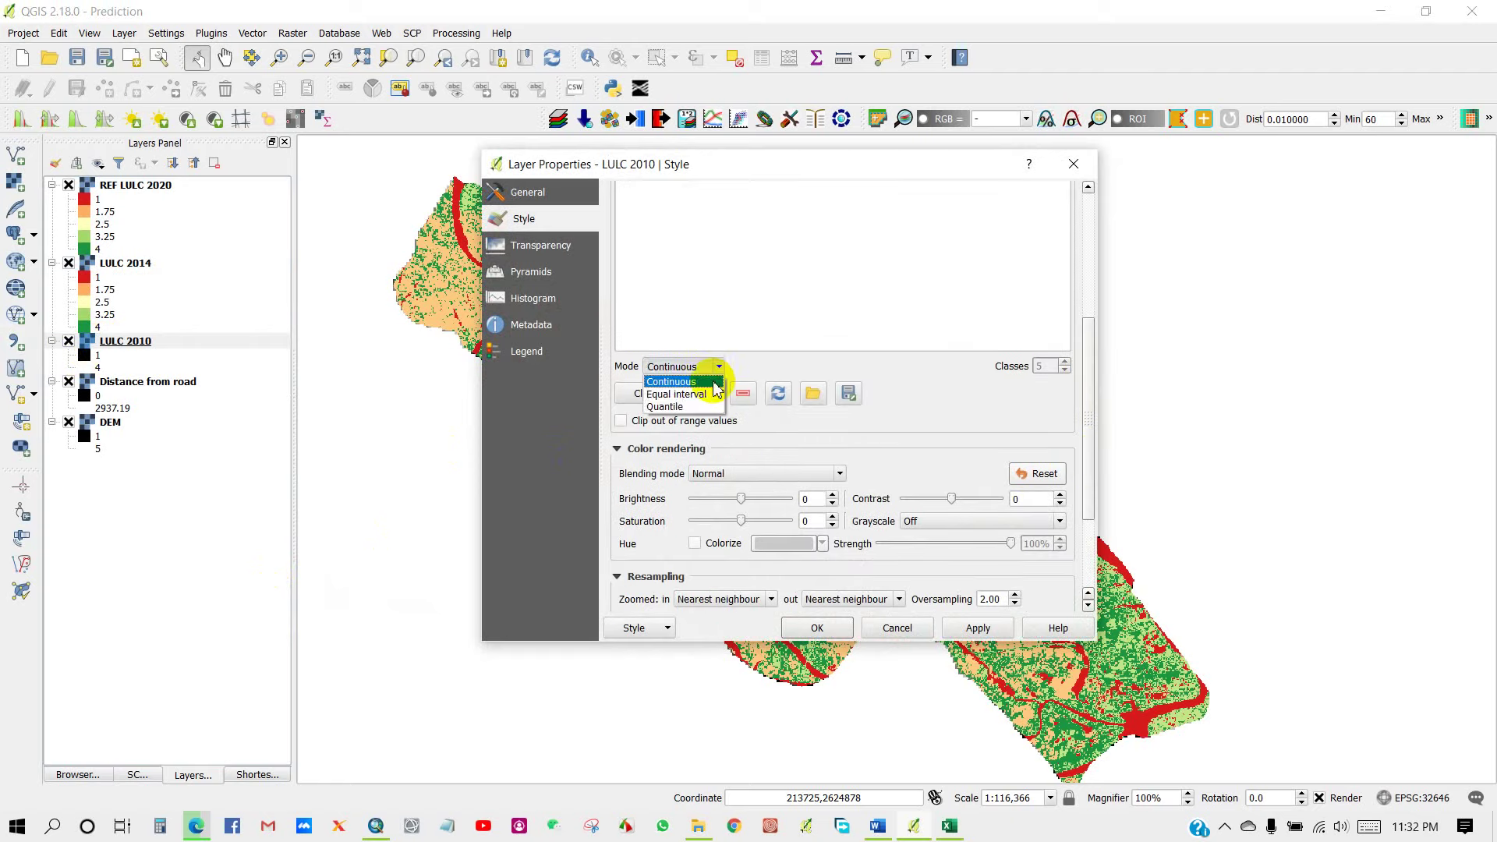
click(677, 395)
click(817, 629)
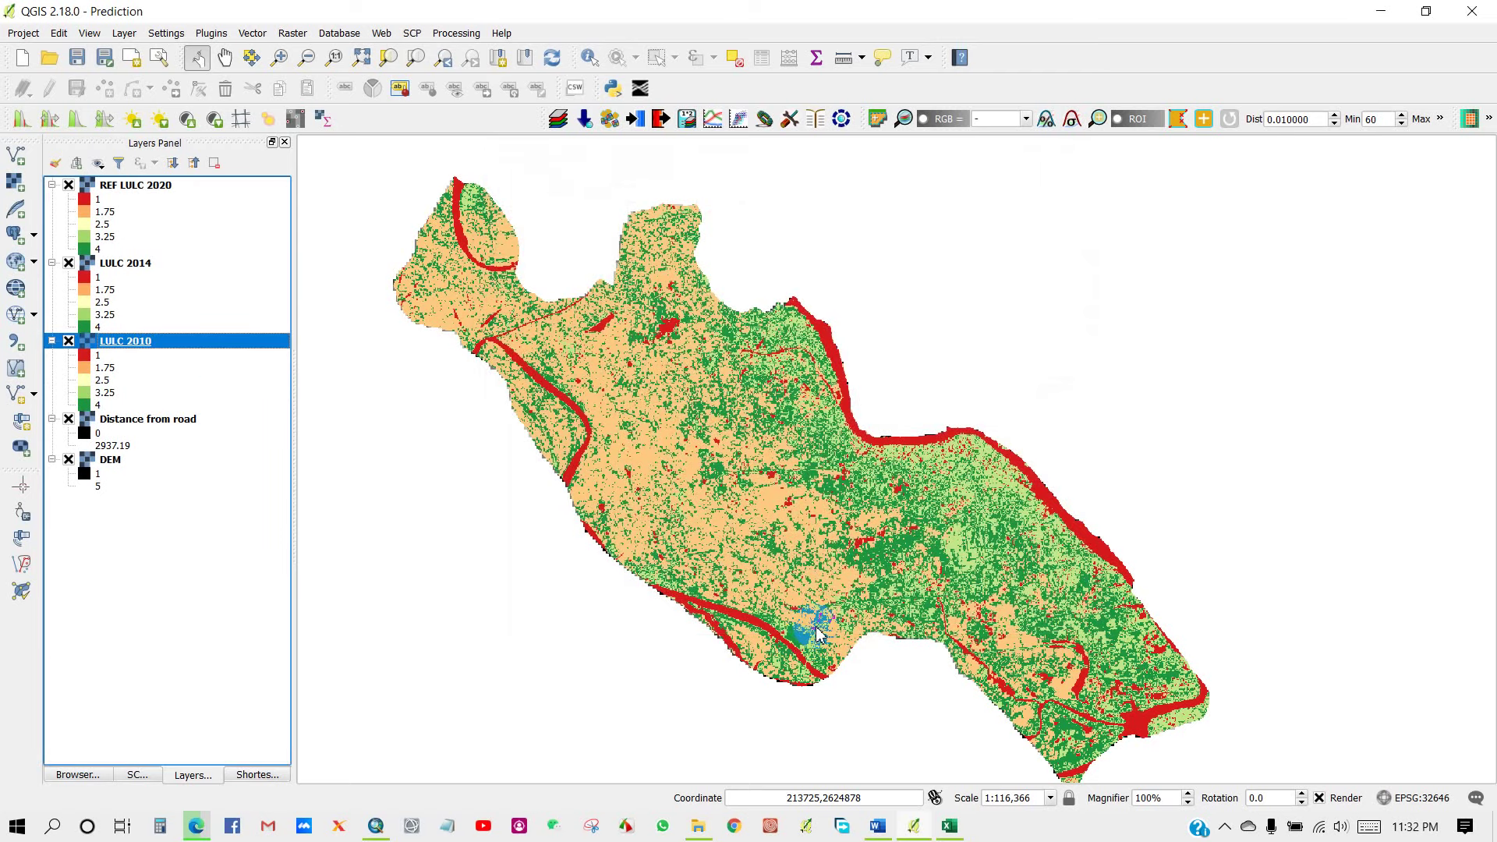
Review the REF LULC 2020, LULC 2014, LULC 2010, Distance from road and DEM layers in the layer list.
click(129, 185)
click(129, 263)
click(121, 341)
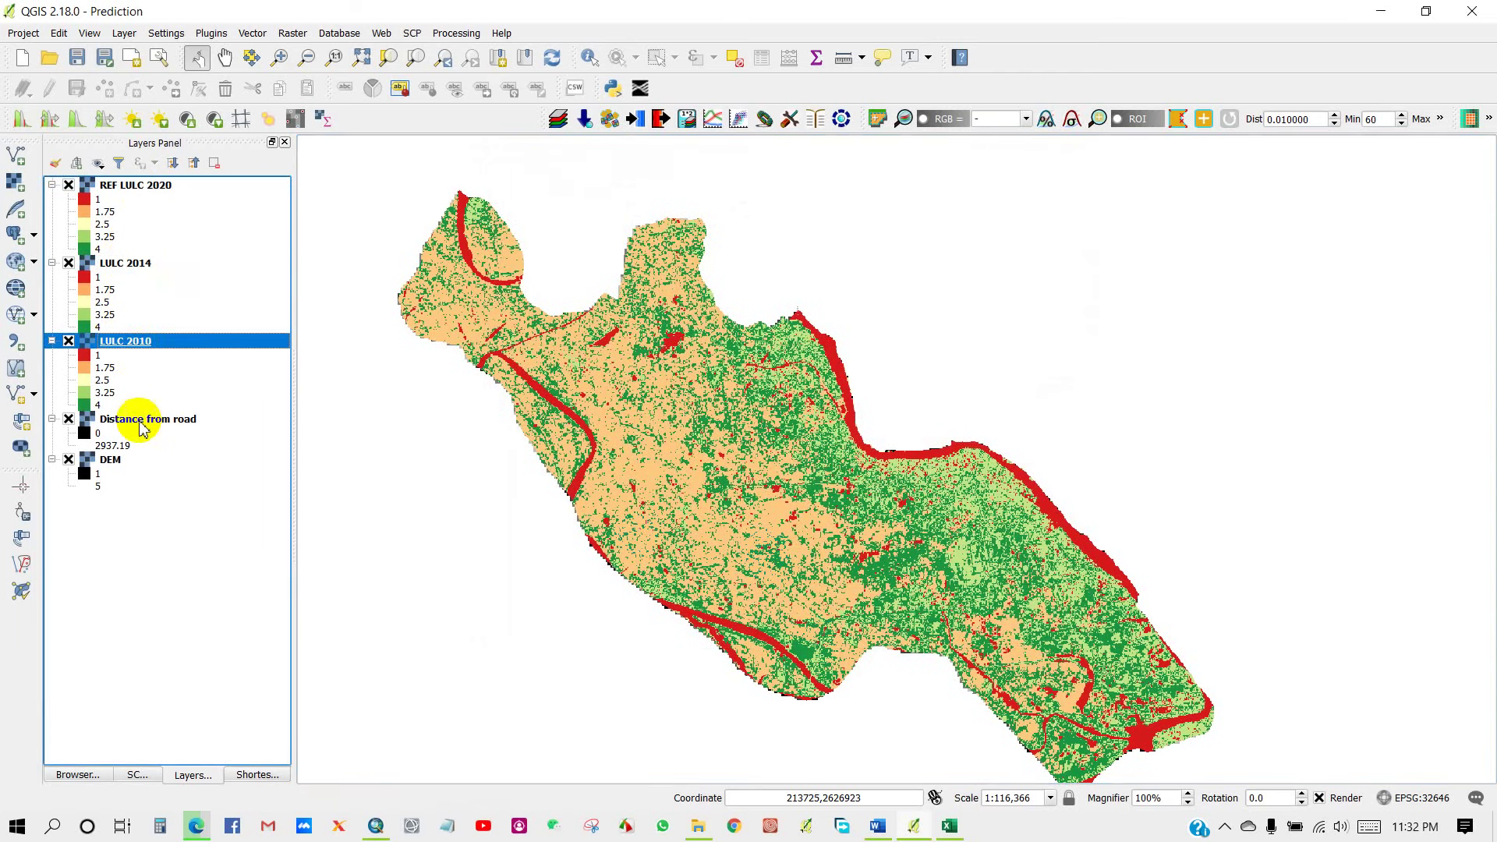
click(149, 425)
click(109, 460)
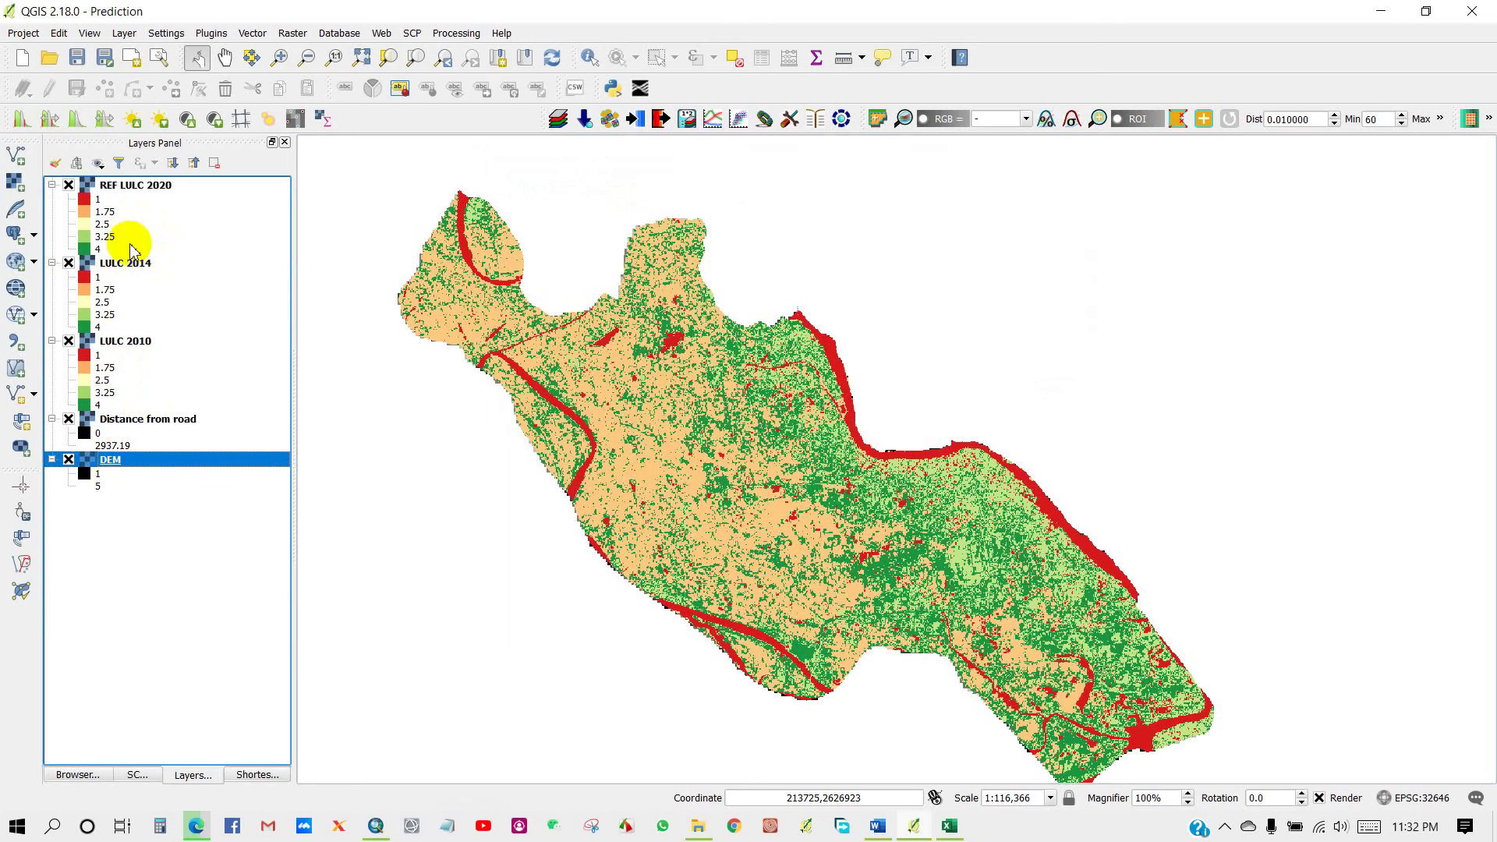
drag(666, 479, 661, 474)
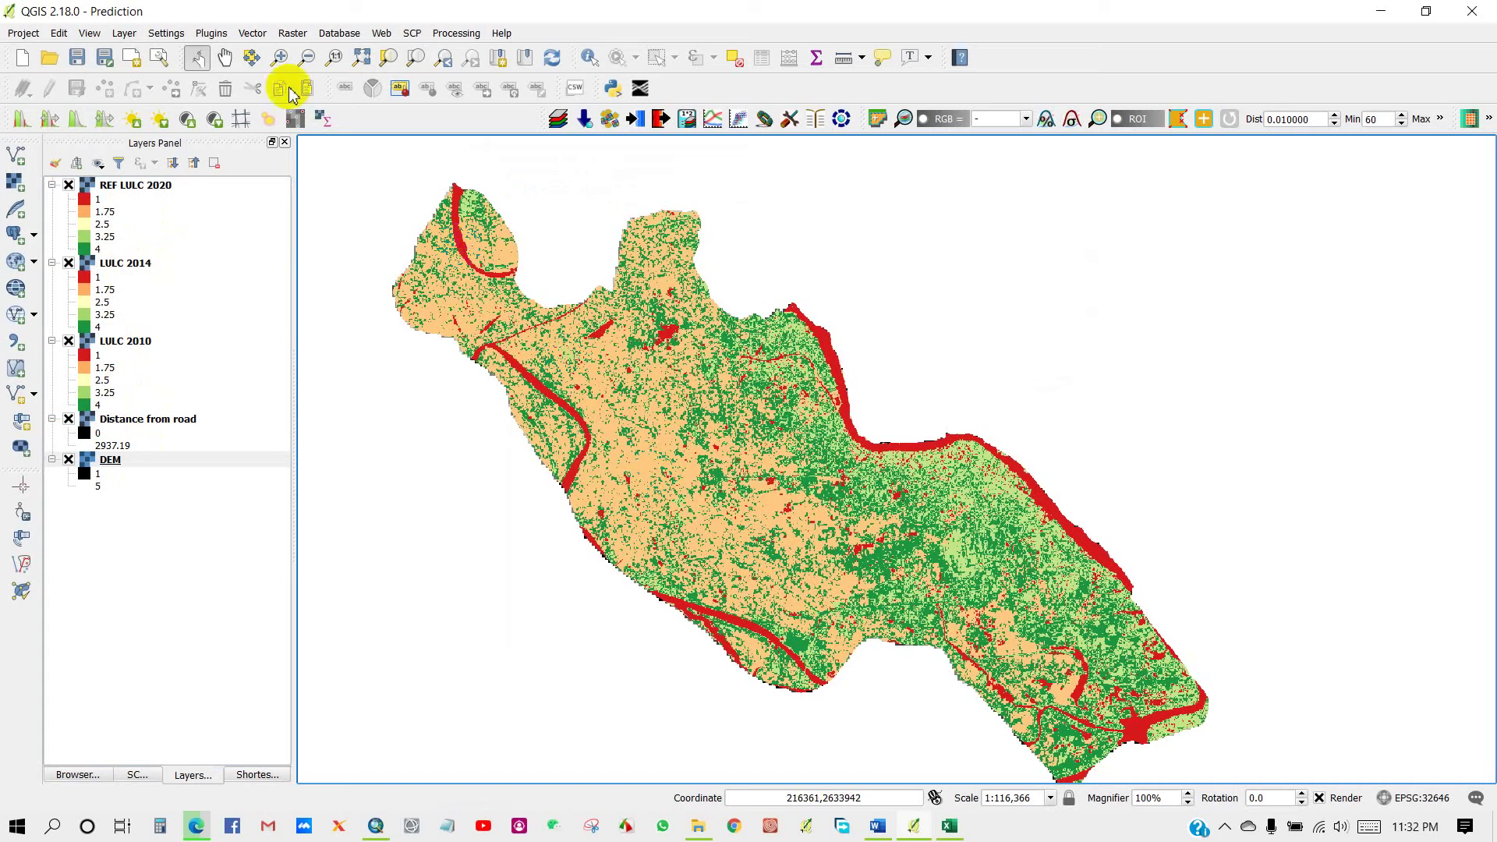
Search the plugin repository for MOLUSCE, install the plugin and close the plugin manager.
click(209, 33)
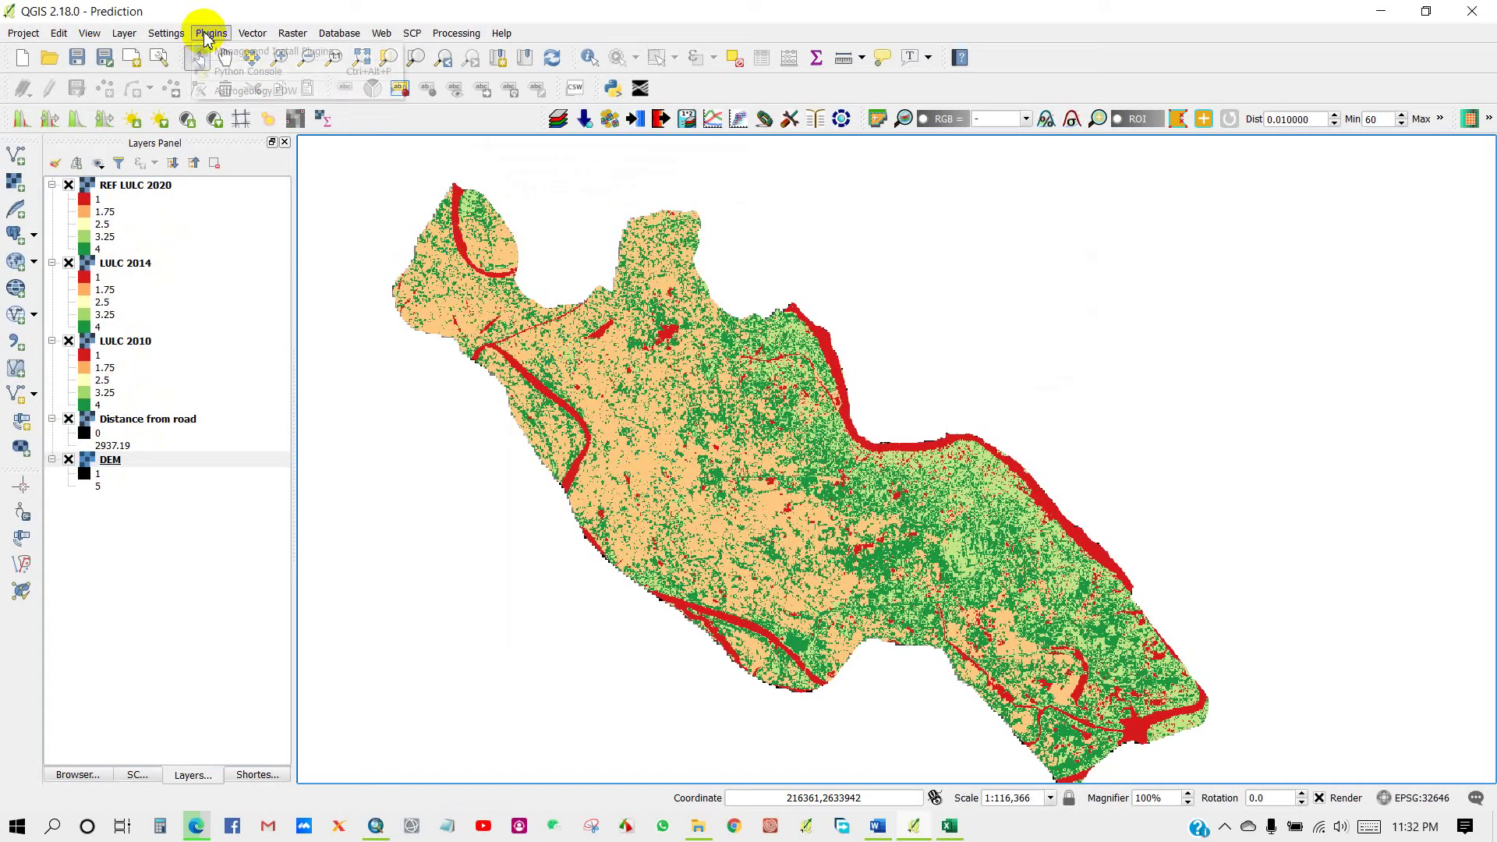
click(275, 53)
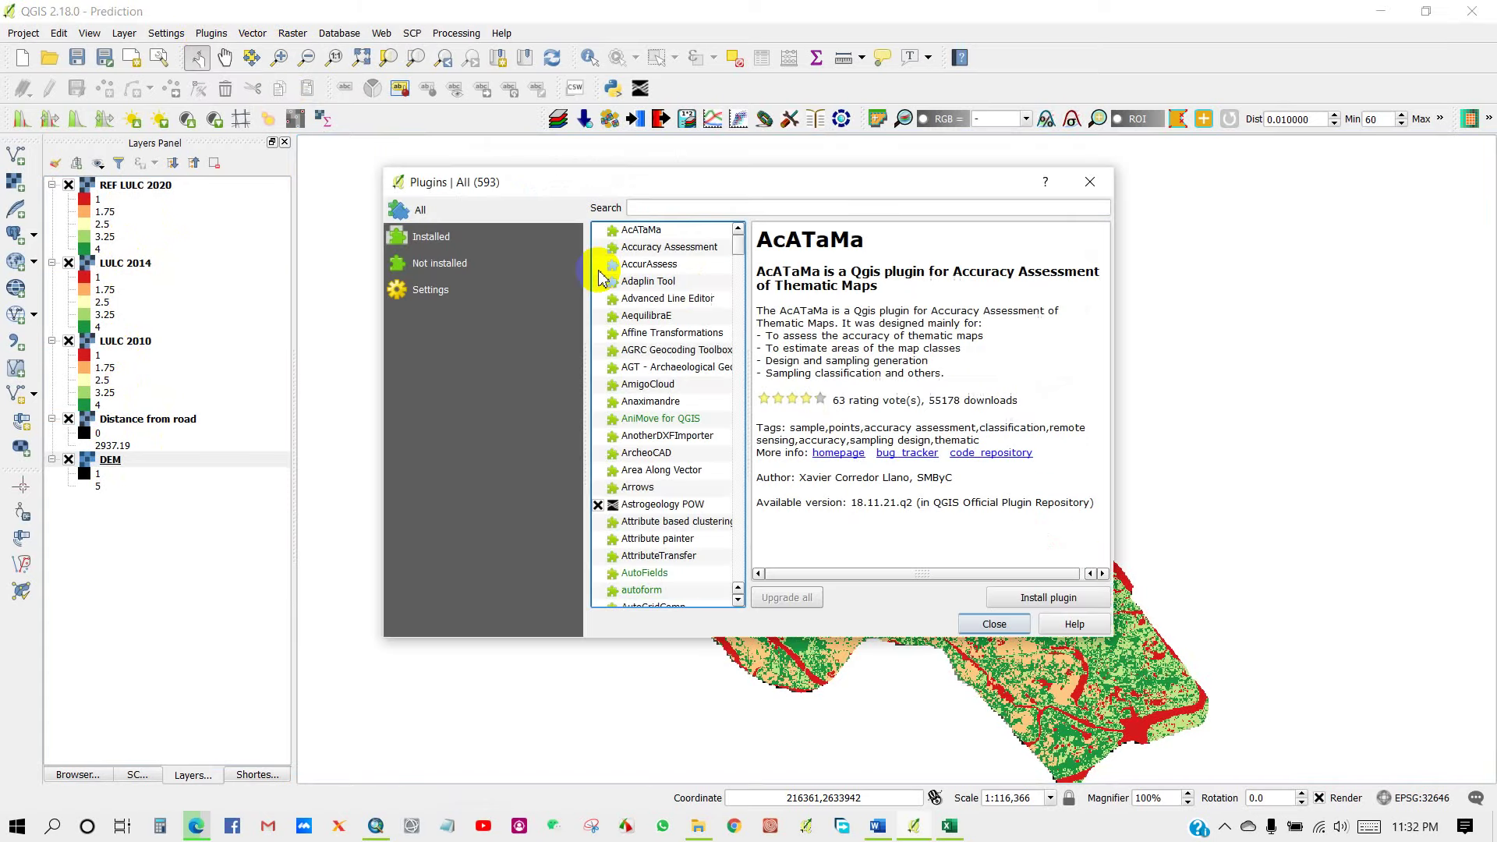
click(639, 209)
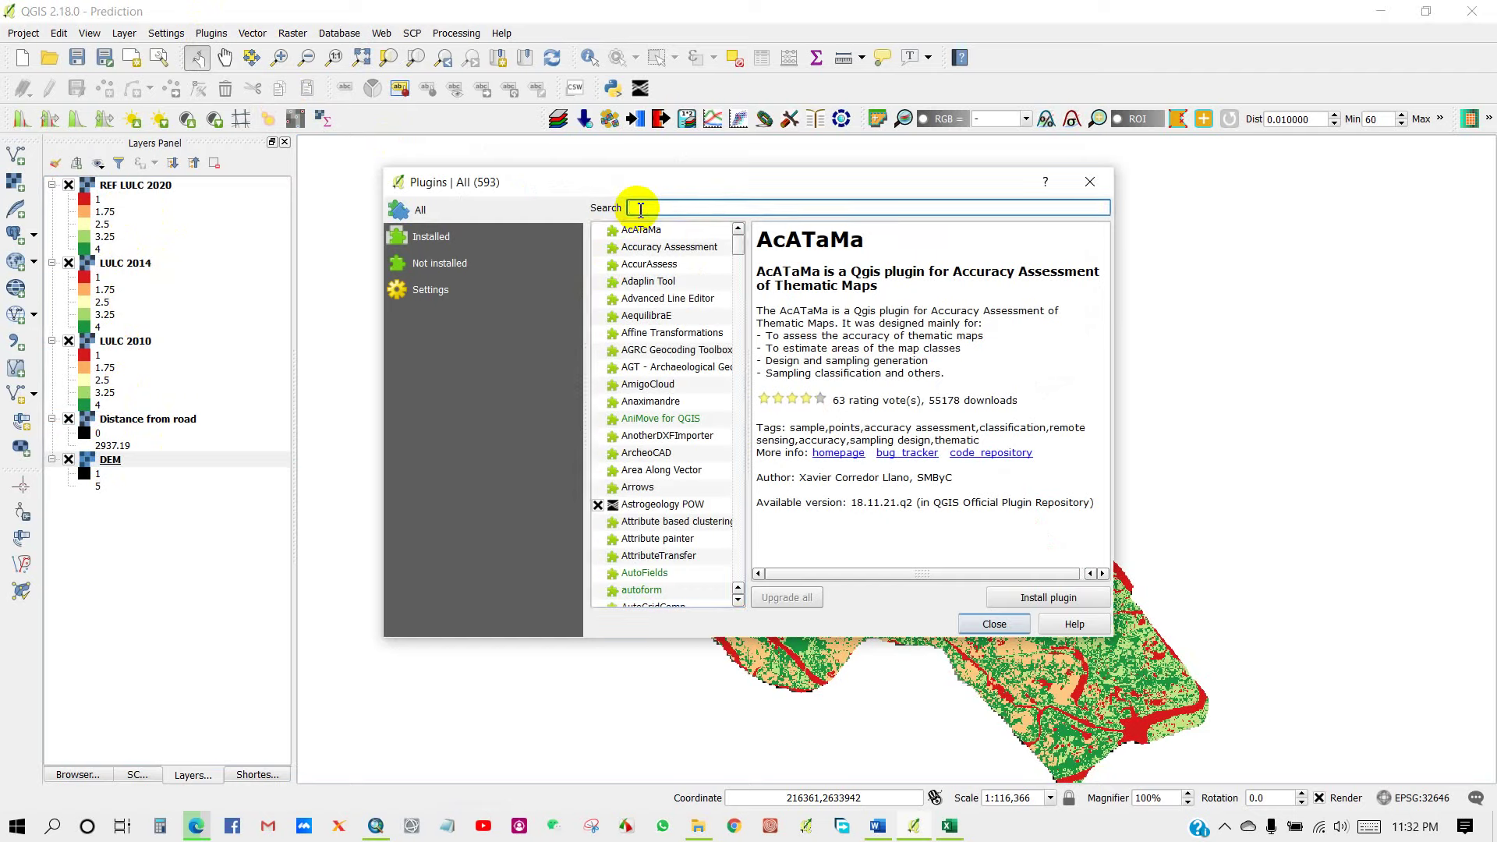
text(MOLUSCE)
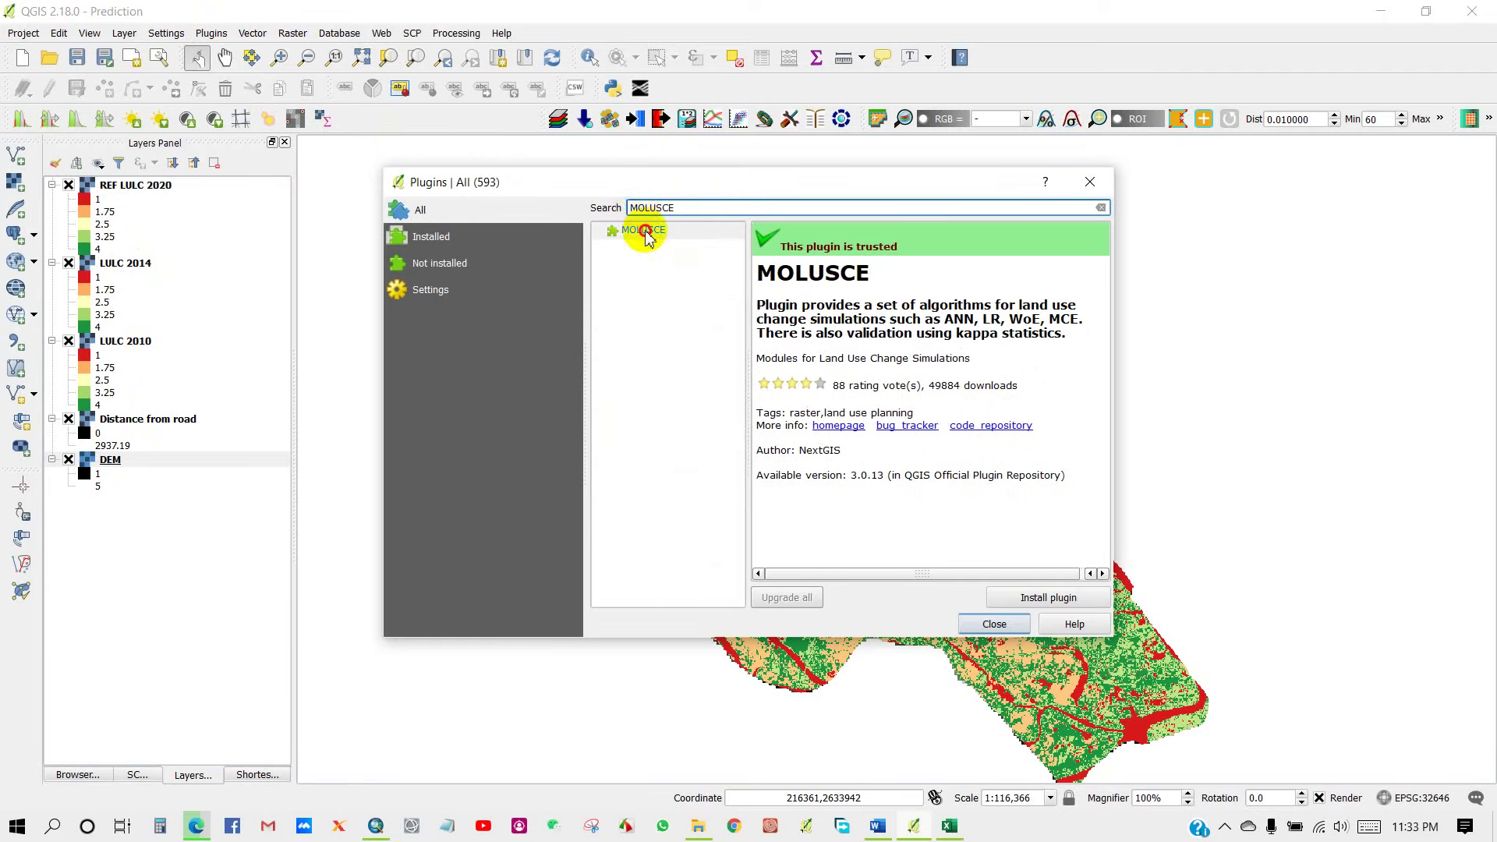
click(644, 232)
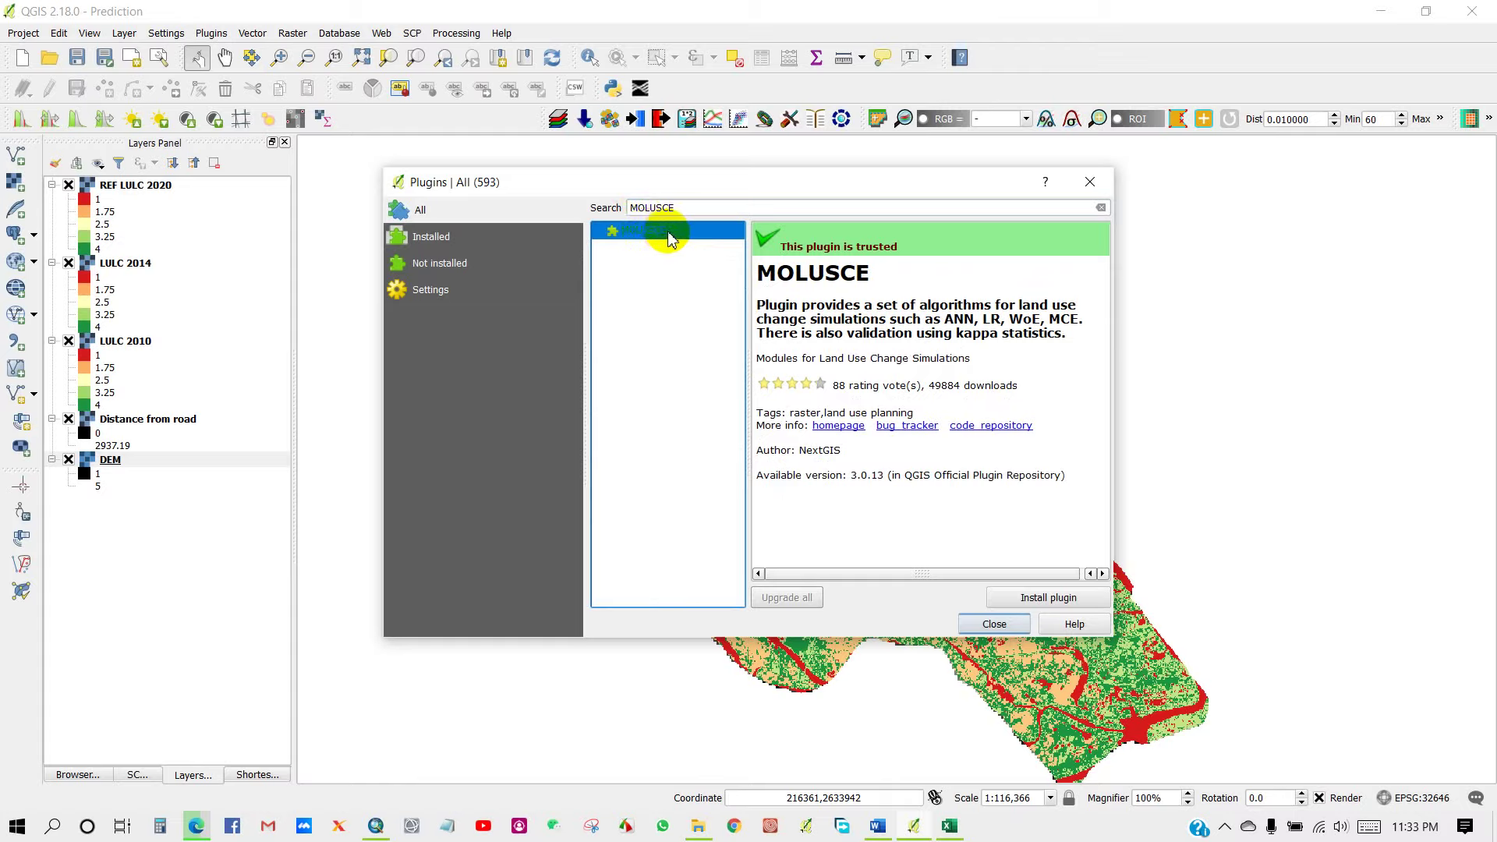
click(1035, 599)
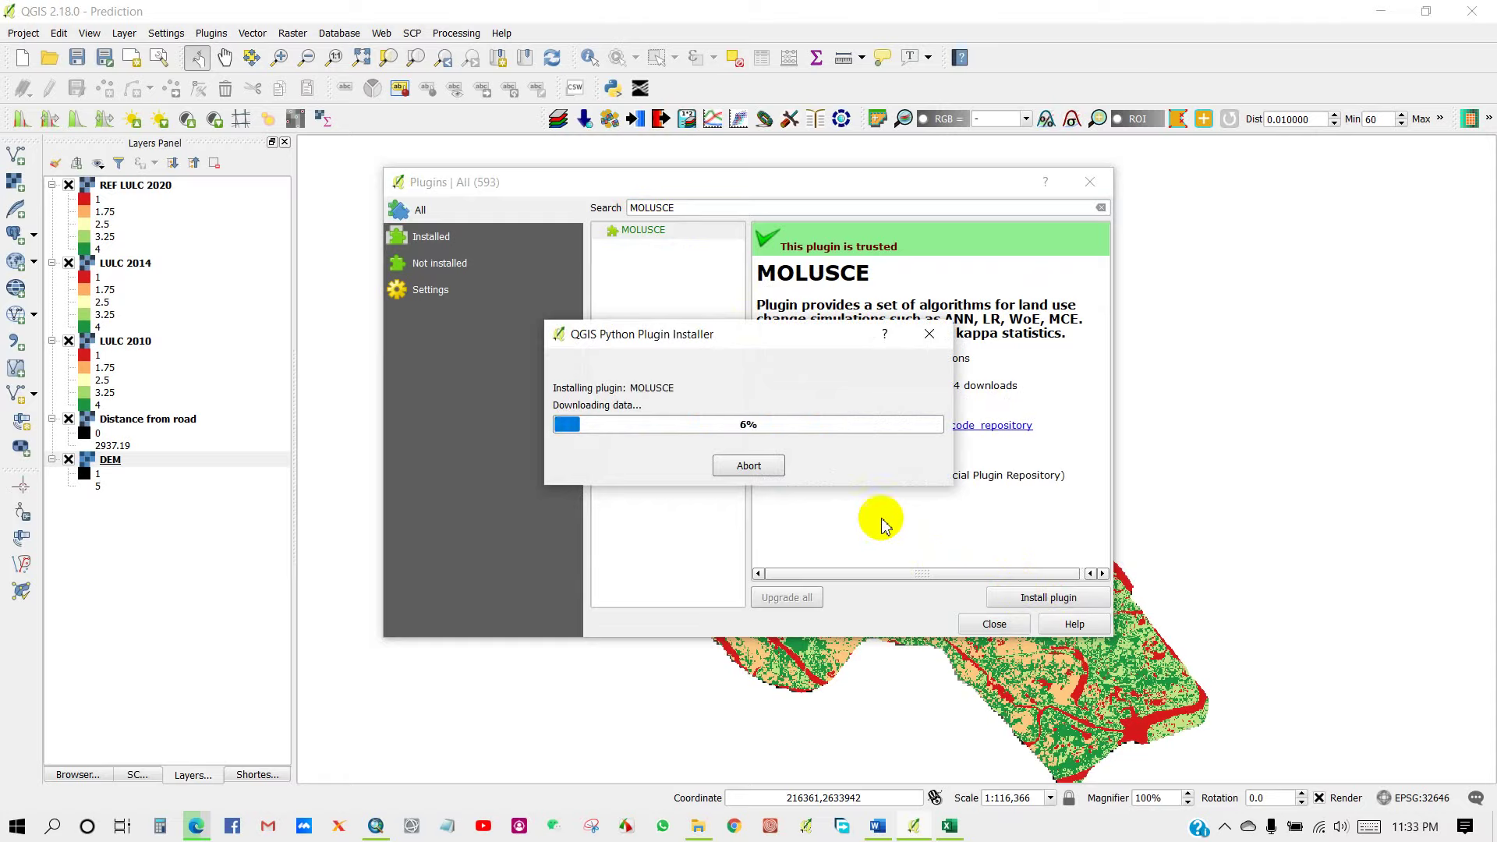
drag(754, 335, 789, 369)
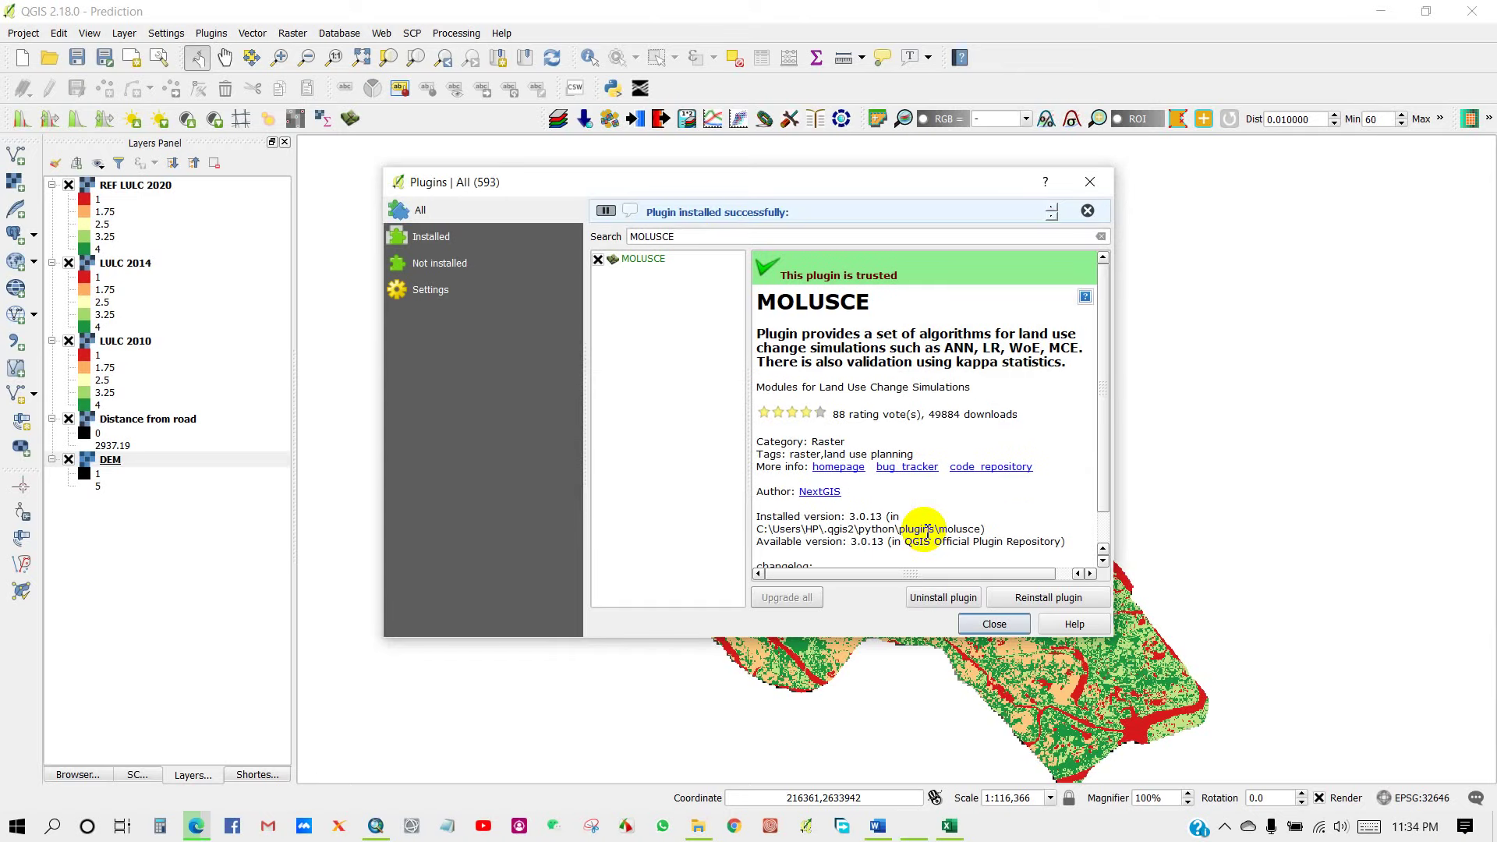
click(992, 624)
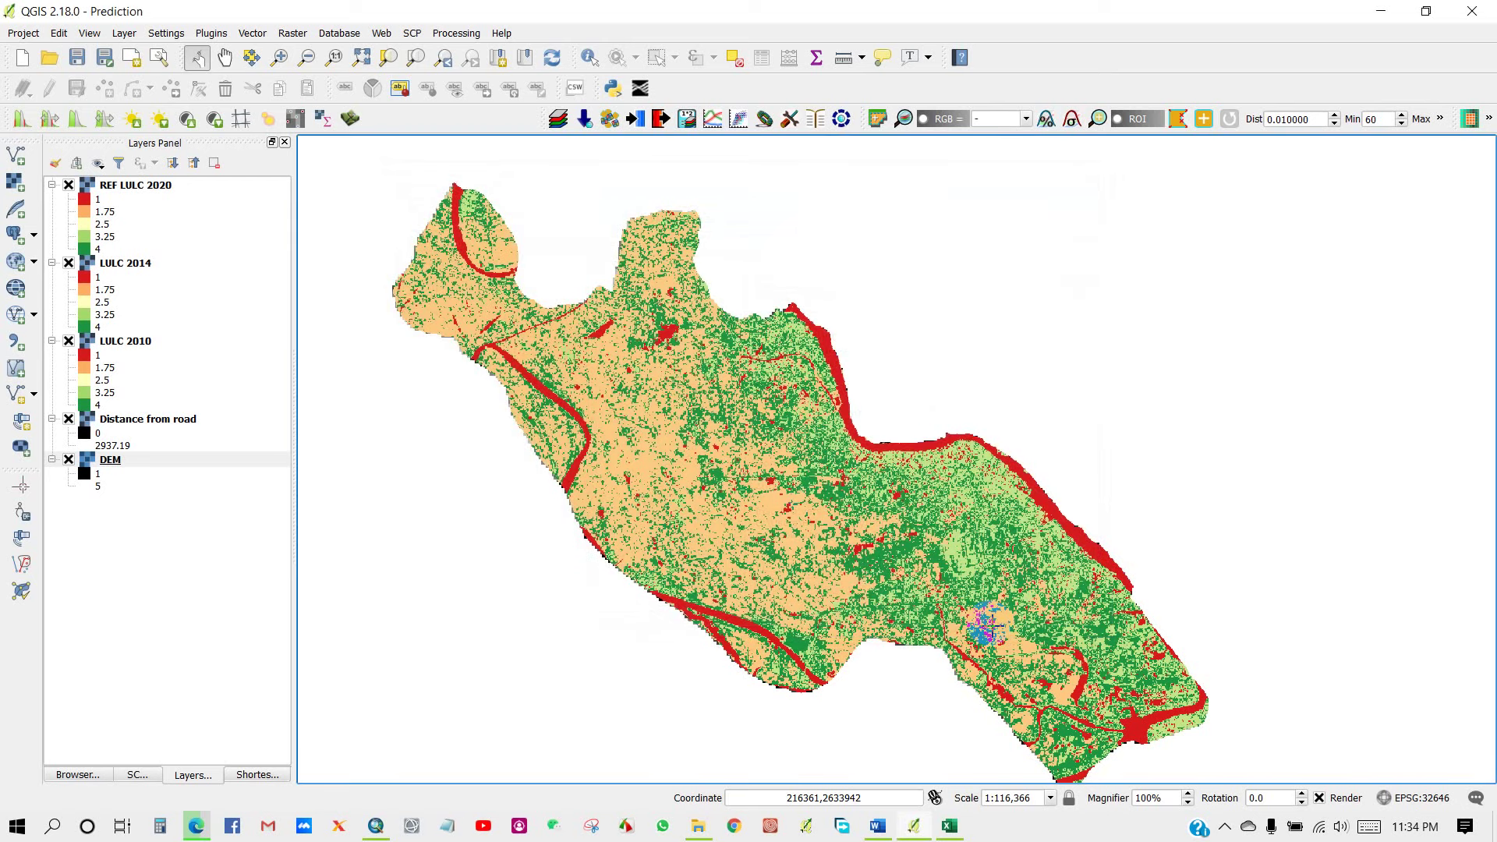
Open the MOLUSCE land use change simulation tool.
click(290, 37)
mouse_move(316, 146)
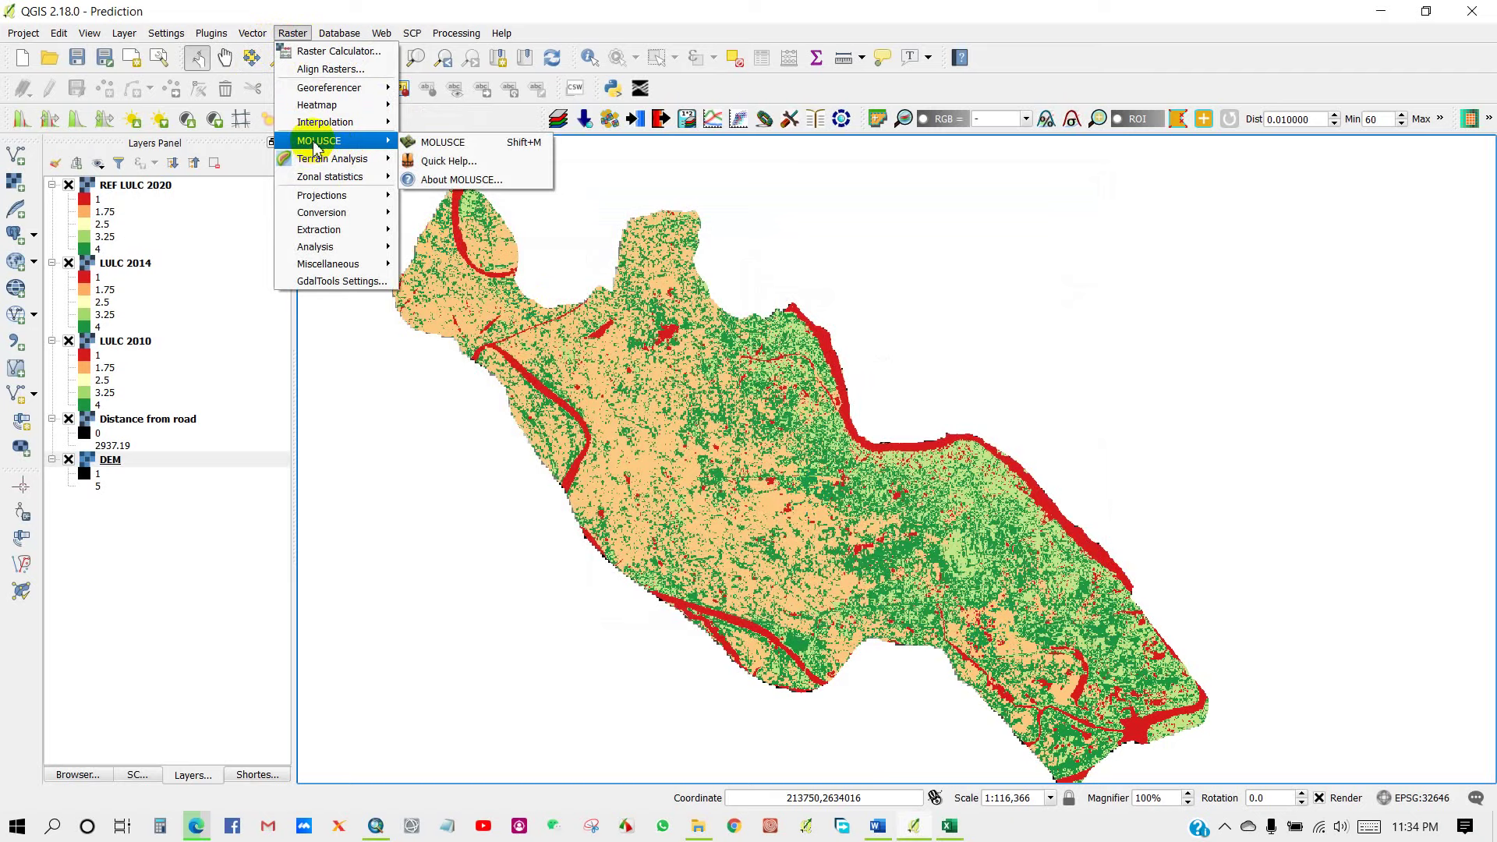
click(443, 143)
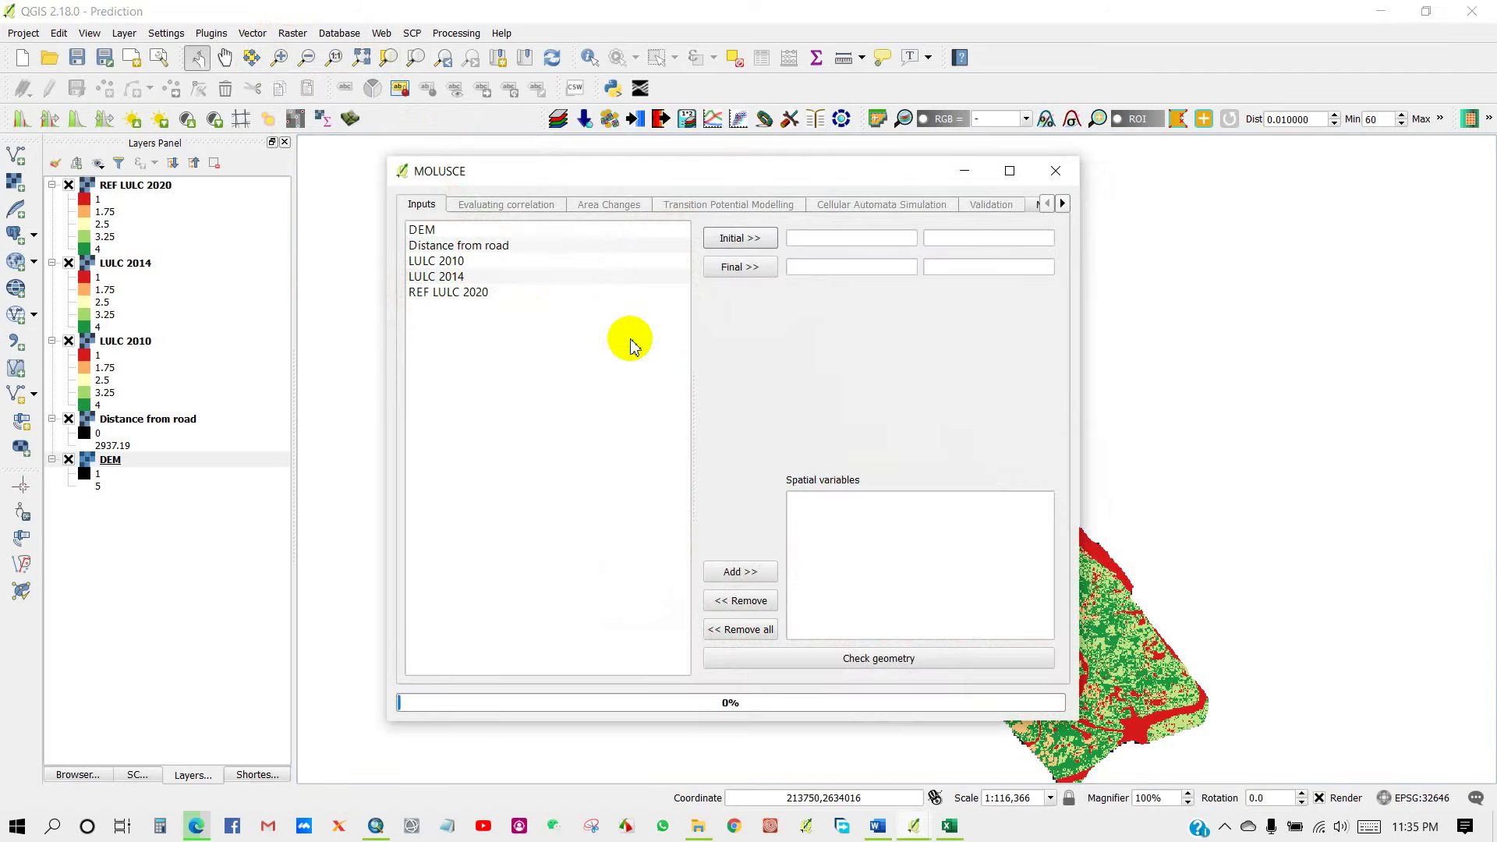
click(296, 36)
mouse_move(340, 144)
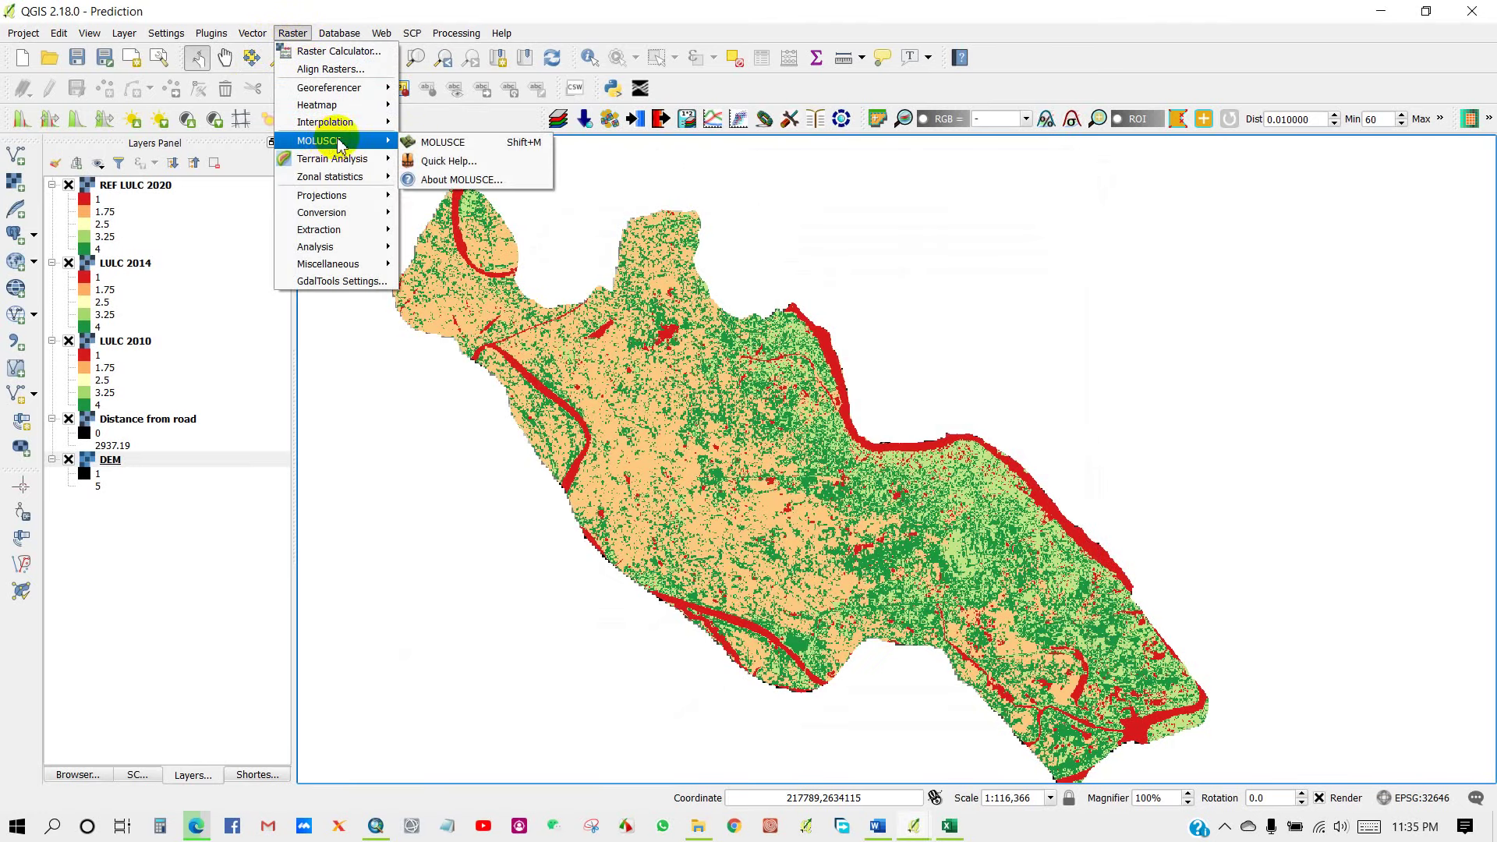
click(454, 147)
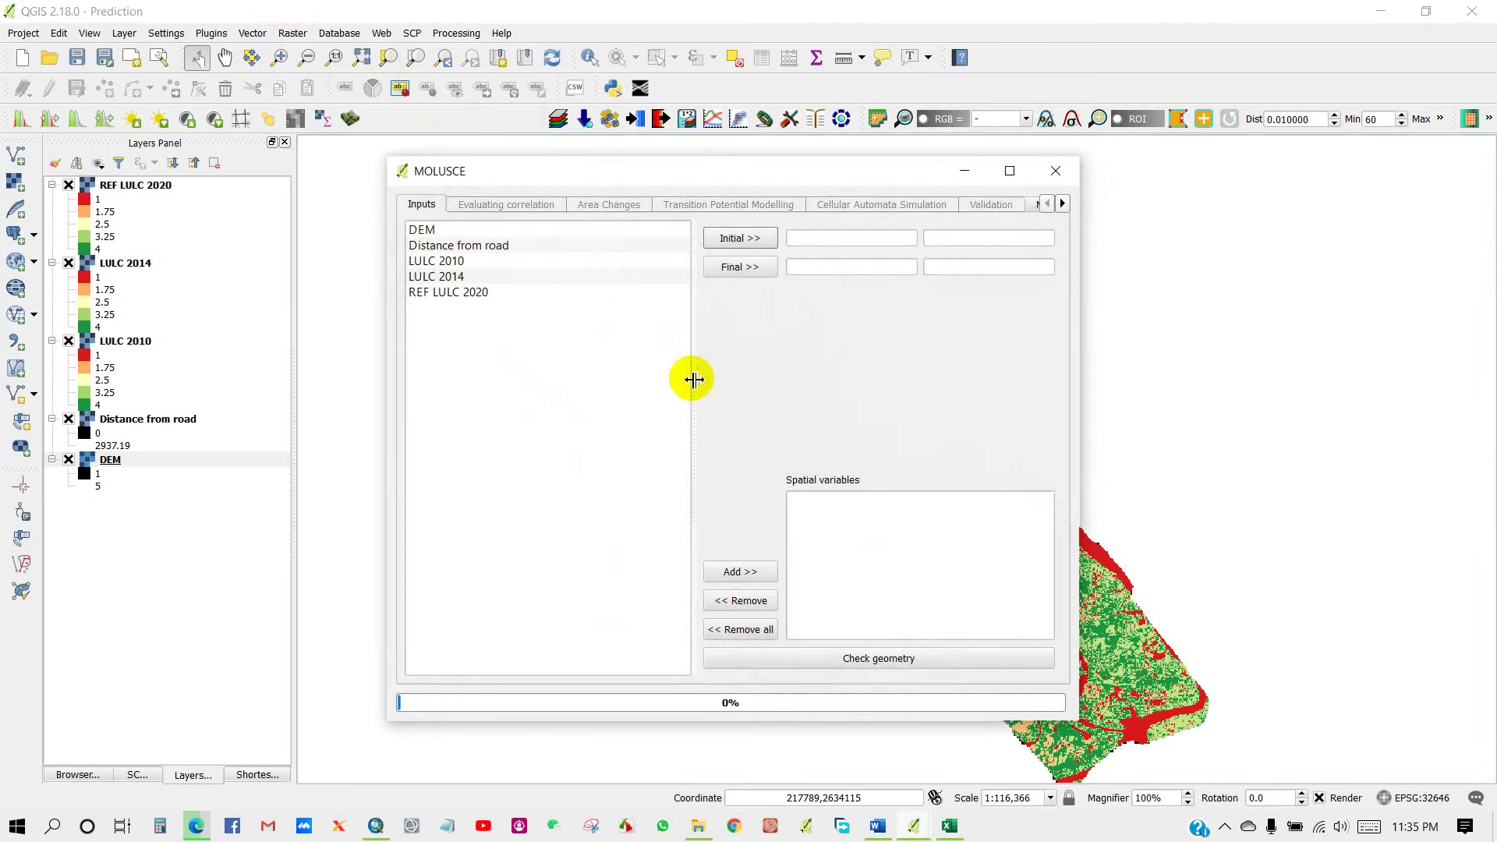
Set LULC 2010 as the initial raster and LULC 2014 as the final raster in MOLUSCE.
click(431, 263)
click(733, 240)
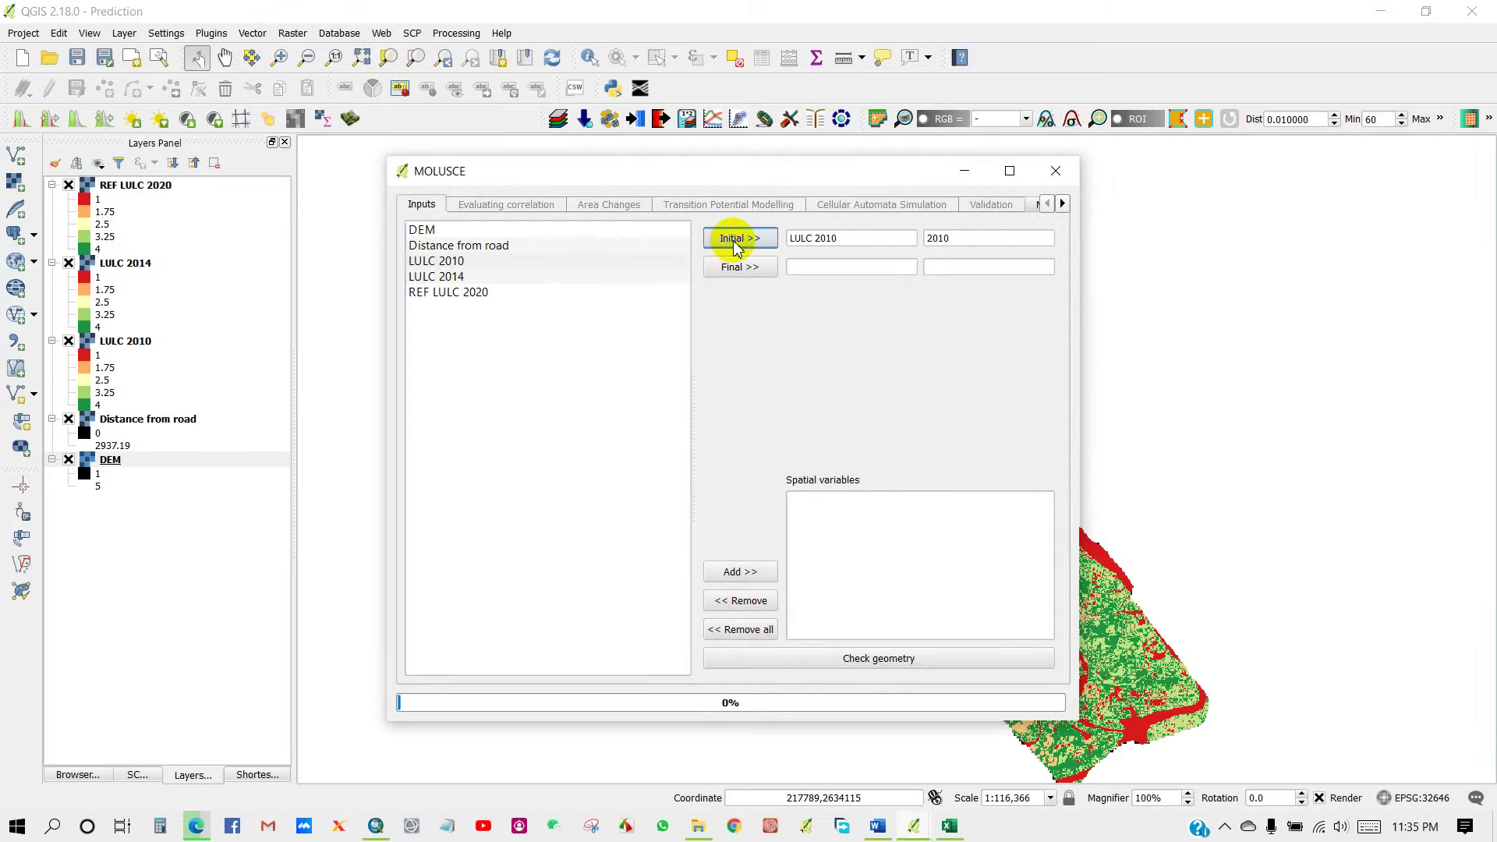
click(433, 277)
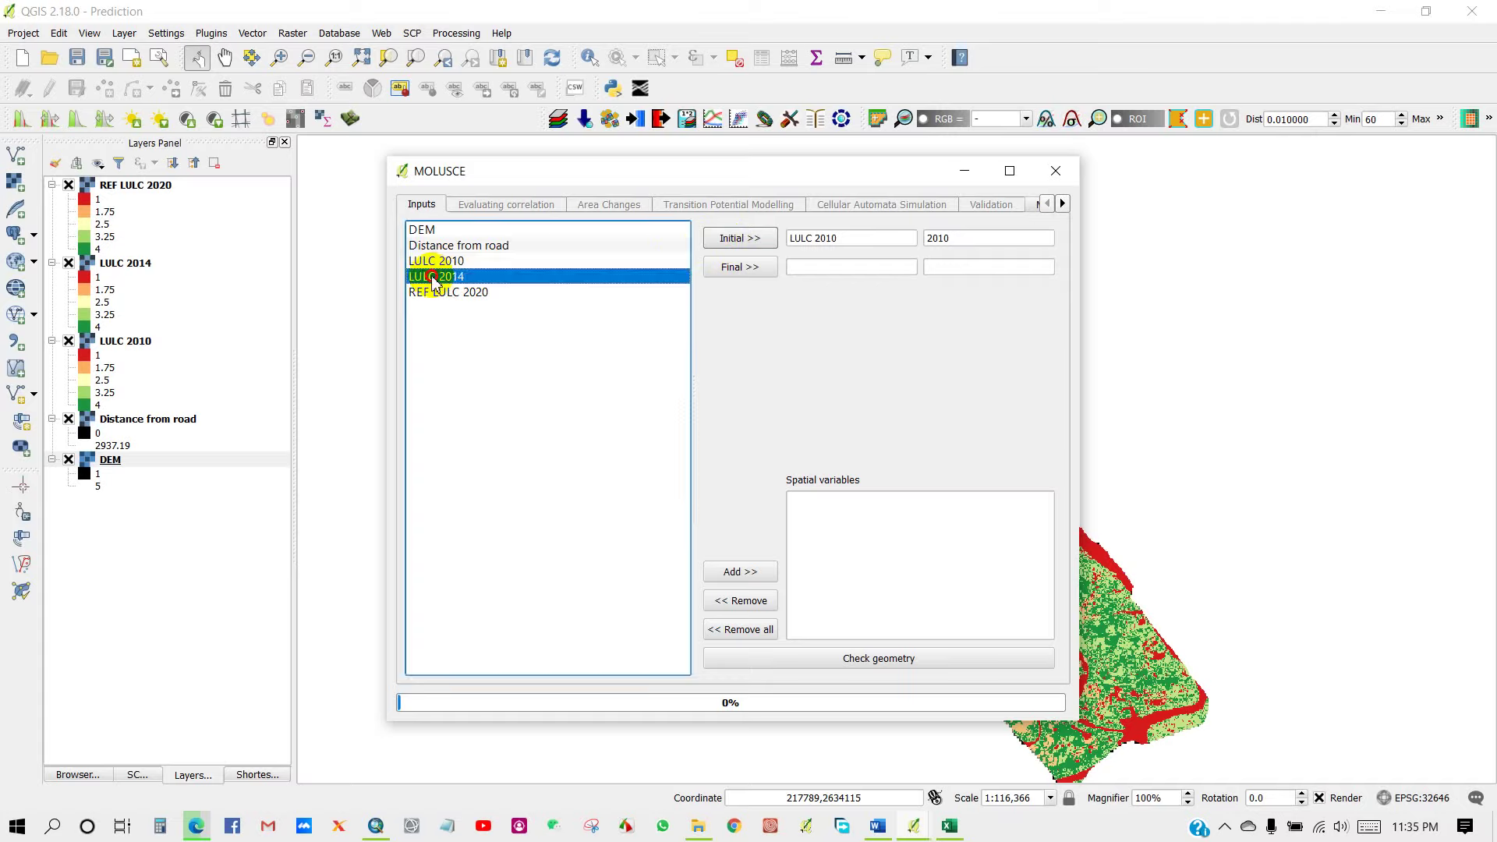
click(733, 268)
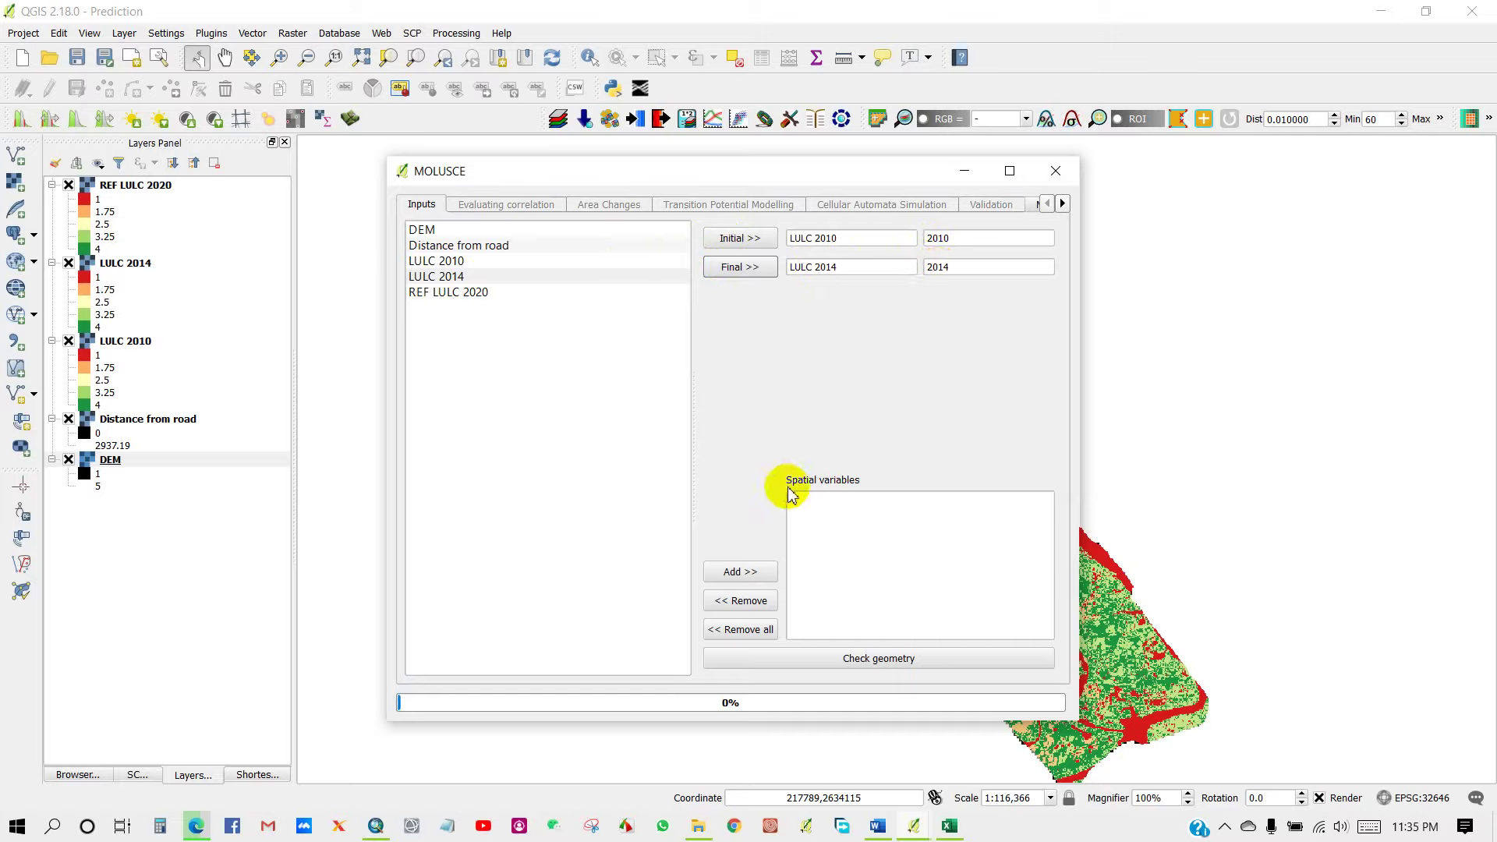
Add DEM and Distance from road as spatial variables for the simulation.
click(425, 231)
click(737, 571)
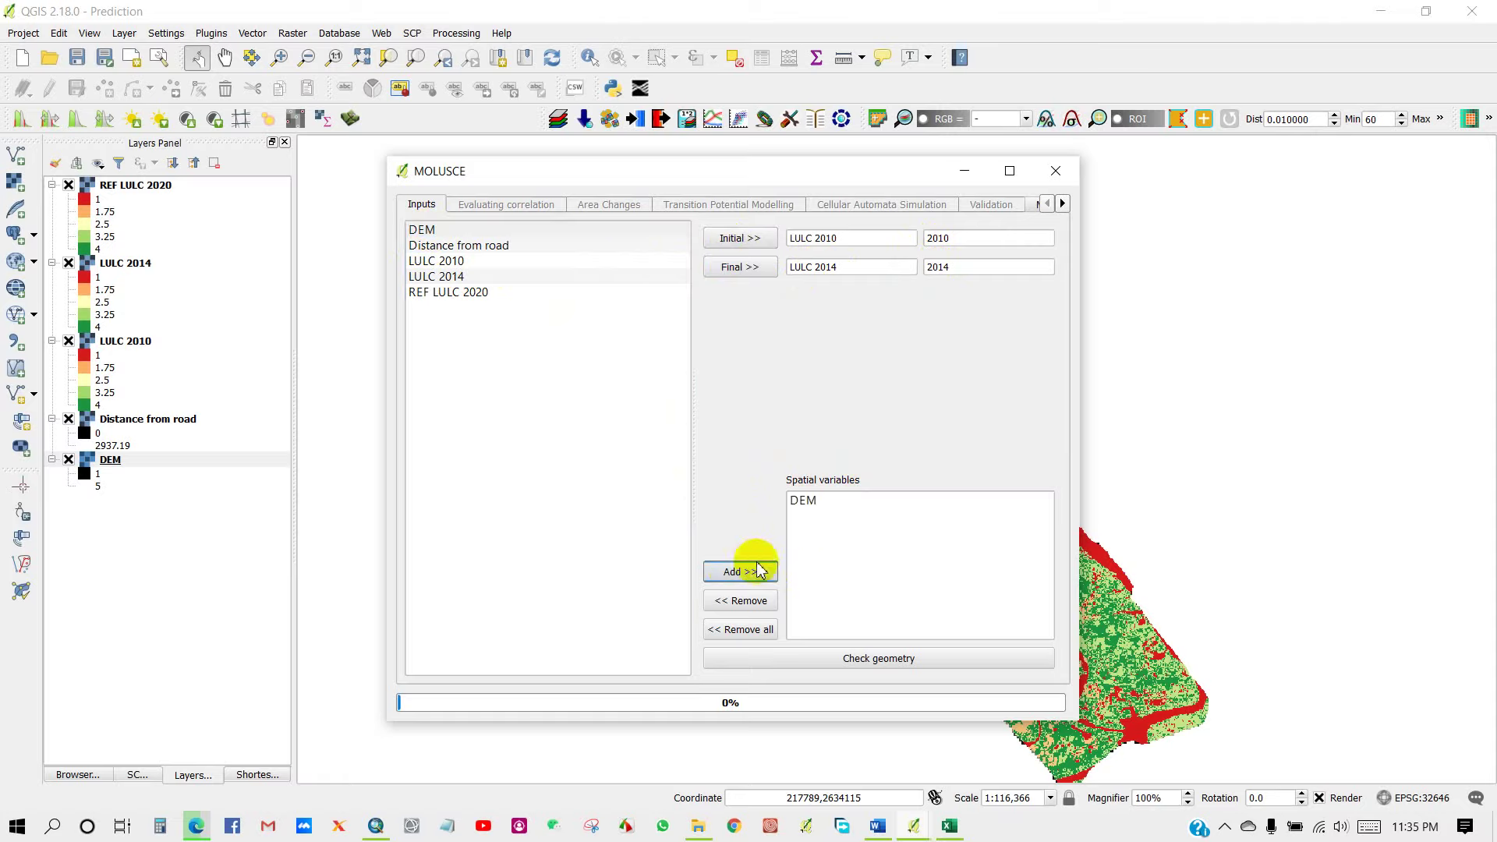
click(448, 245)
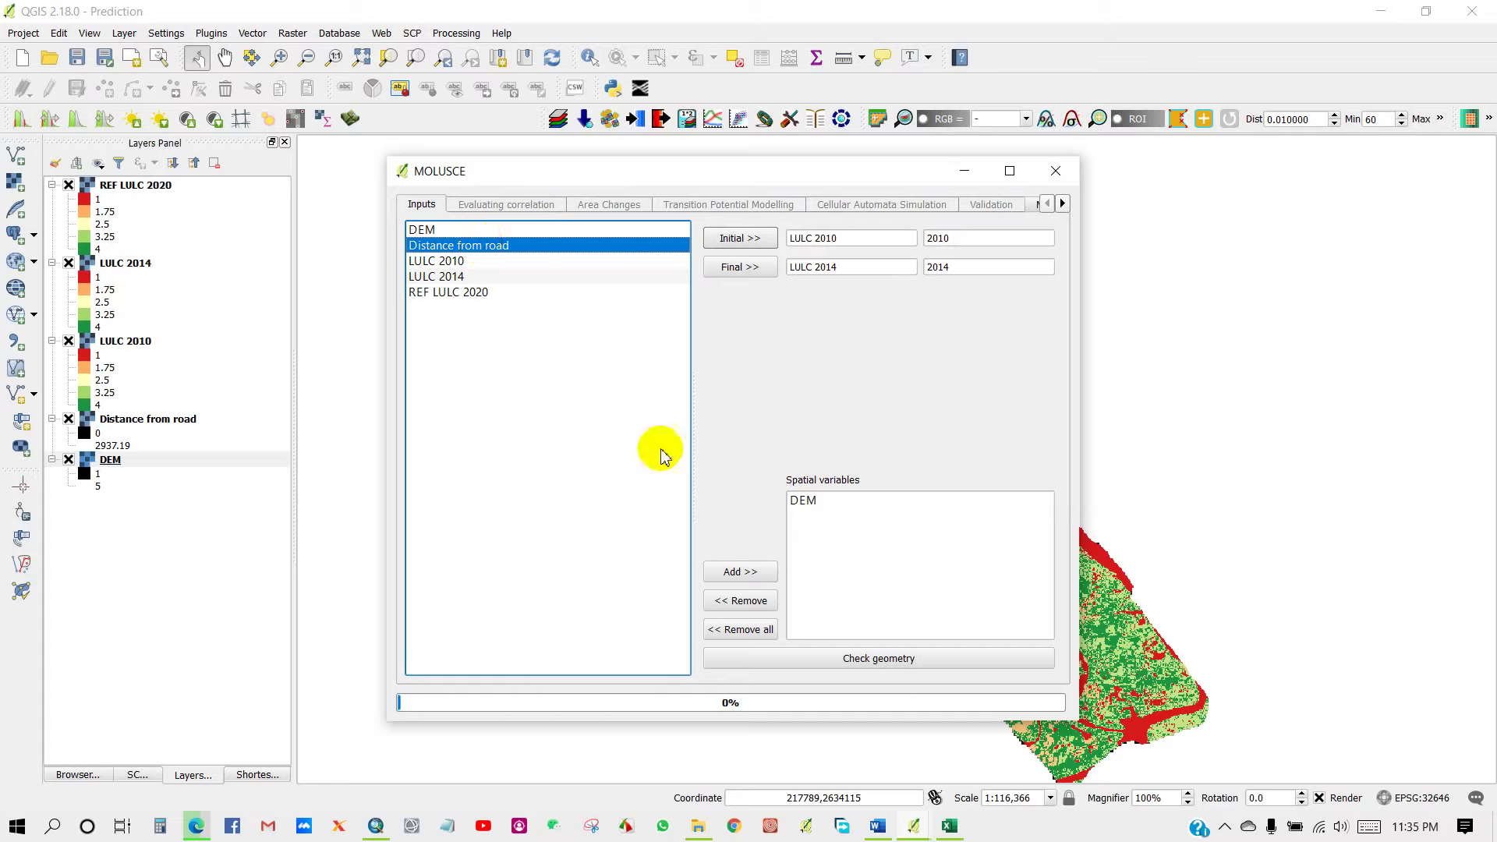
click(736, 574)
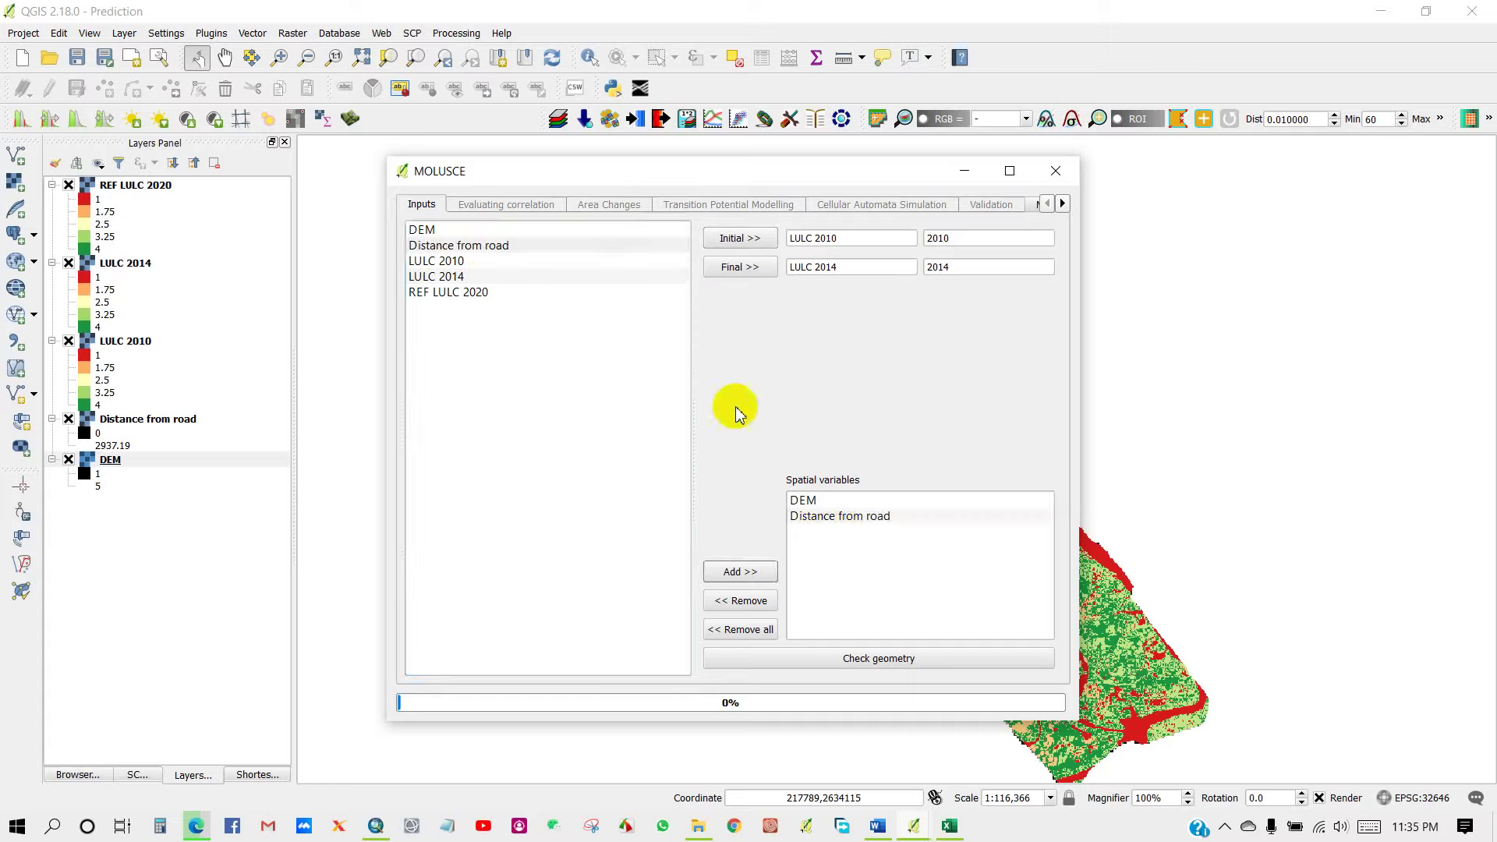
Check the geometry of the input rasters and bring up the correlation evaluation settings.
click(889, 662)
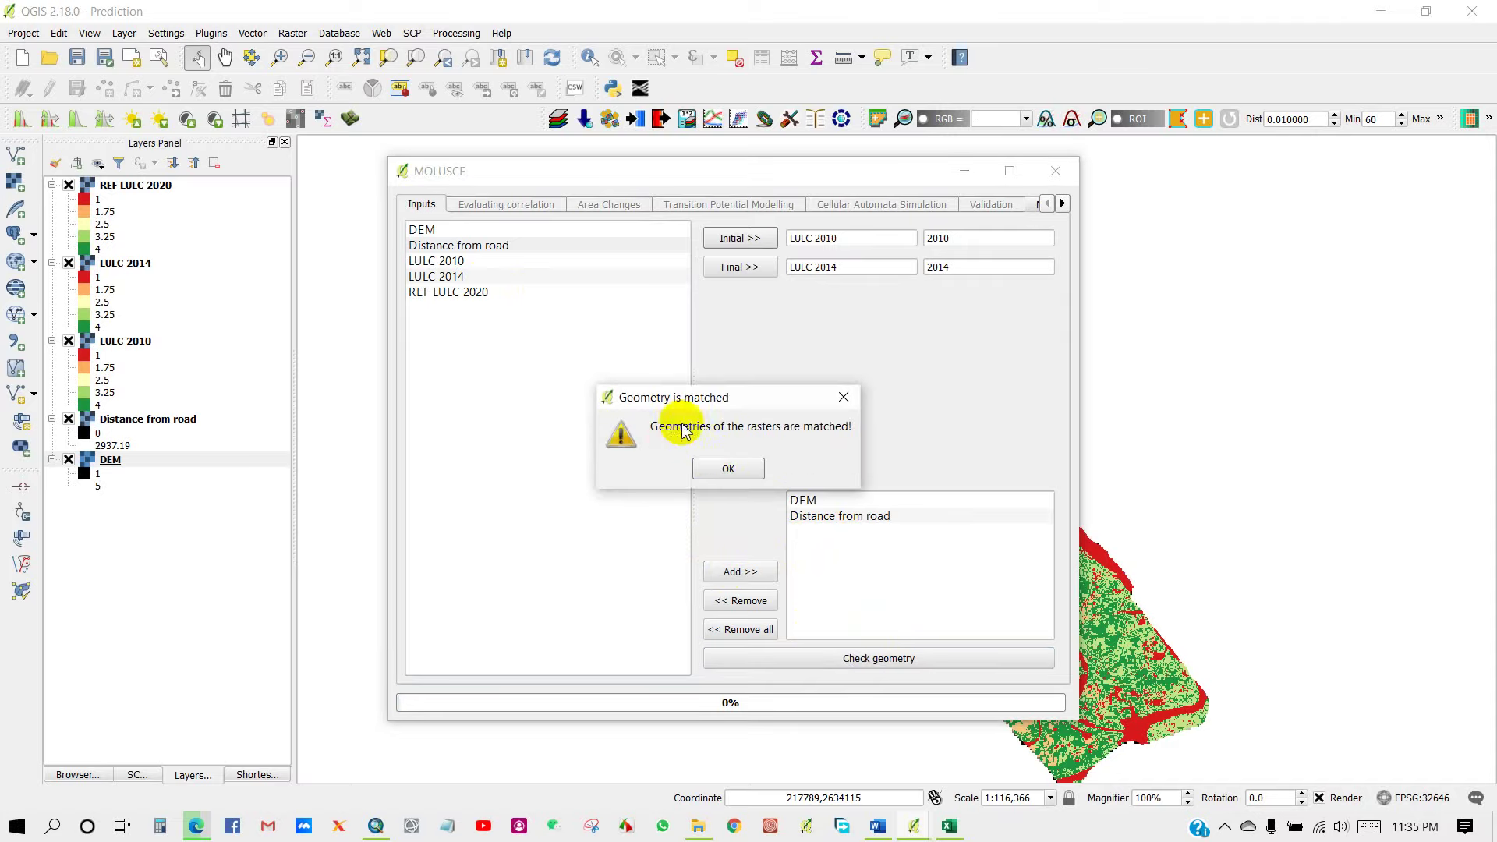
click(729, 468)
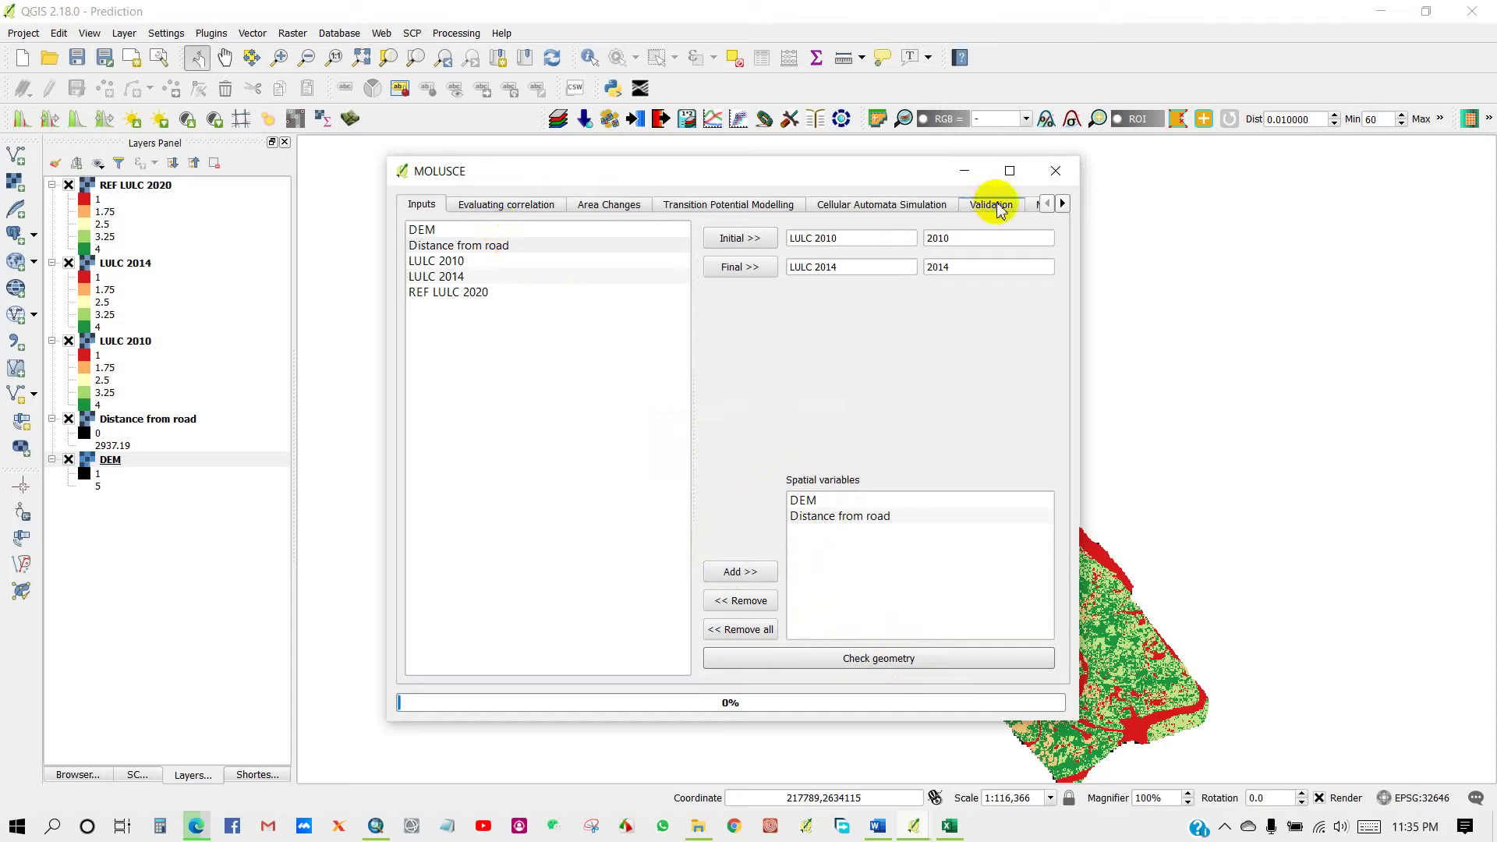
click(507, 206)
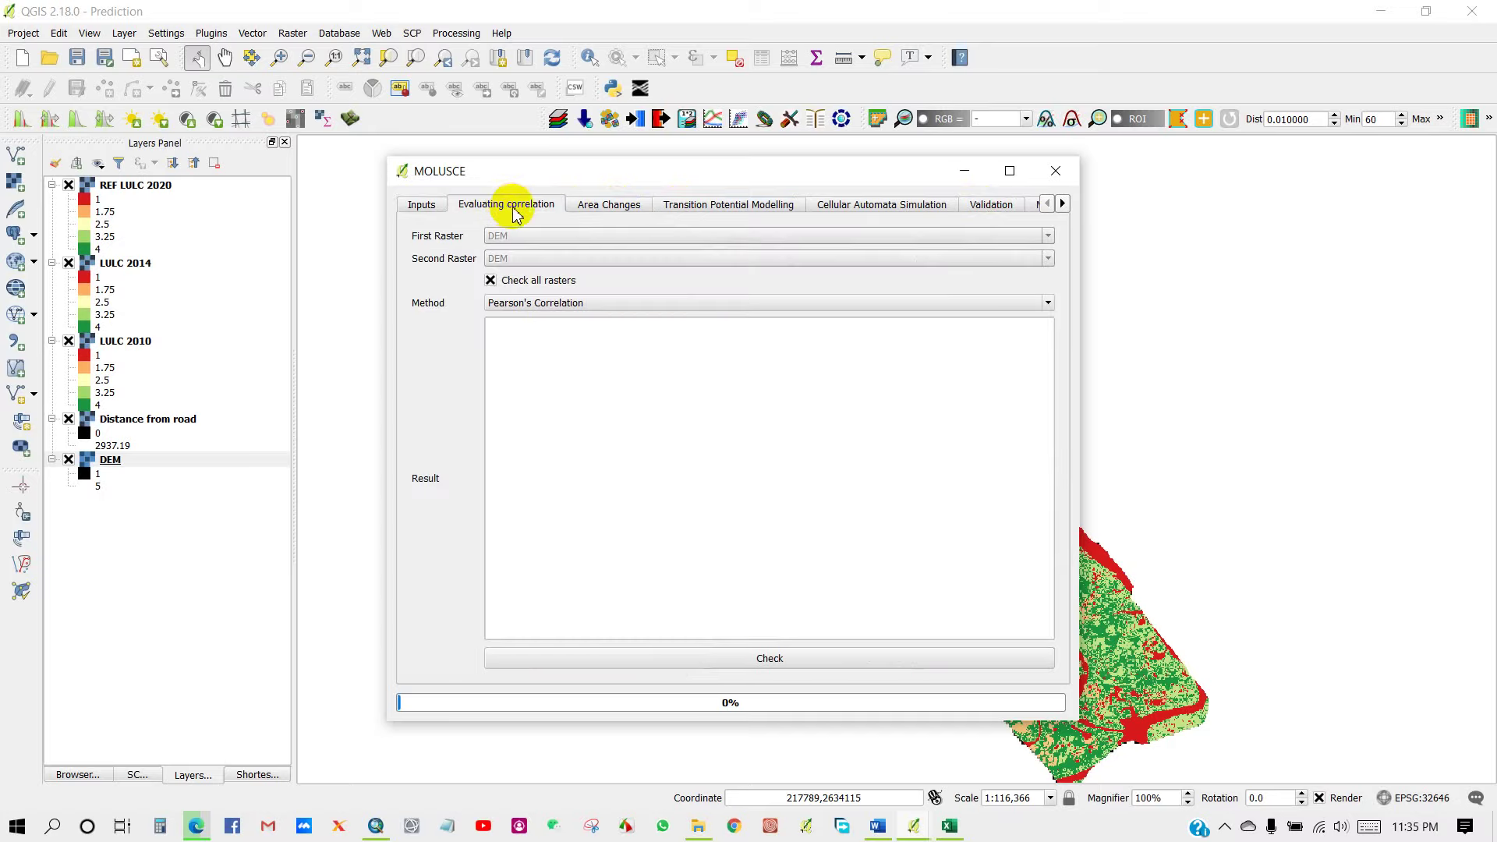
Evaluate the correlation between all spatial variable rasters using Pearson's Correlation.
click(536, 304)
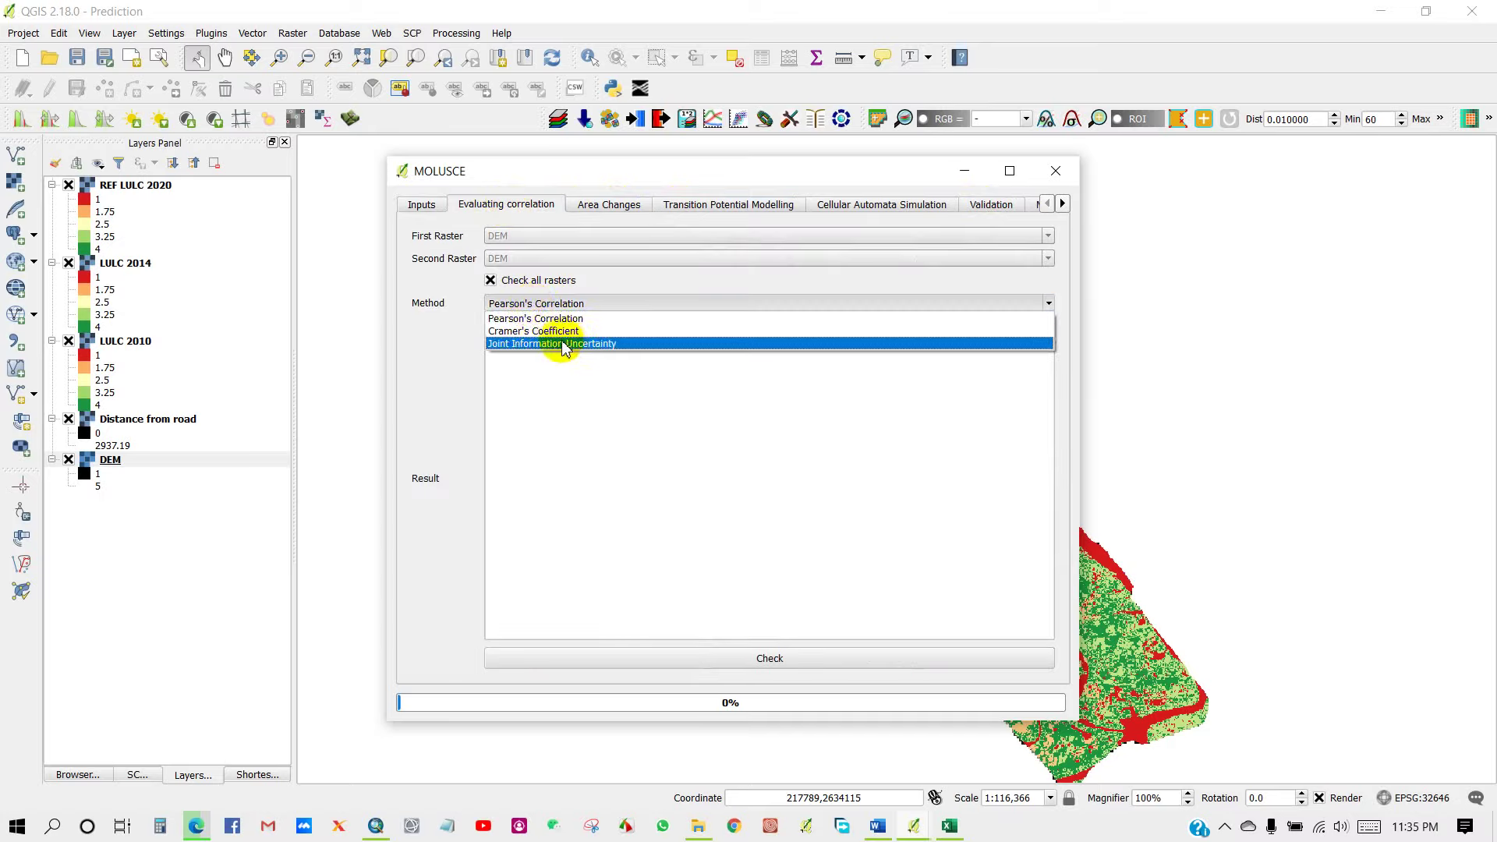
click(530, 319)
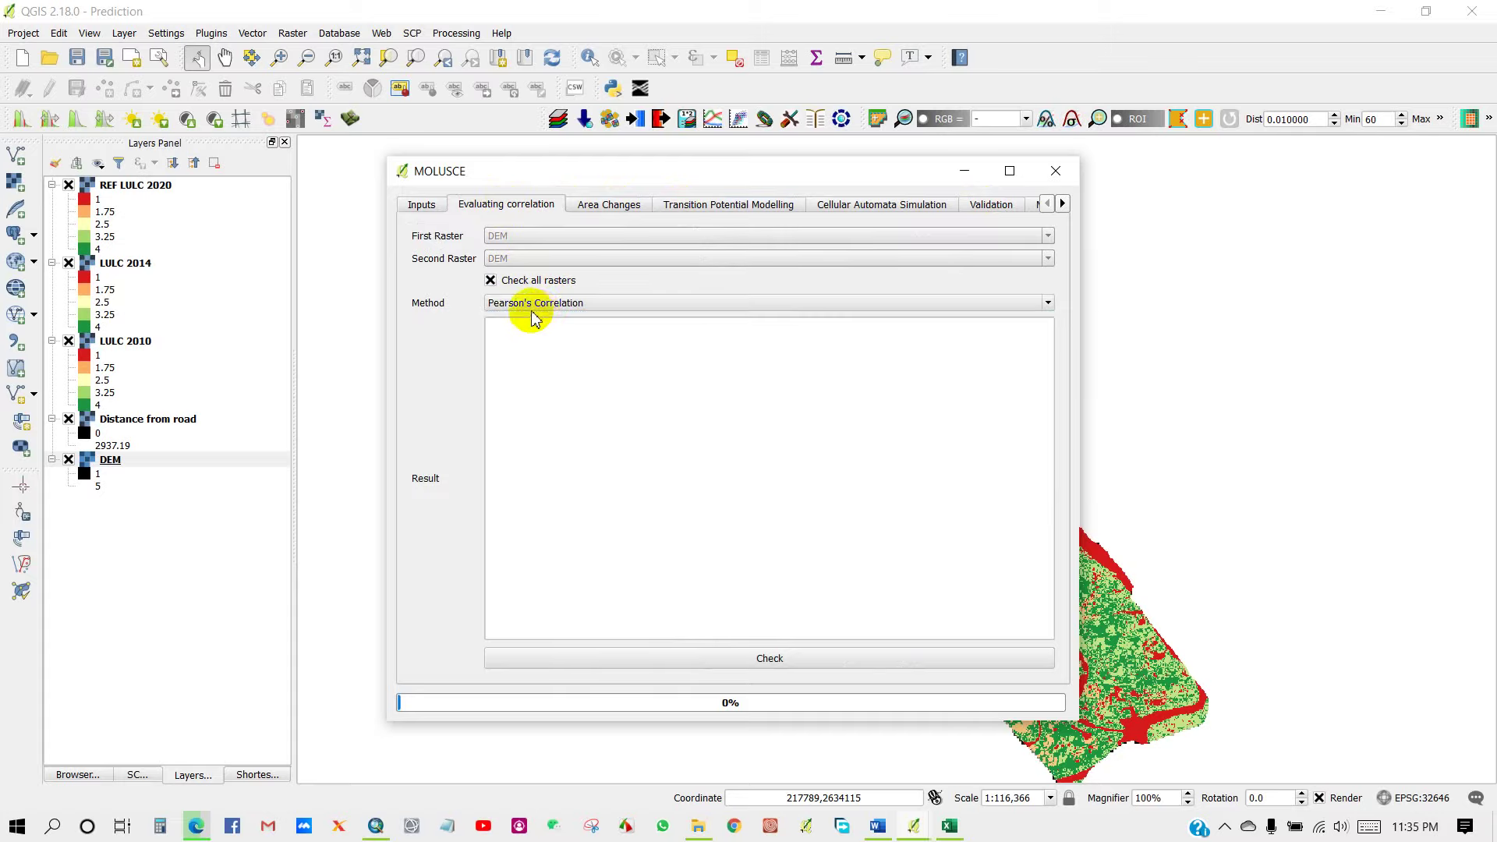
click(767, 660)
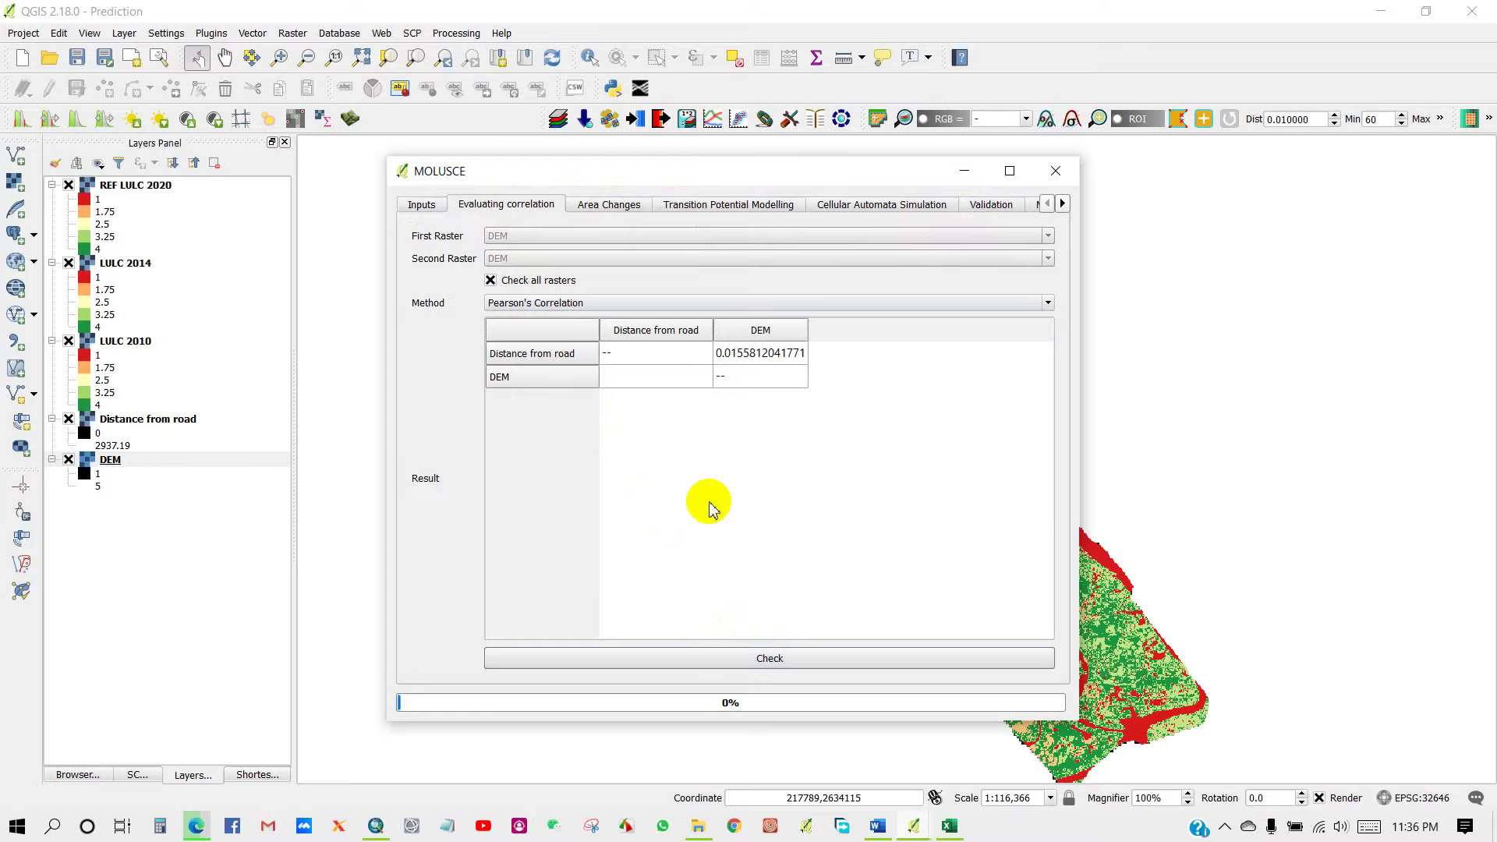
Generate the area change tables for 2010 and 2014 and examine all columns of the class statistics.
click(607, 206)
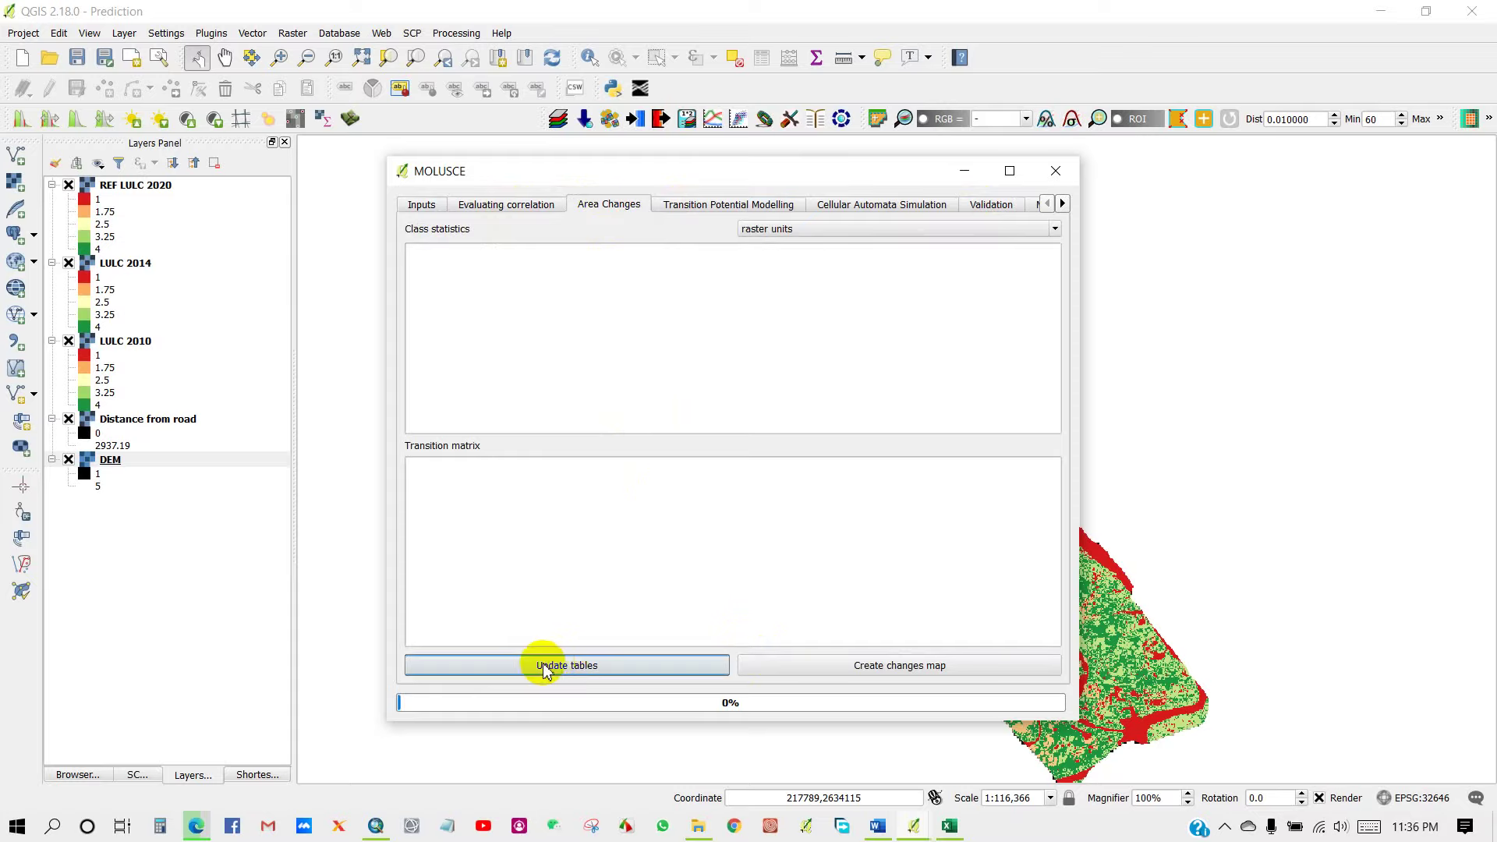
click(570, 669)
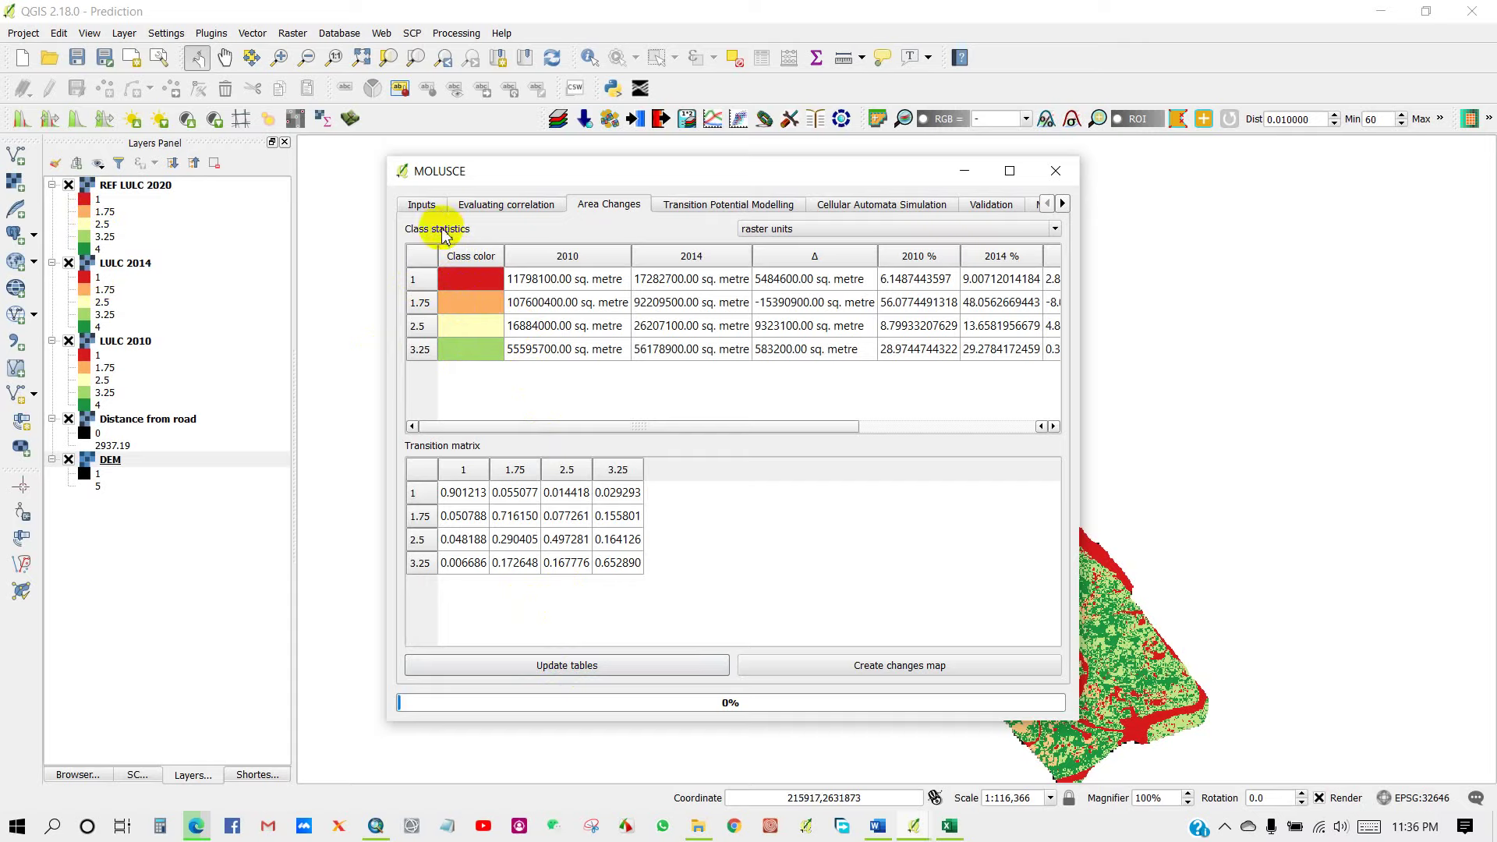
drag(538, 426, 608, 412)
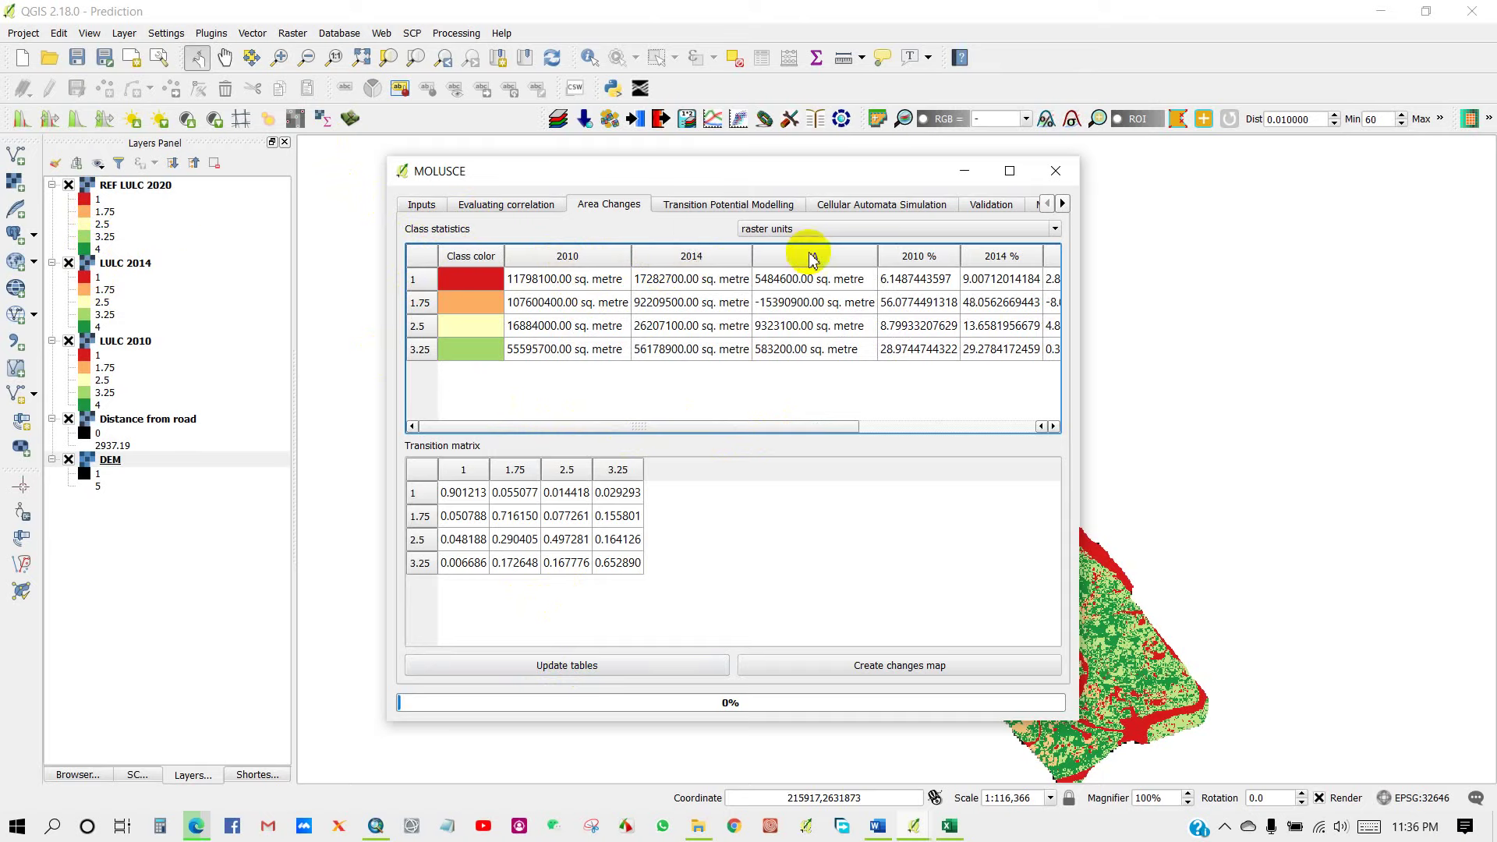
click(889, 425)
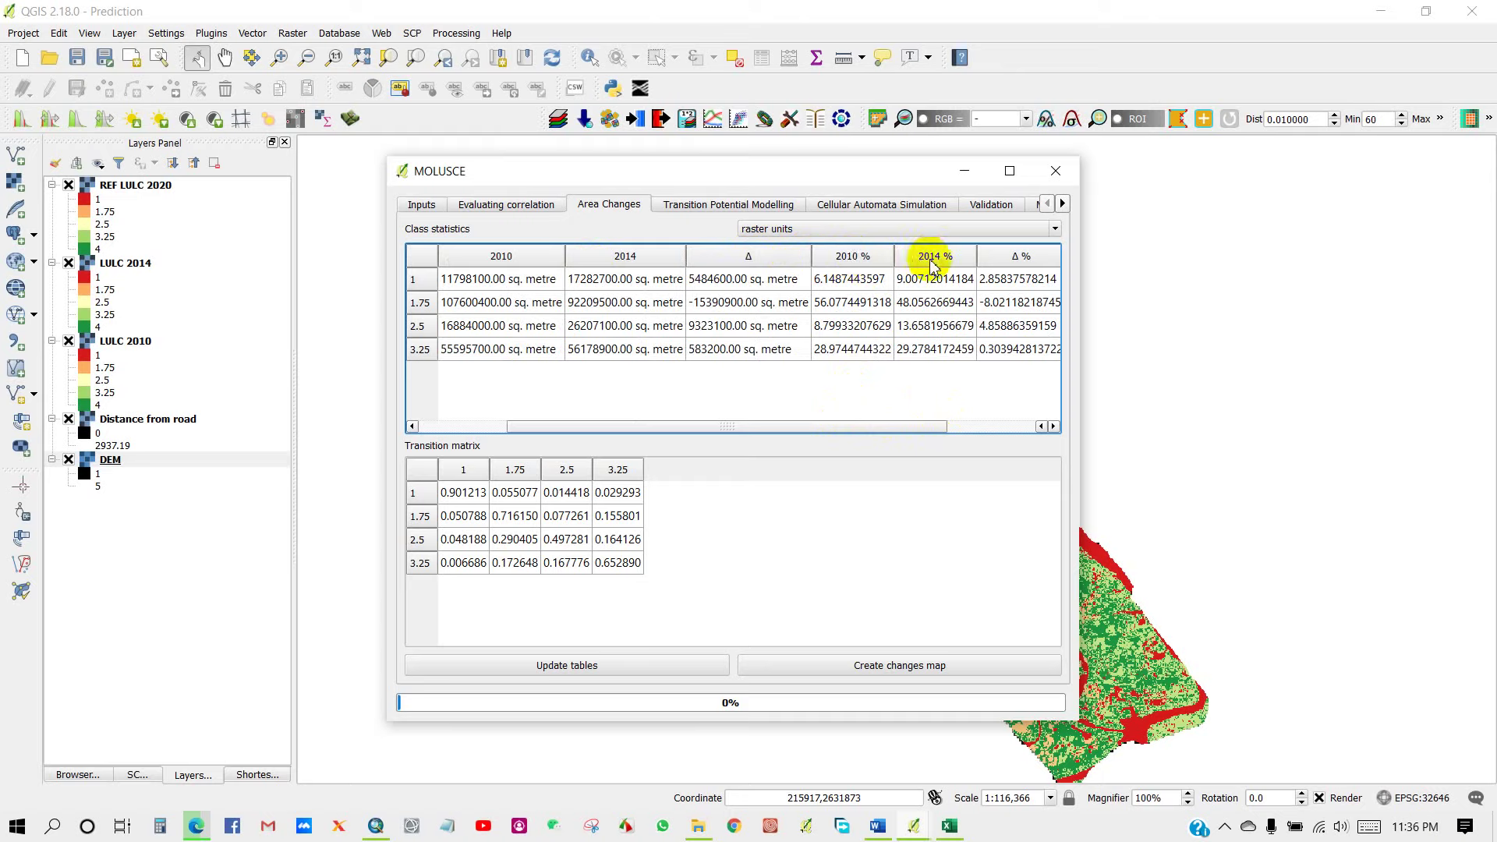
drag(729, 425, 886, 425)
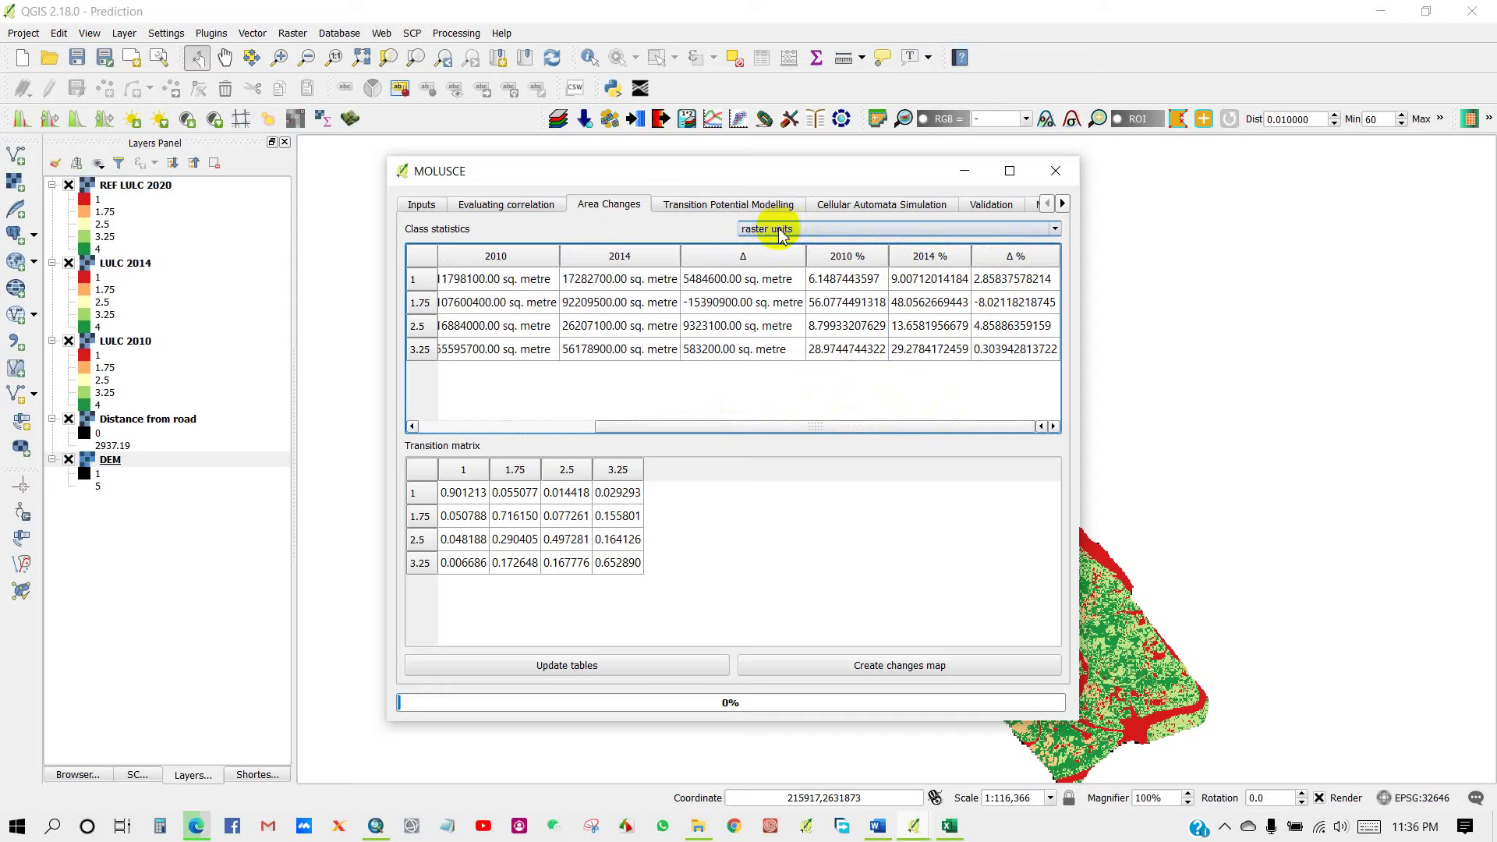
Show the class statistics in sq. km. and finally set their area unit to ha.
click(855, 228)
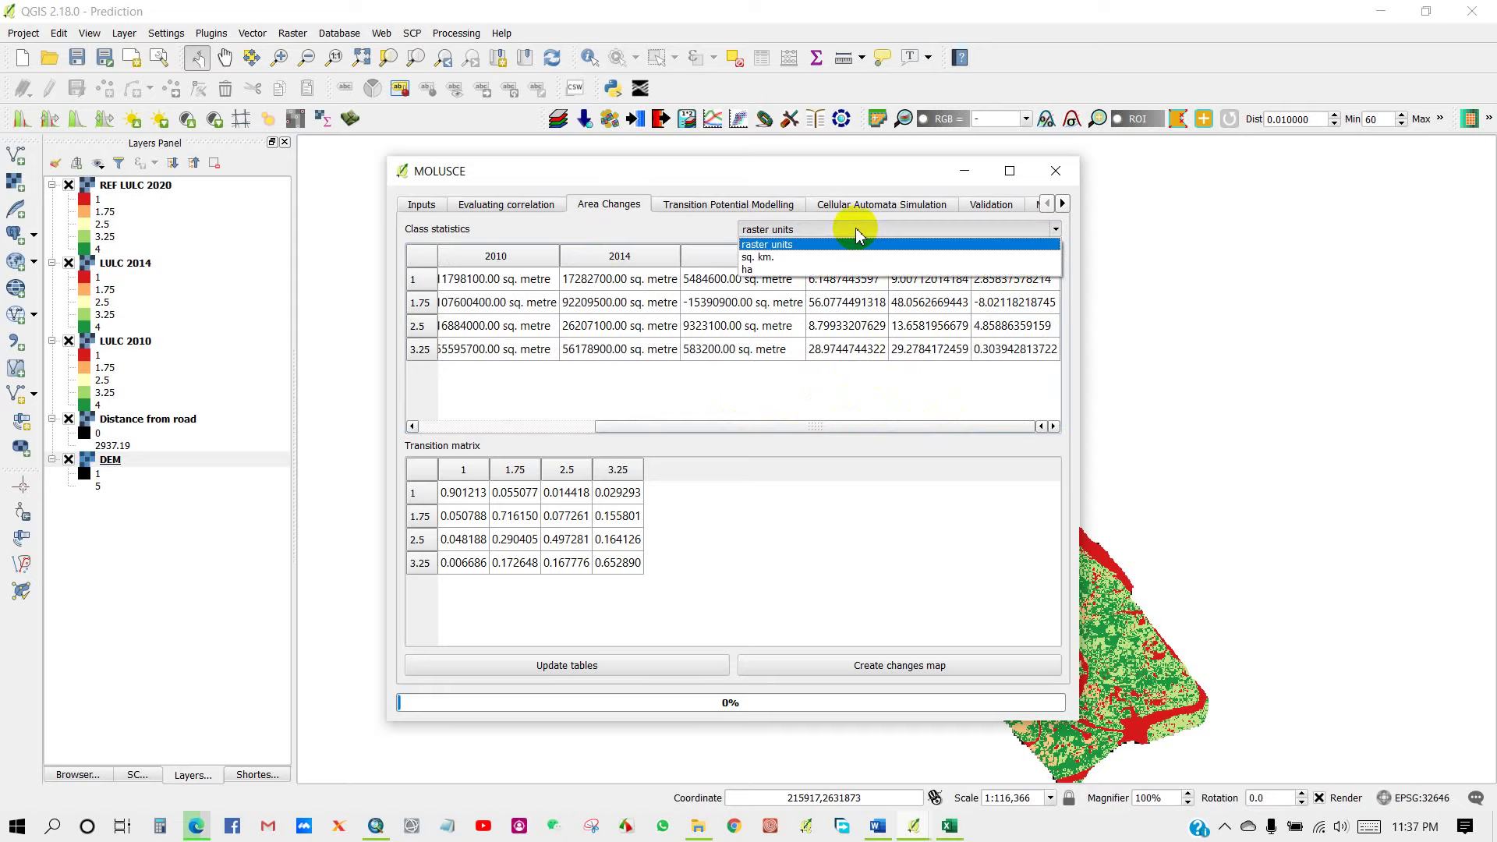
click(771, 259)
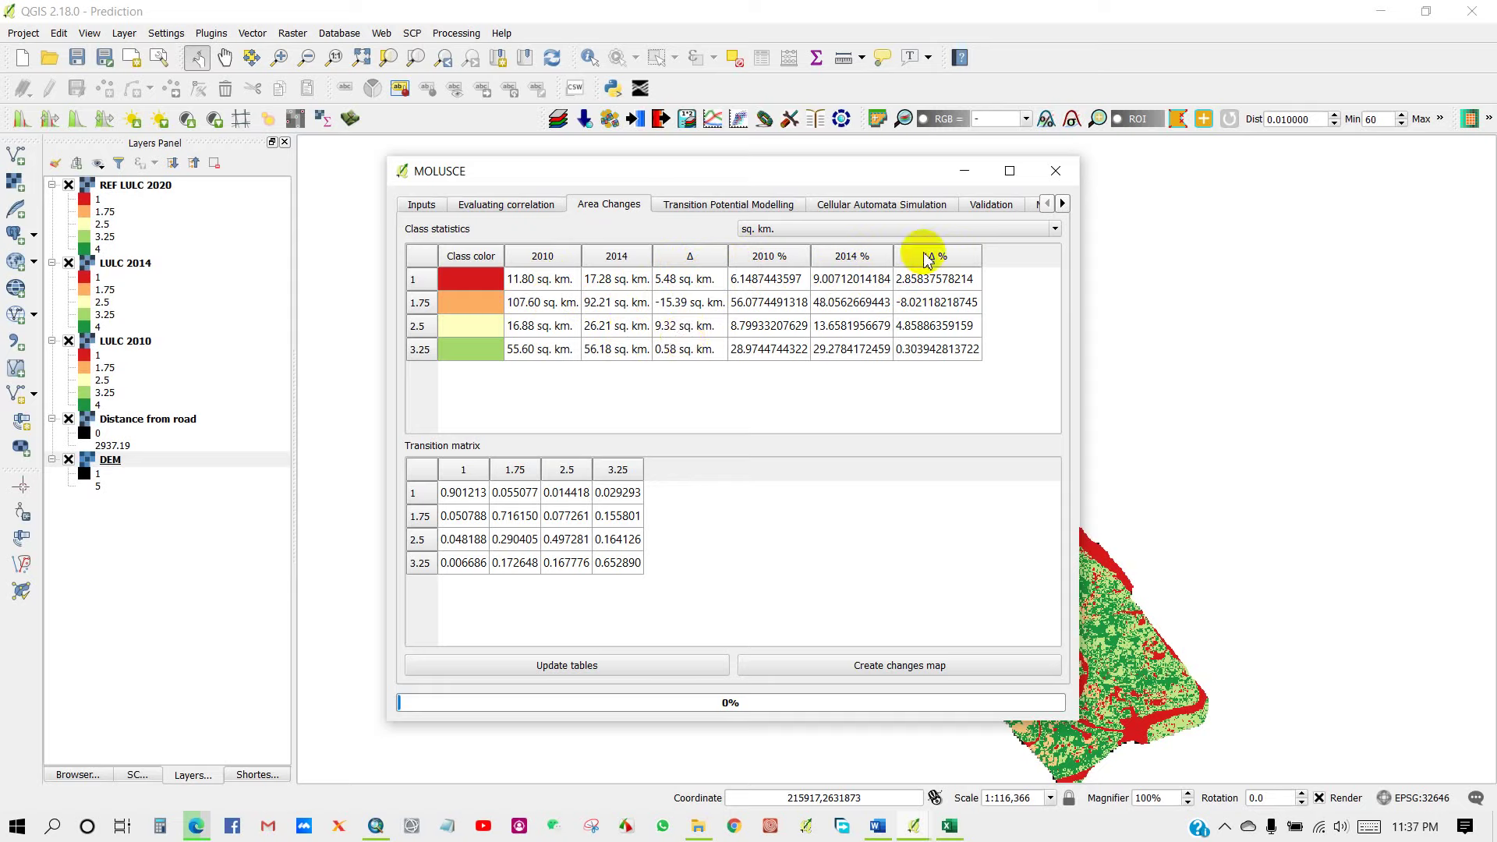
click(931, 229)
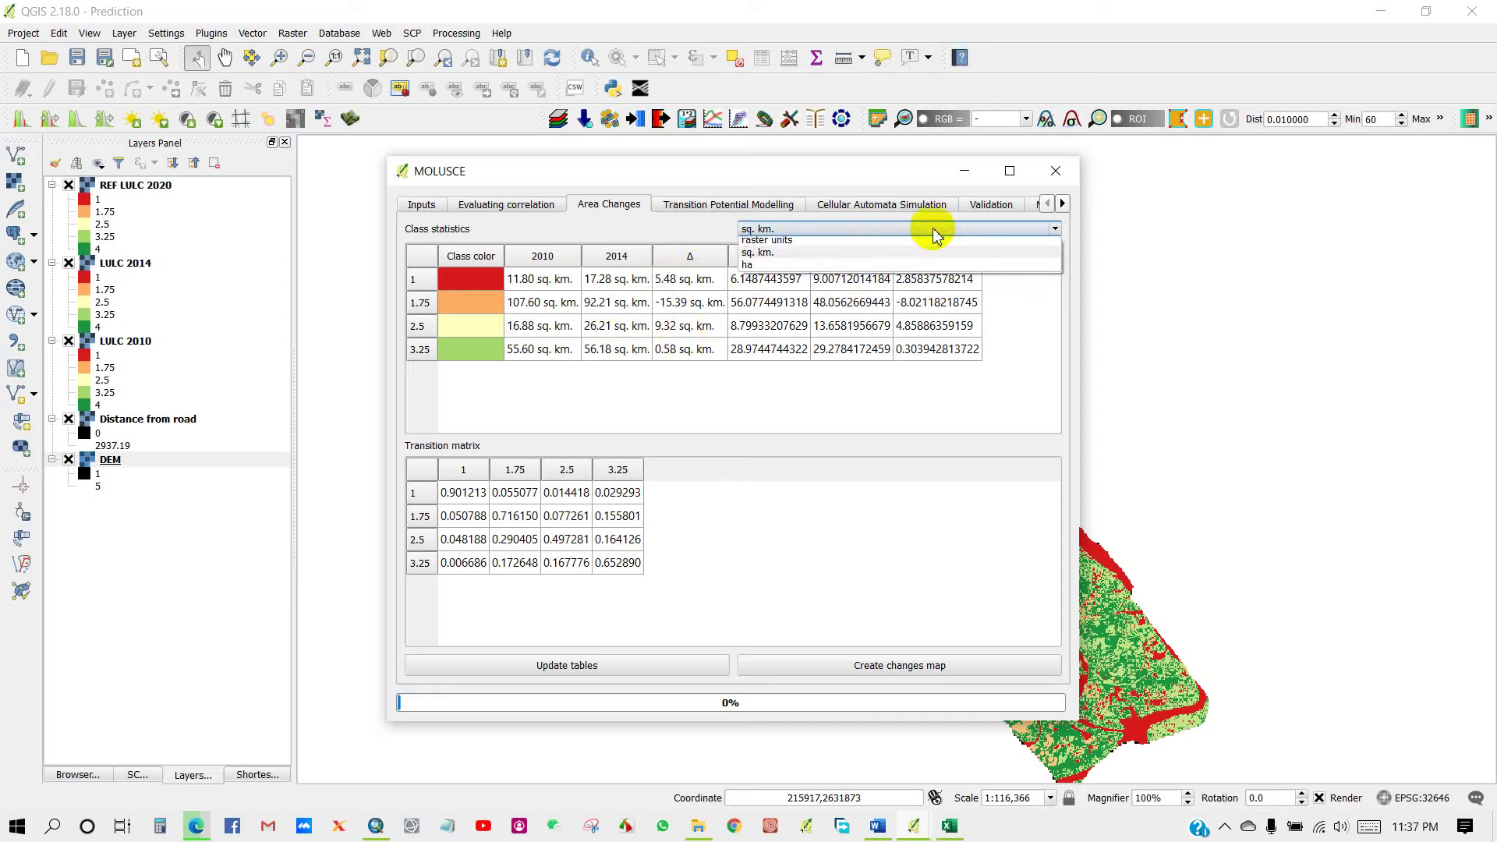
click(750, 270)
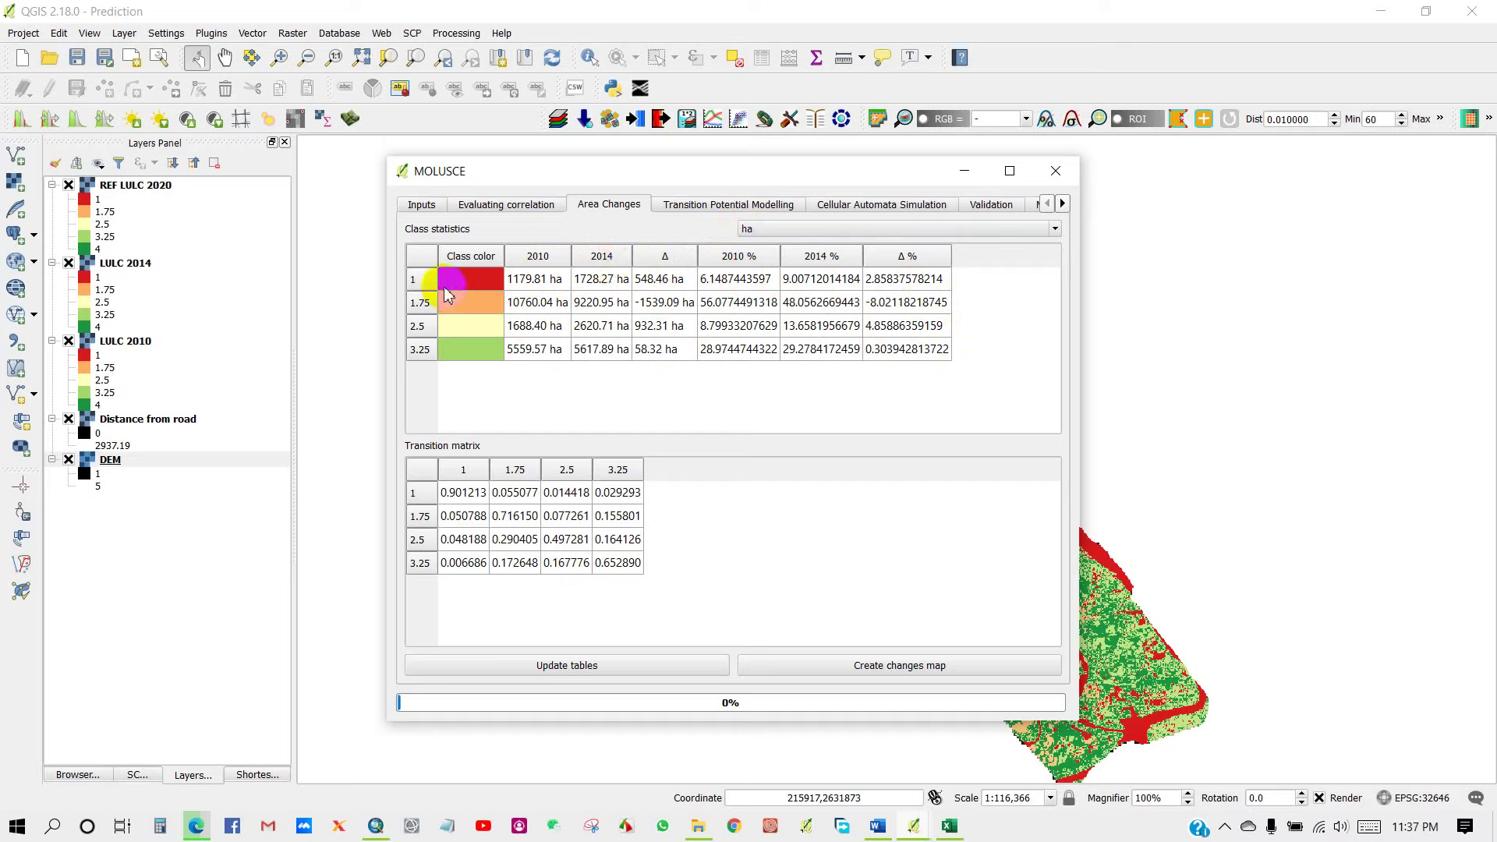
Select the class statistics and transition matrix values, visiting cell A1 of the blank Excel sheet in between.
click(439, 256)
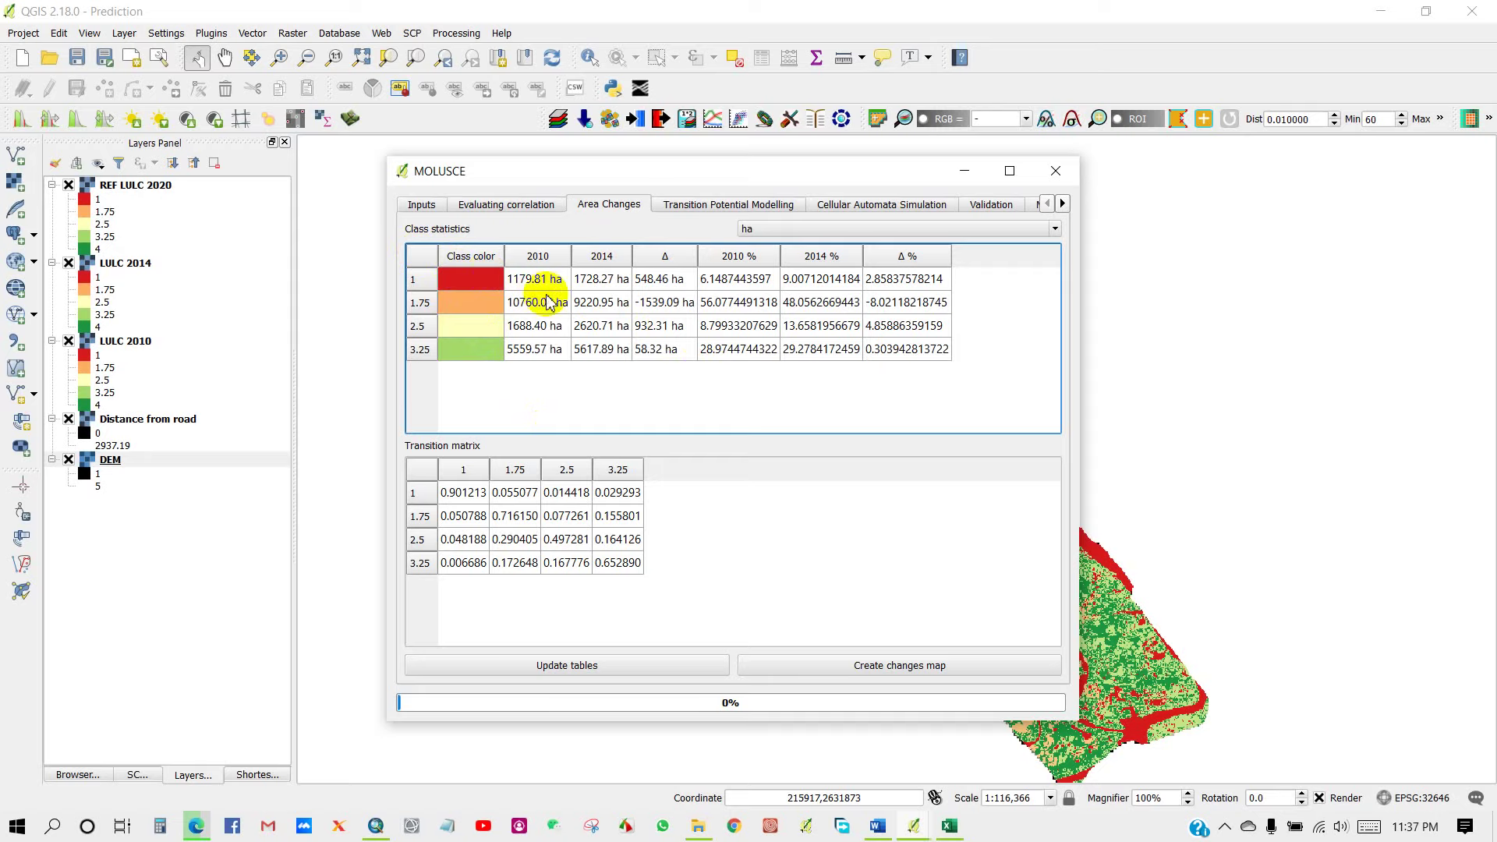
drag(528, 285, 900, 357)
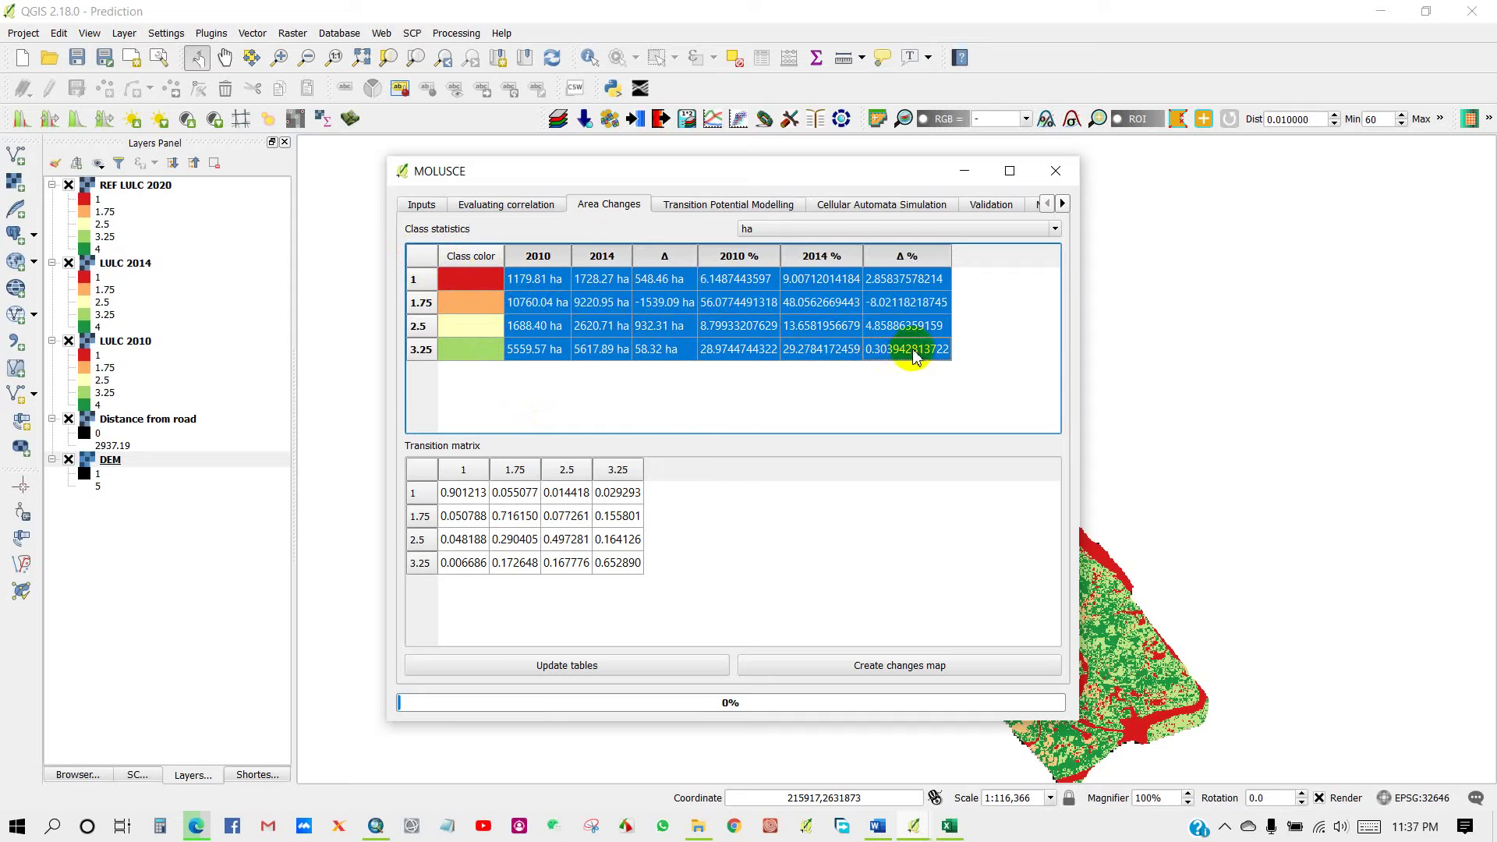
click(952, 828)
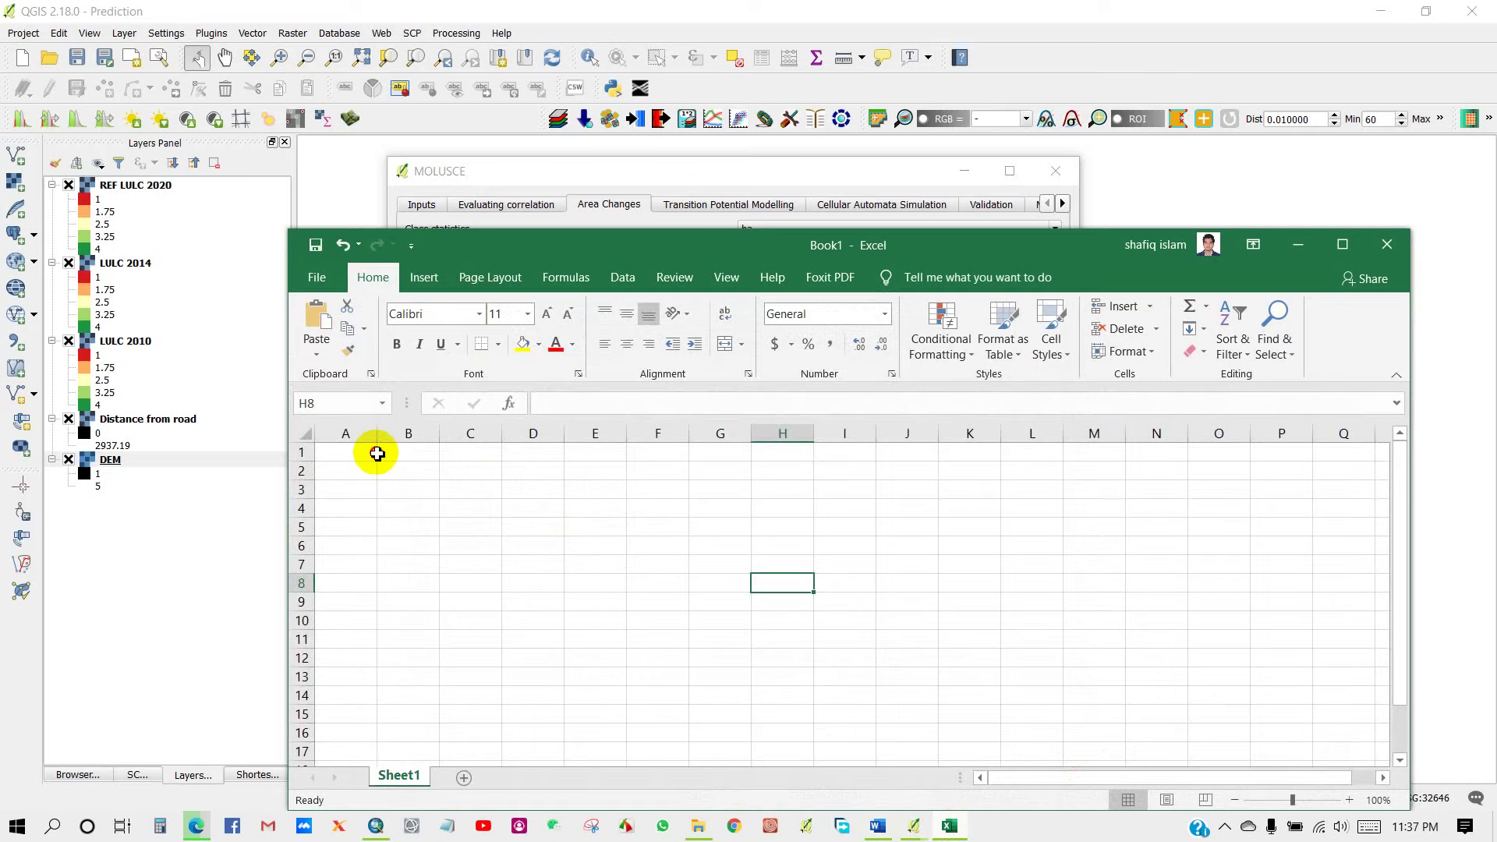
click(377, 454)
click(1294, 245)
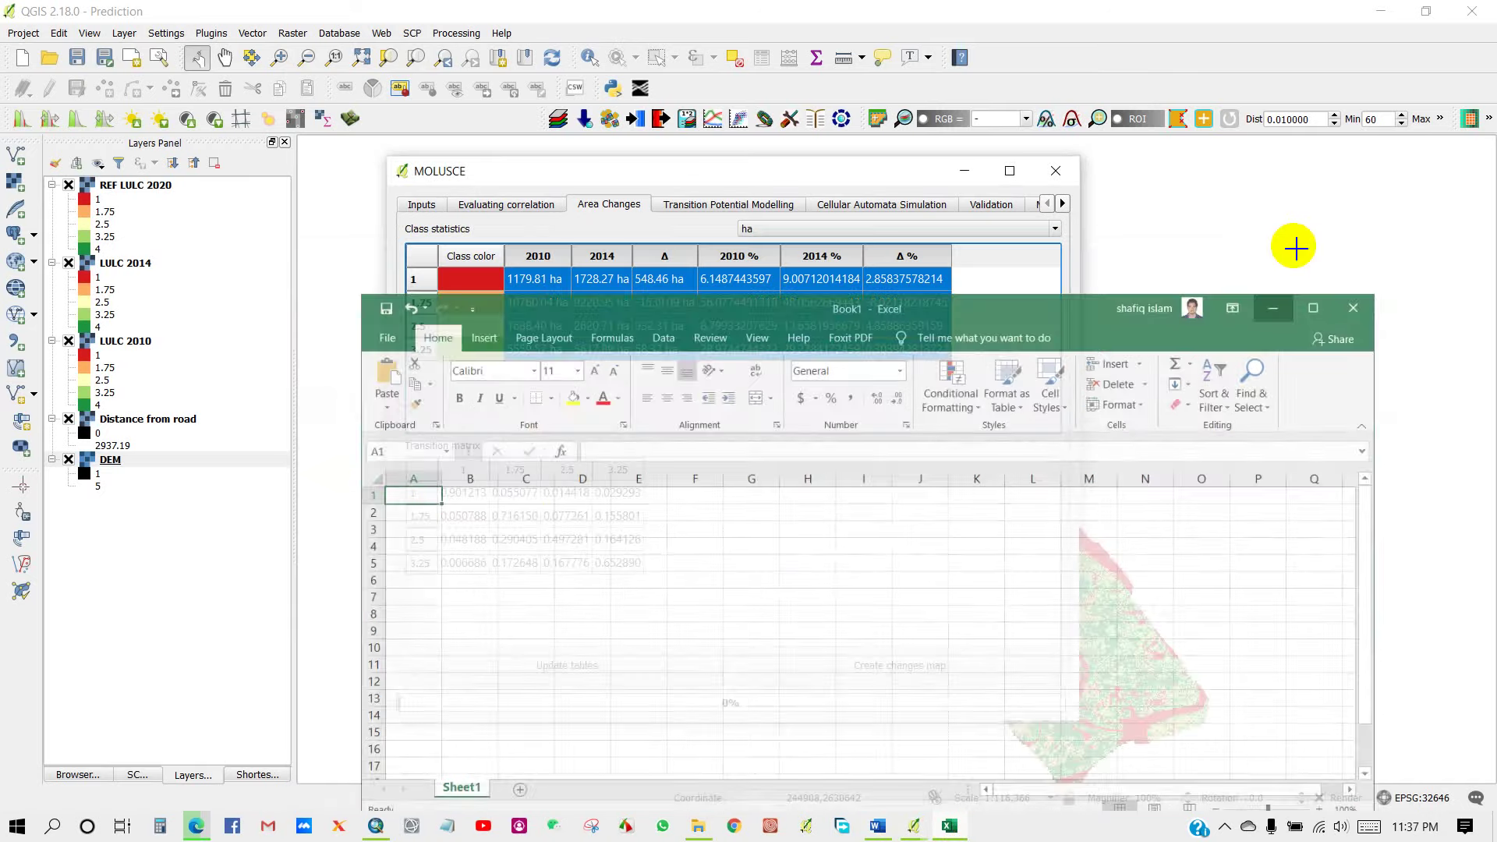
drag(460, 492, 621, 561)
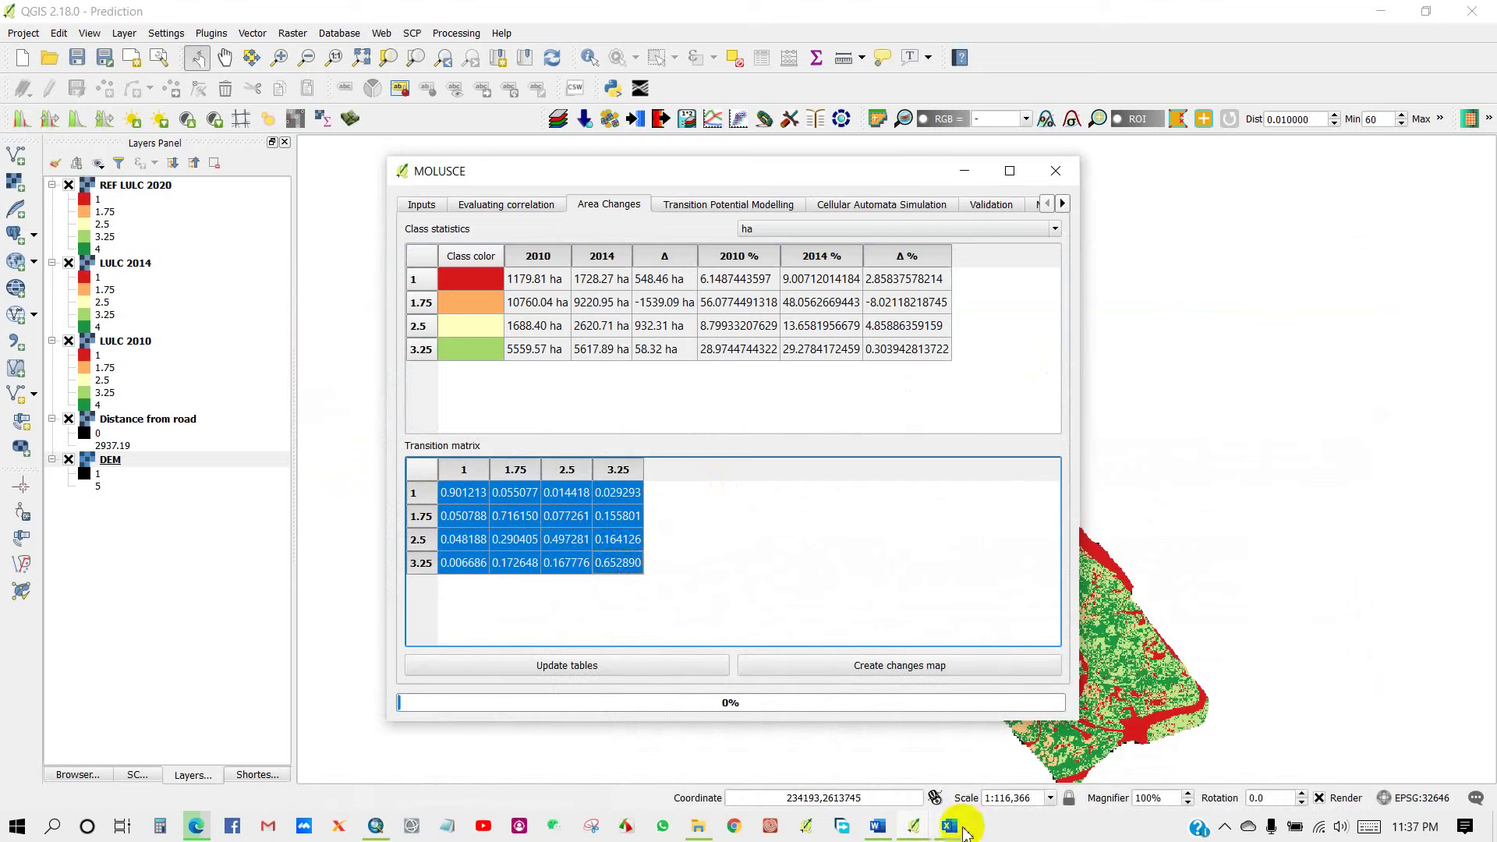
click(702, 503)
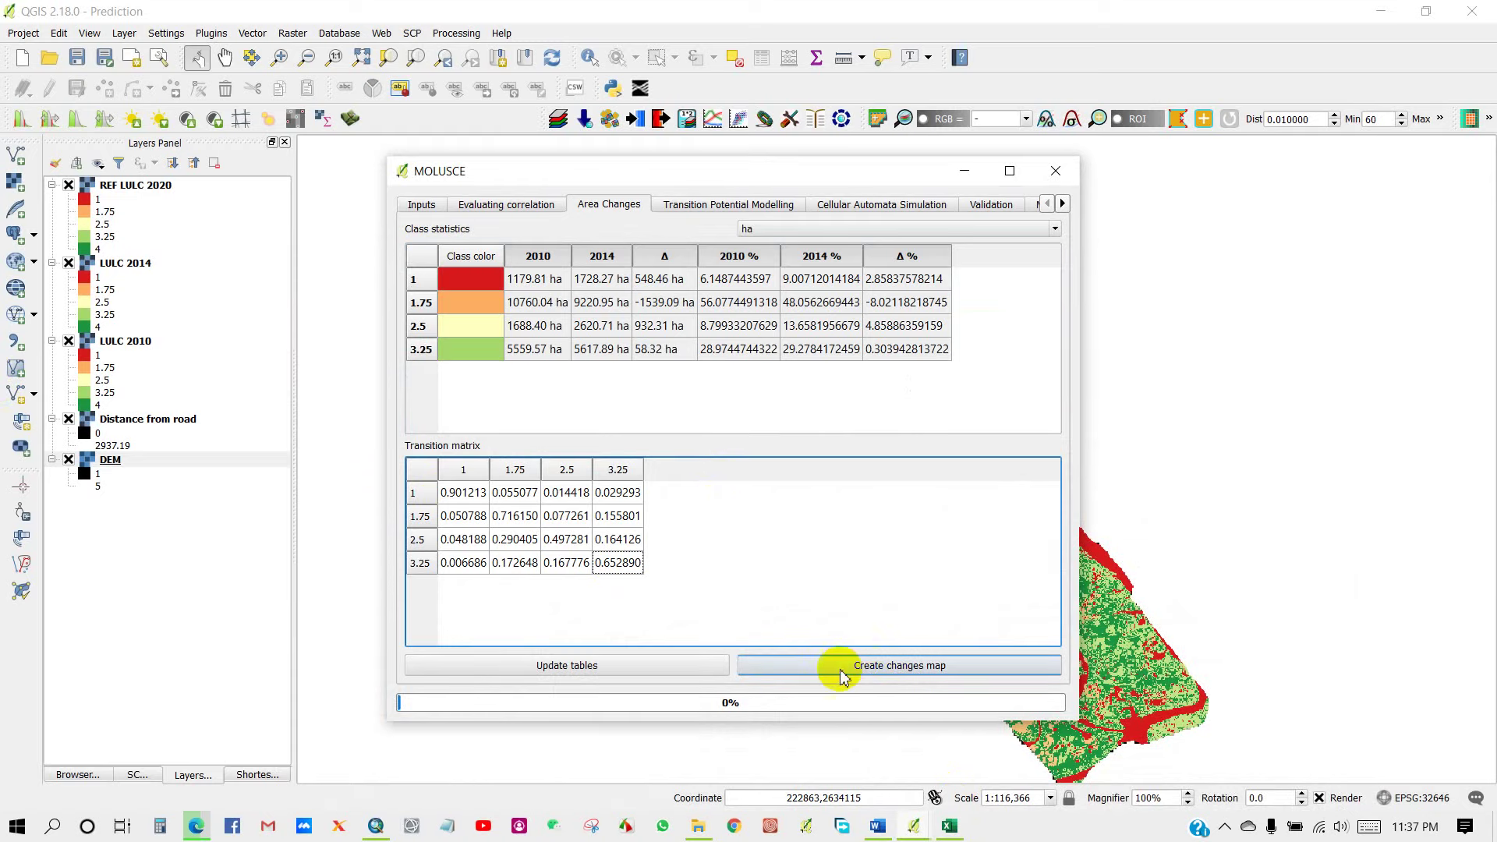
Create the changes map and save it as GeoTIFF "Change 2010-2014" in a new Desktop folder named Output.
click(877, 667)
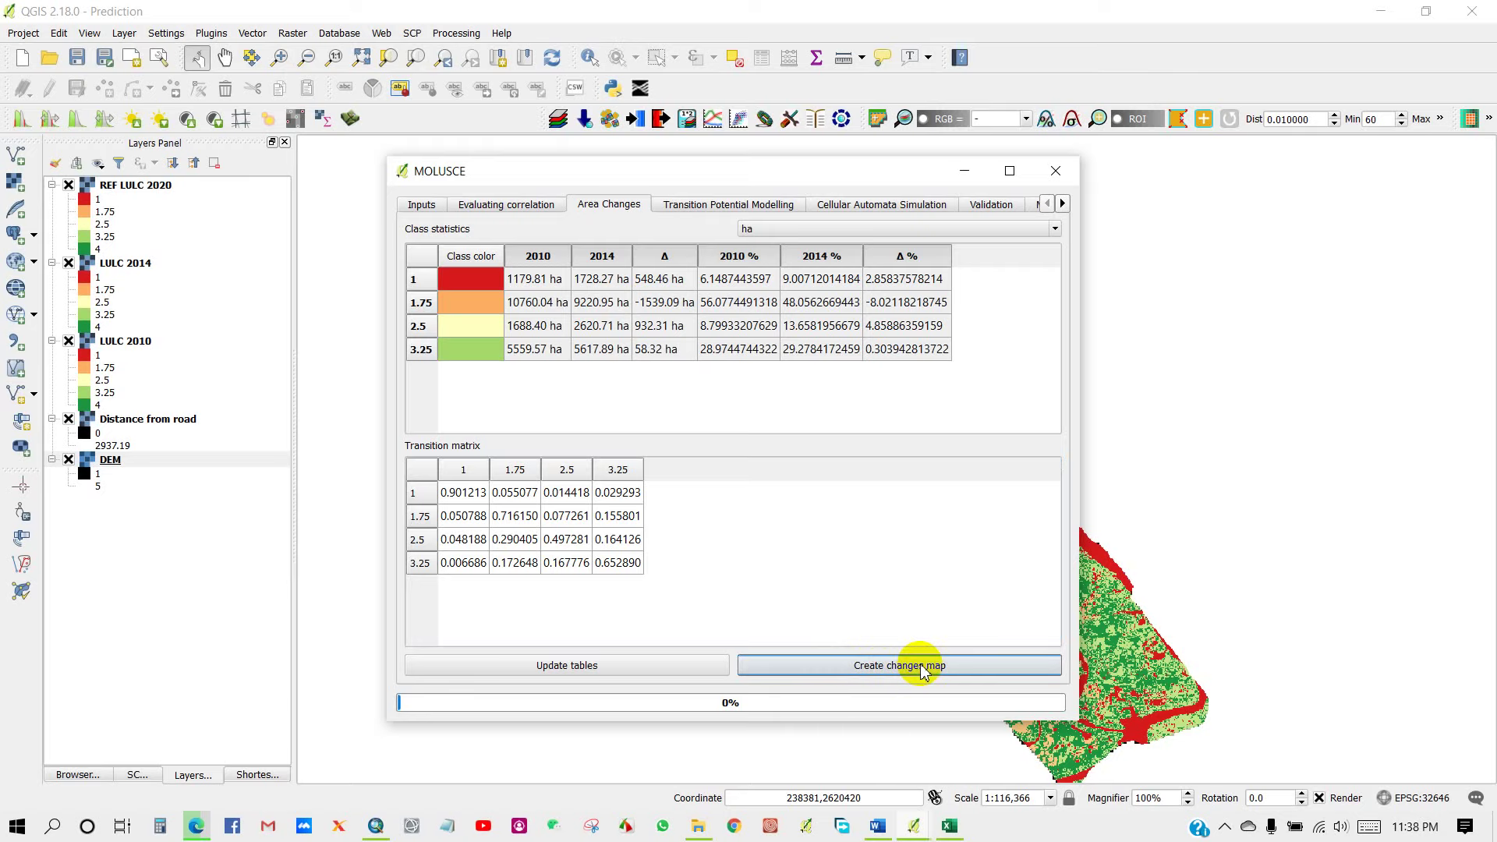
click(922, 667)
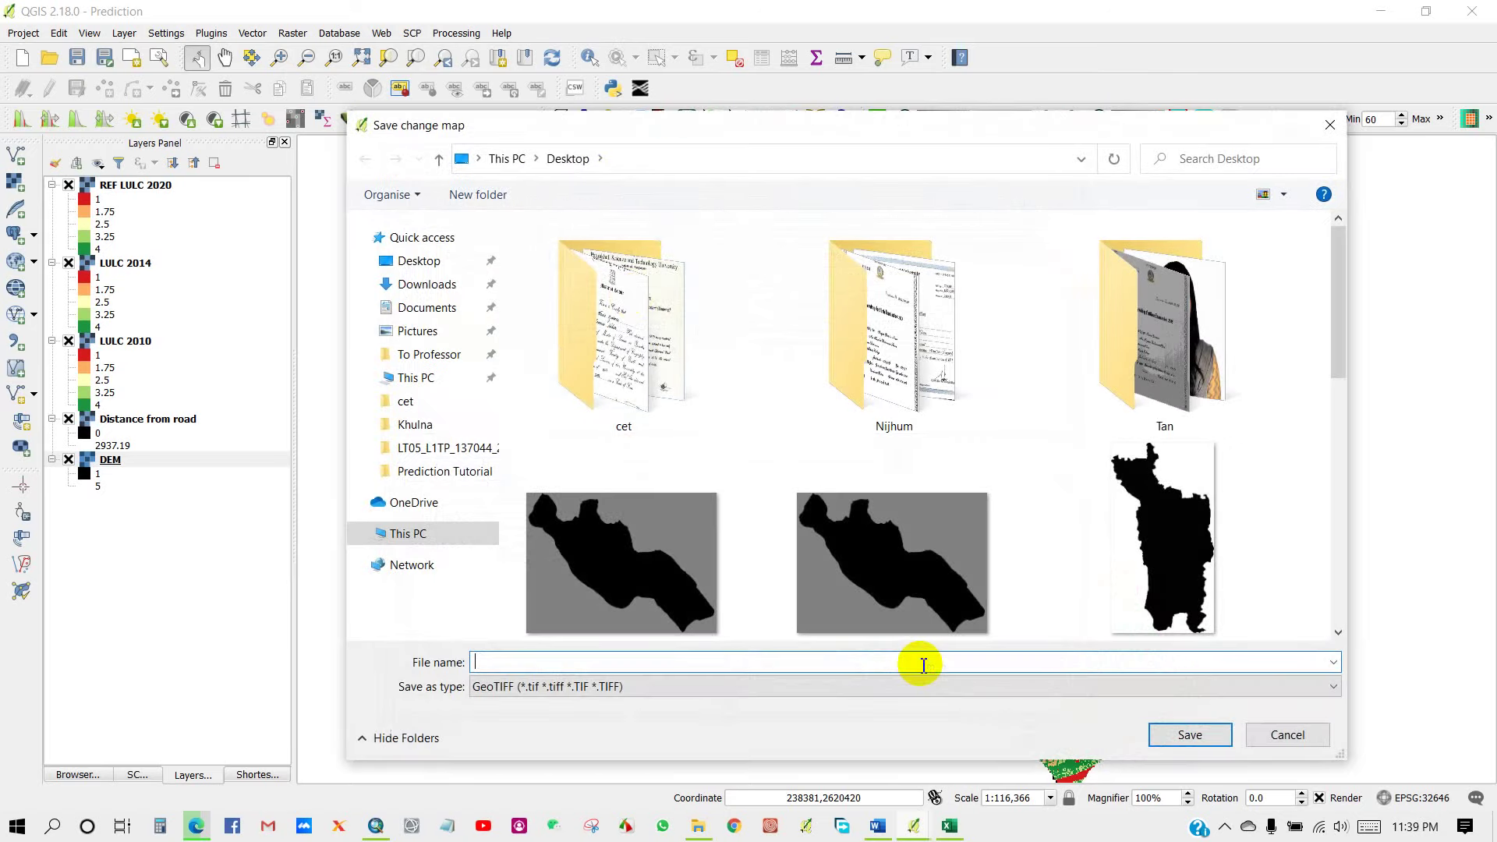
click(479, 204)
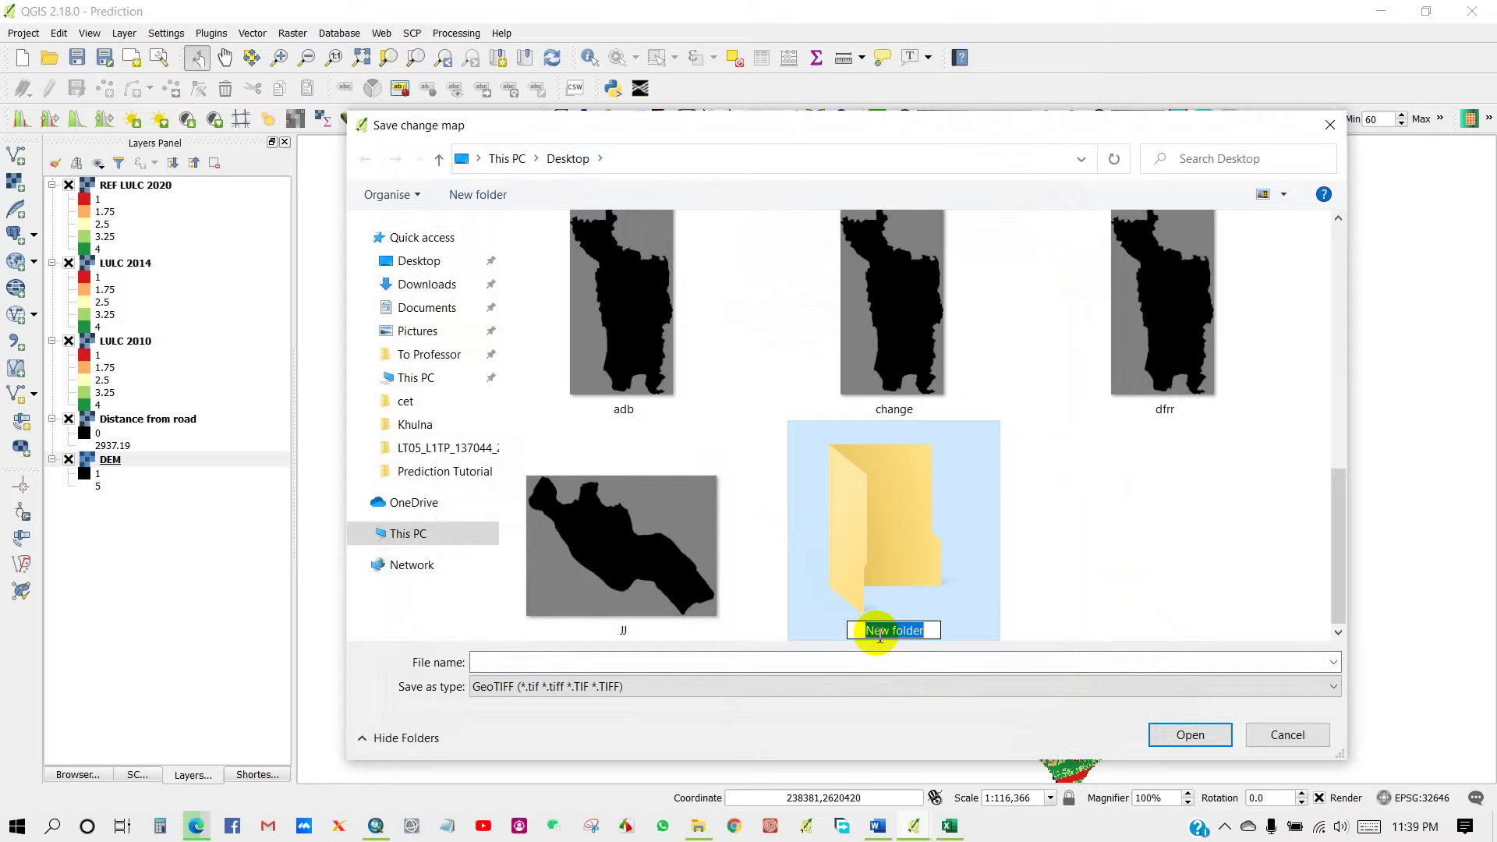
text(Out)
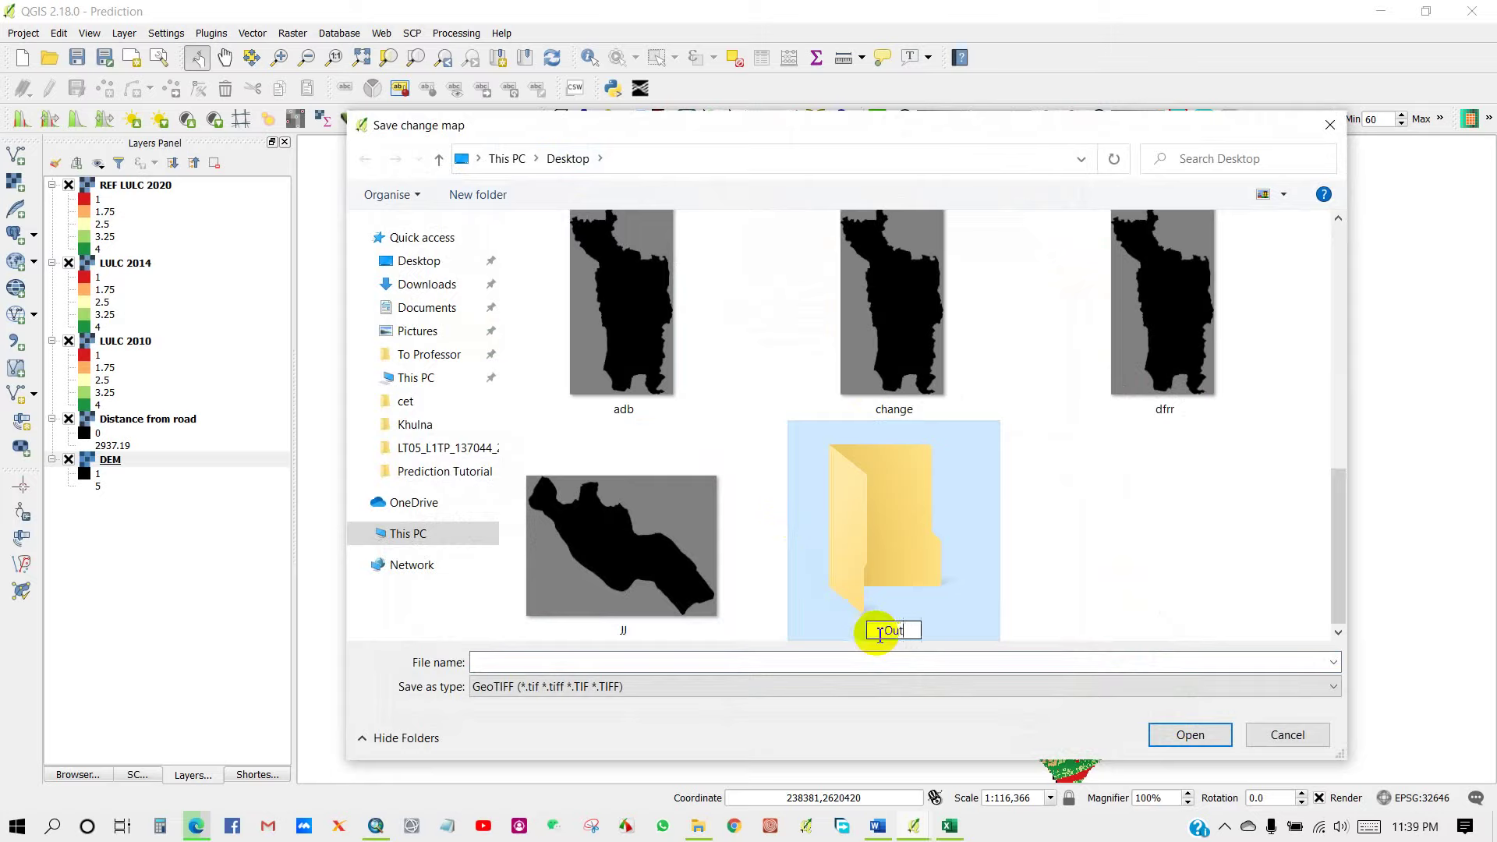
text(put)
click(1050, 541)
double_click(916, 538)
click(580, 660)
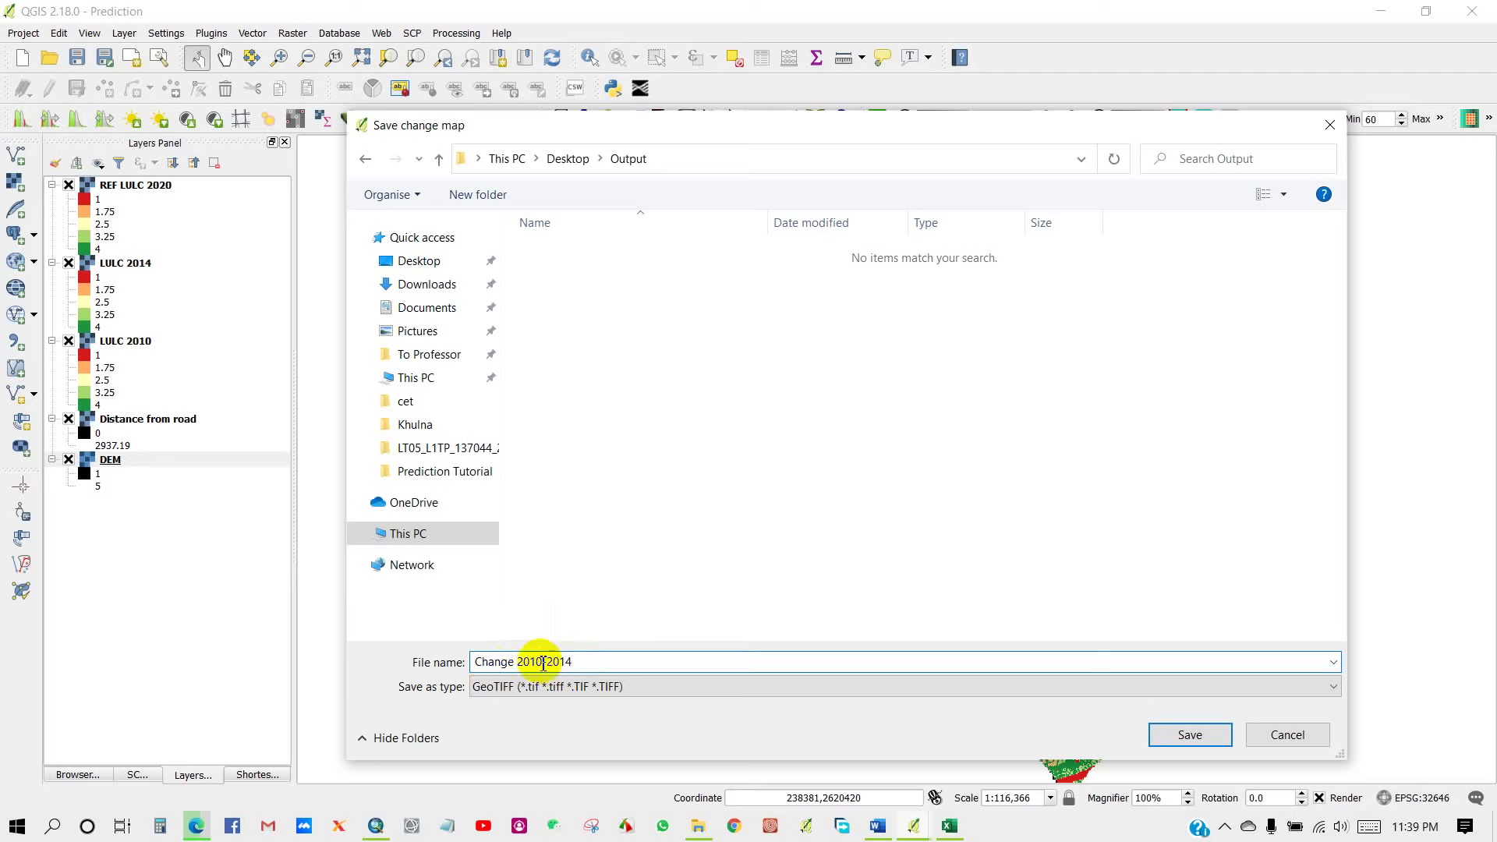
click(1182, 737)
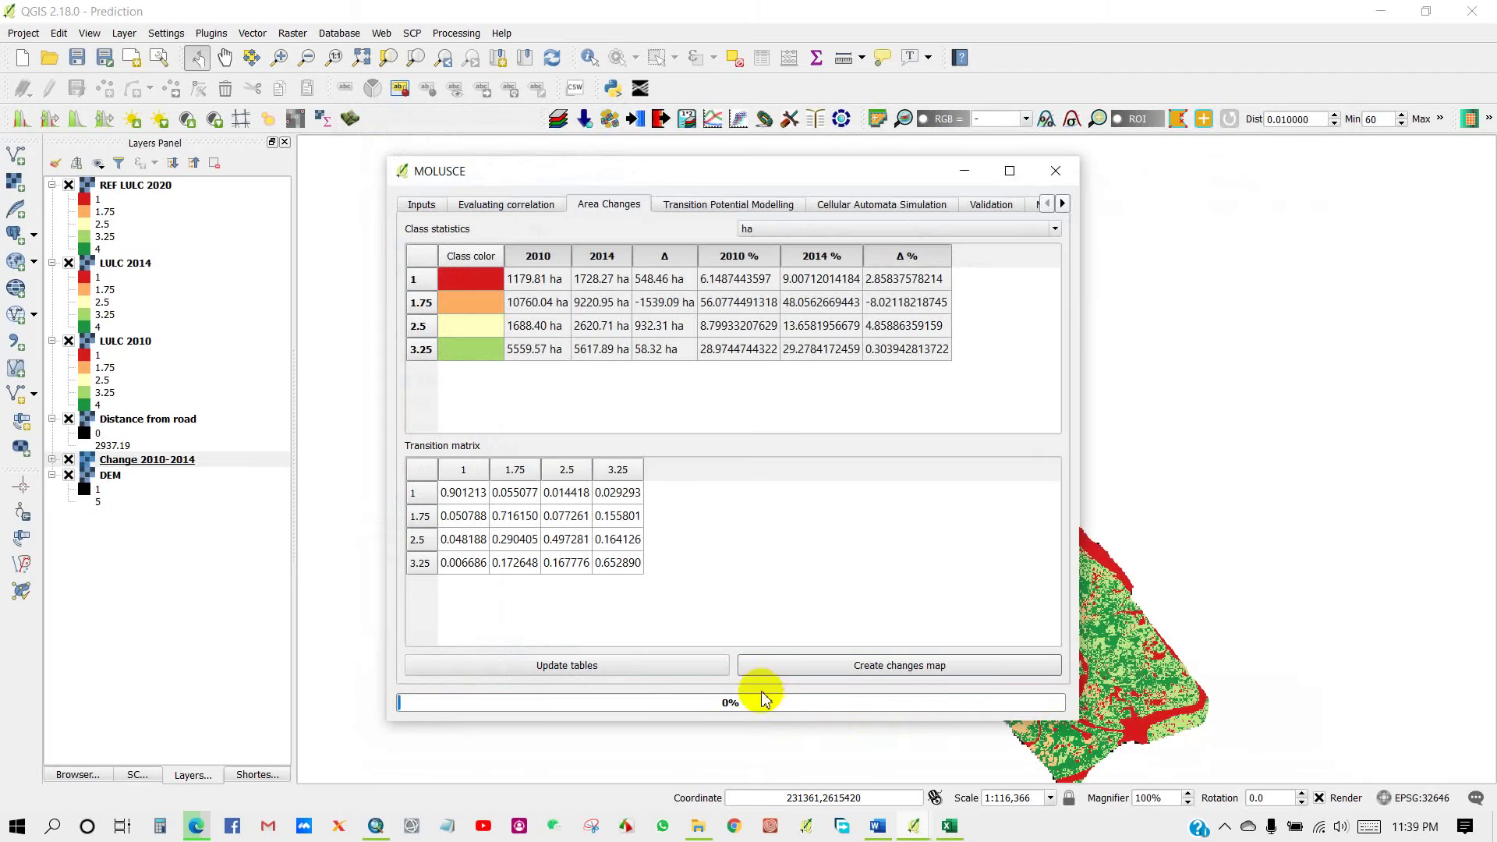
Expand the legend of the Change 2010-2014 layer to examine its class transitions and return to the MOLUSCE area changes.
click(53, 459)
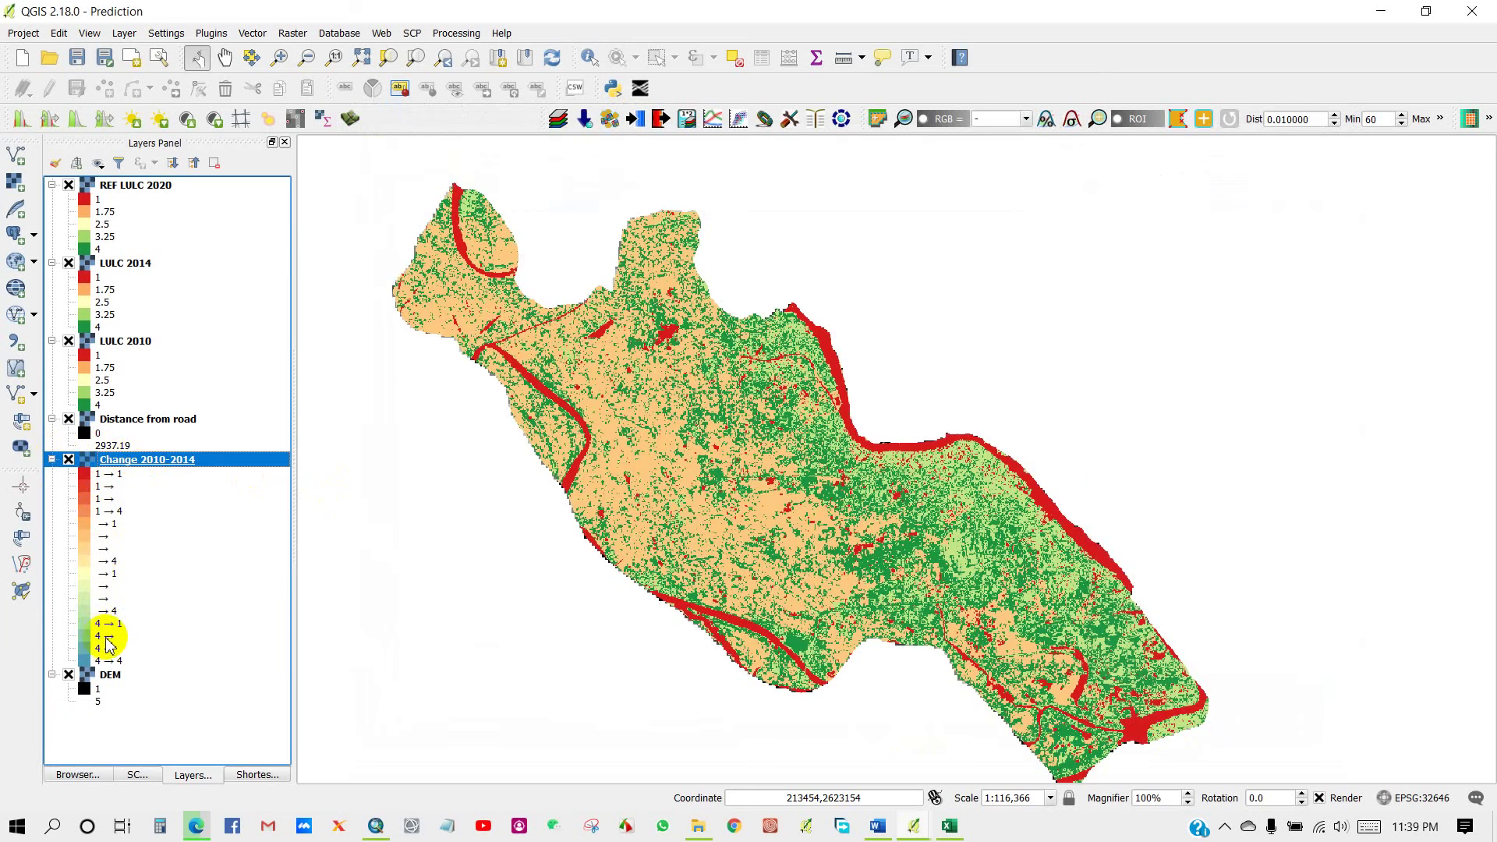
drag(667, 468, 662, 465)
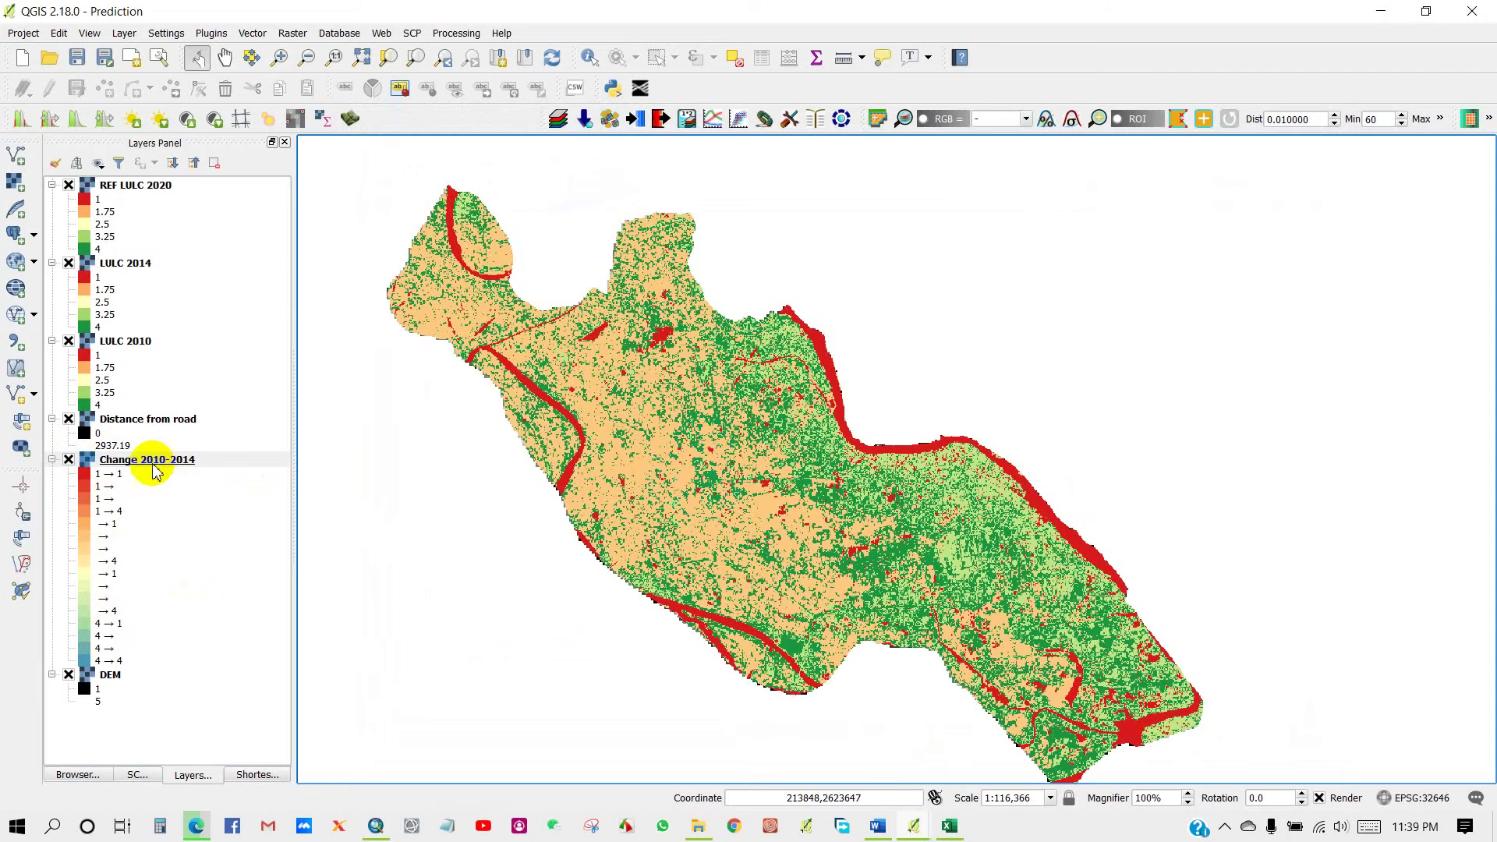
click(914, 826)
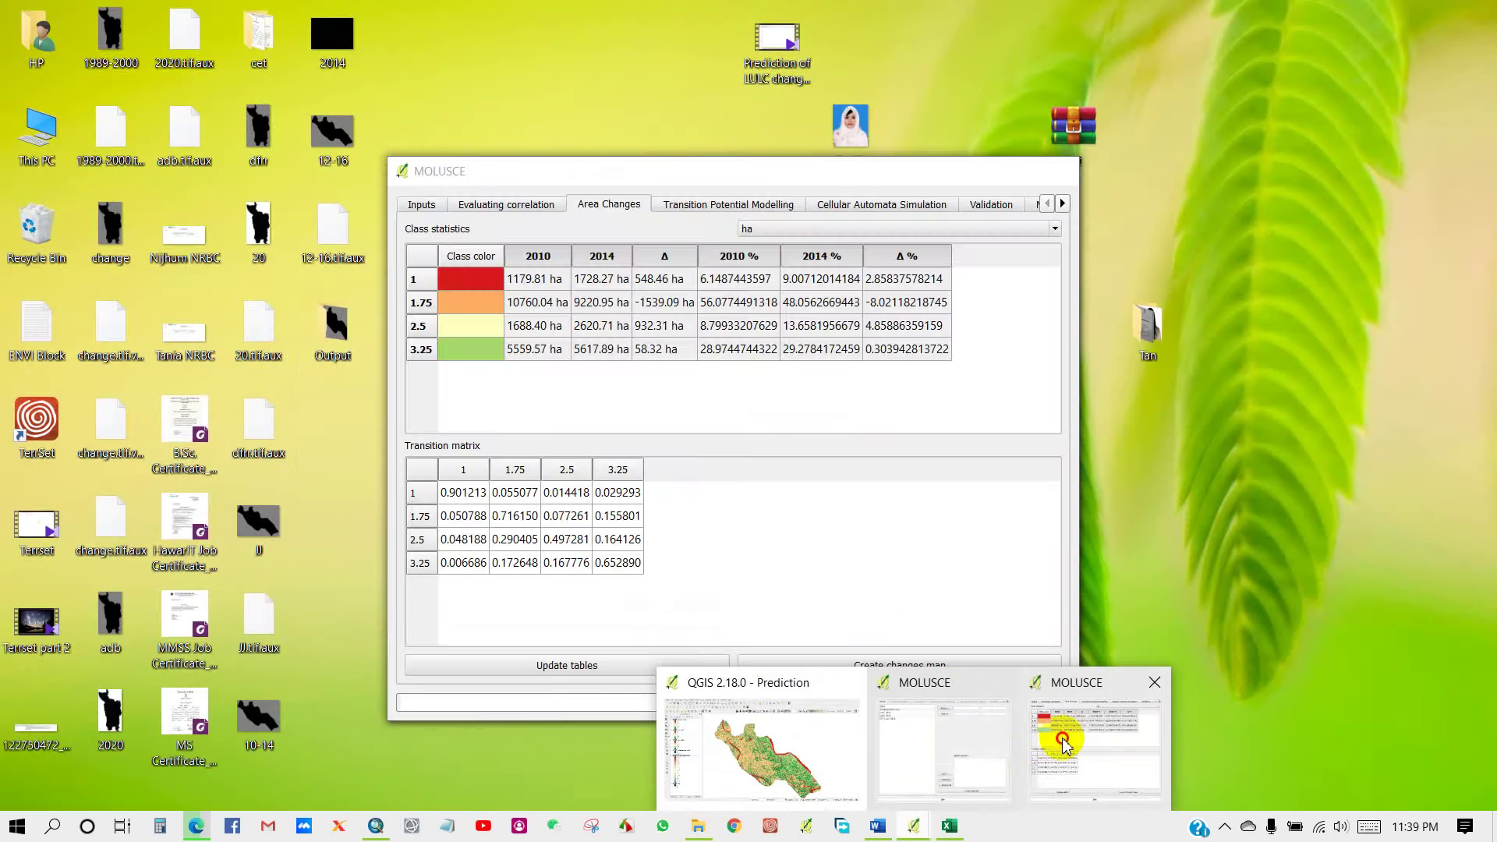
click(1065, 744)
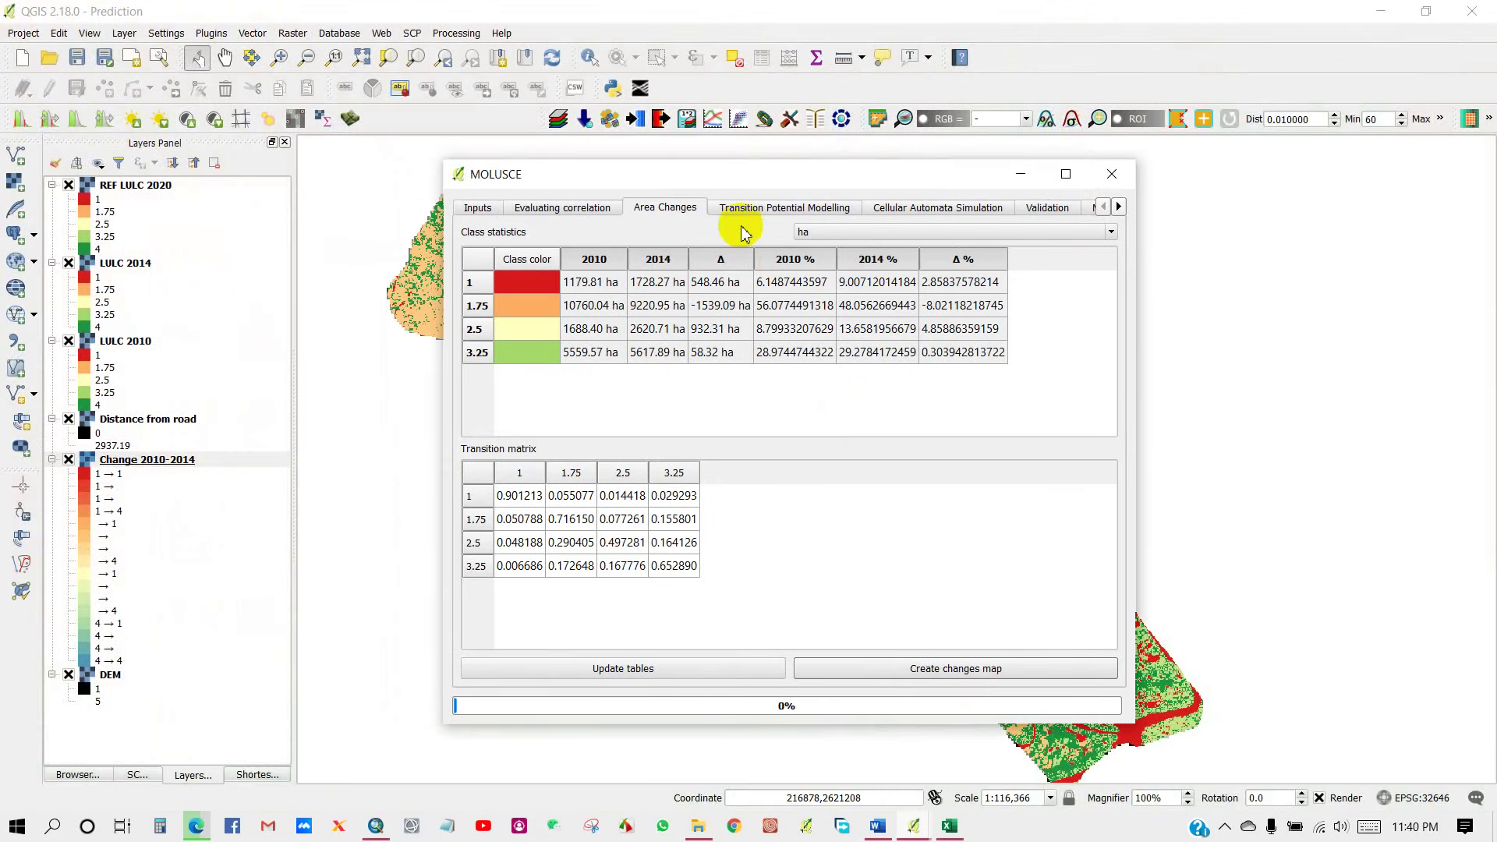
Train the Artificial Neural Network (Multi-layer Perceptron) with Random sample mode, and call up saving for its learning curve graph.
click(774, 209)
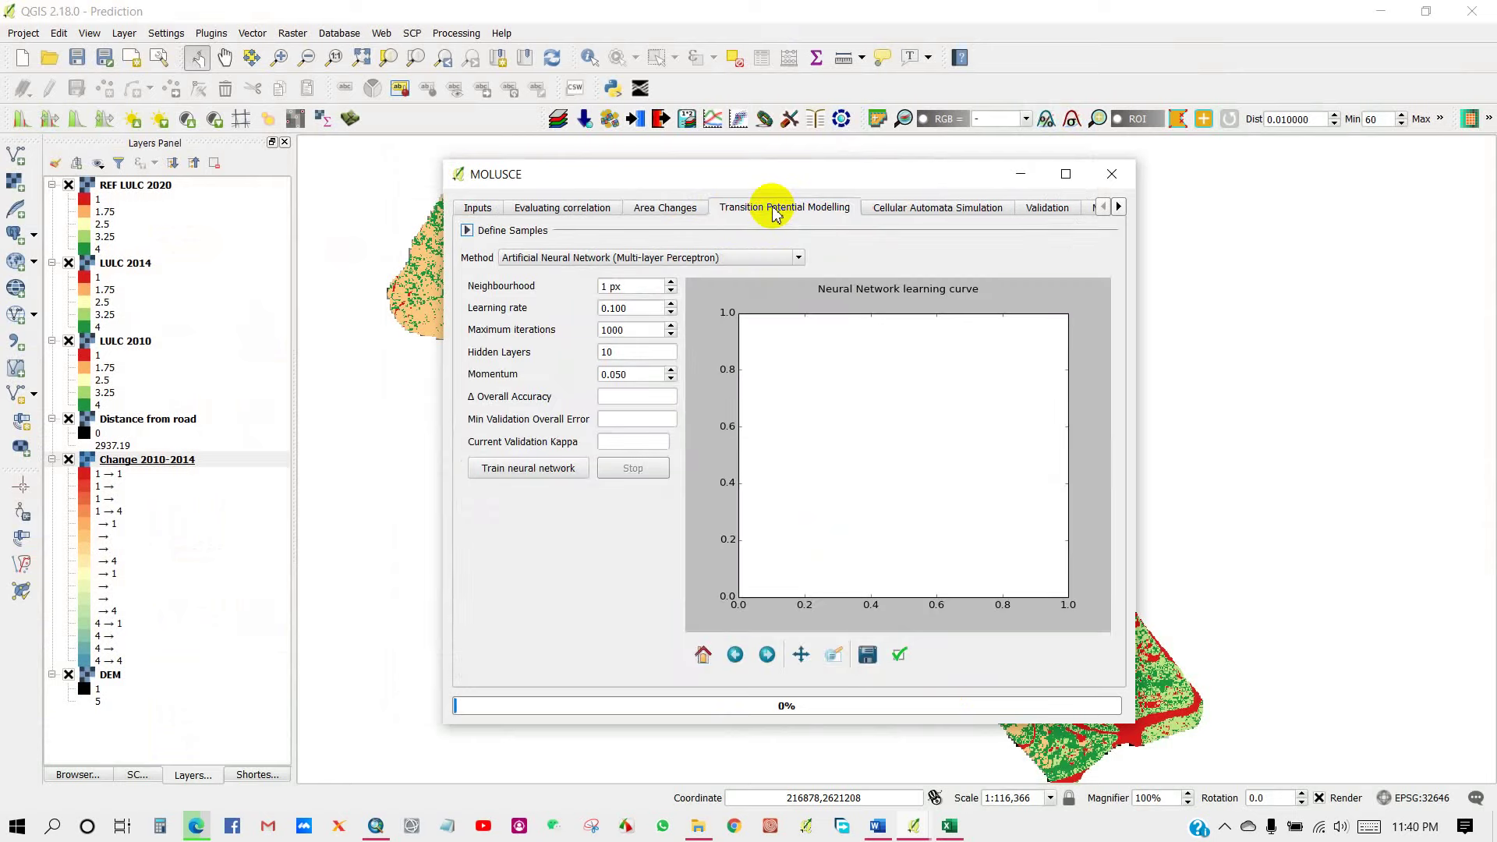
click(467, 230)
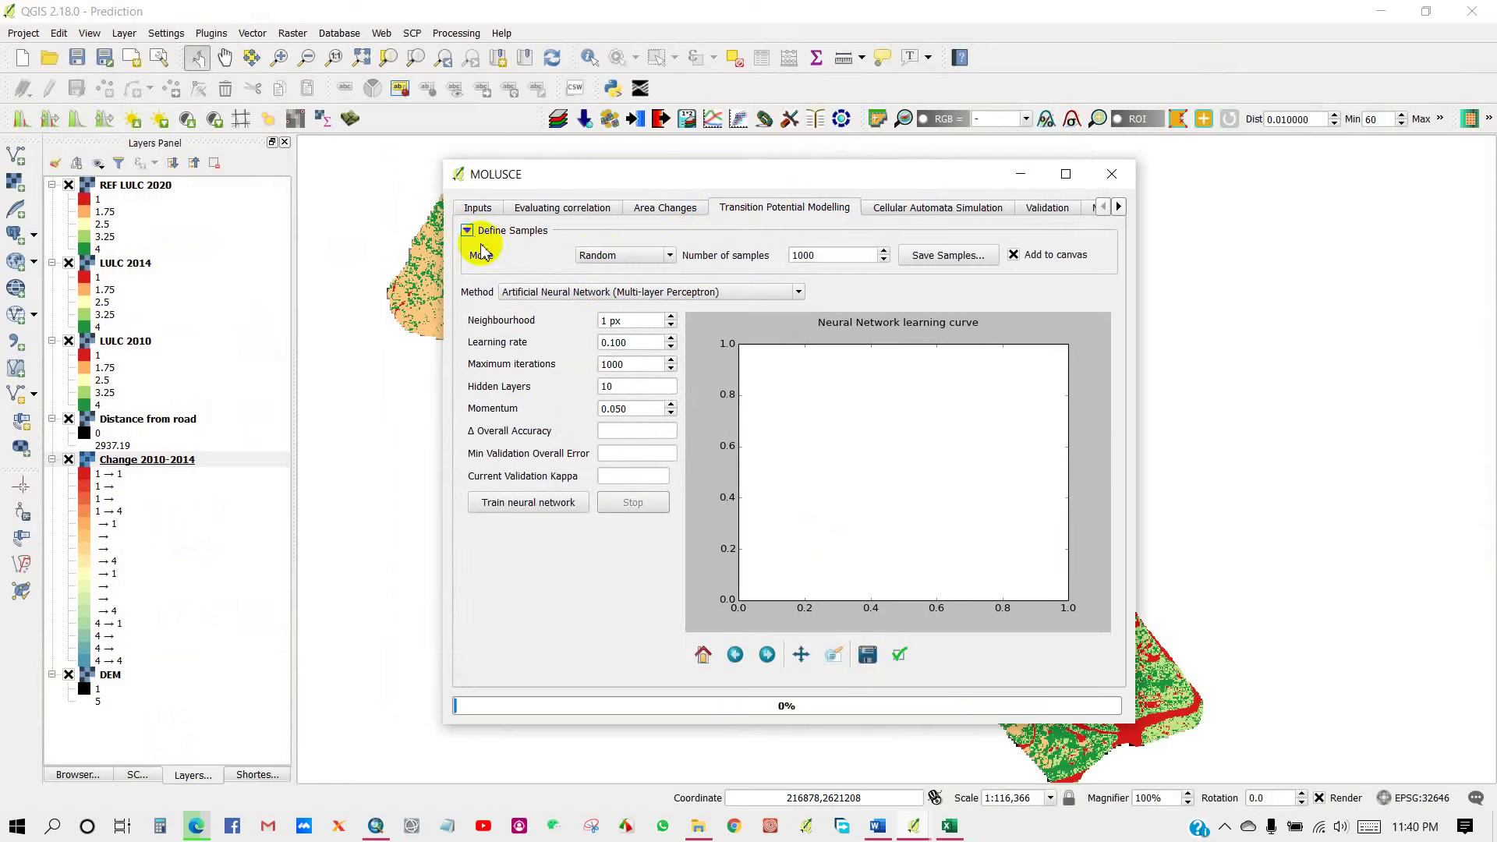
click(668, 255)
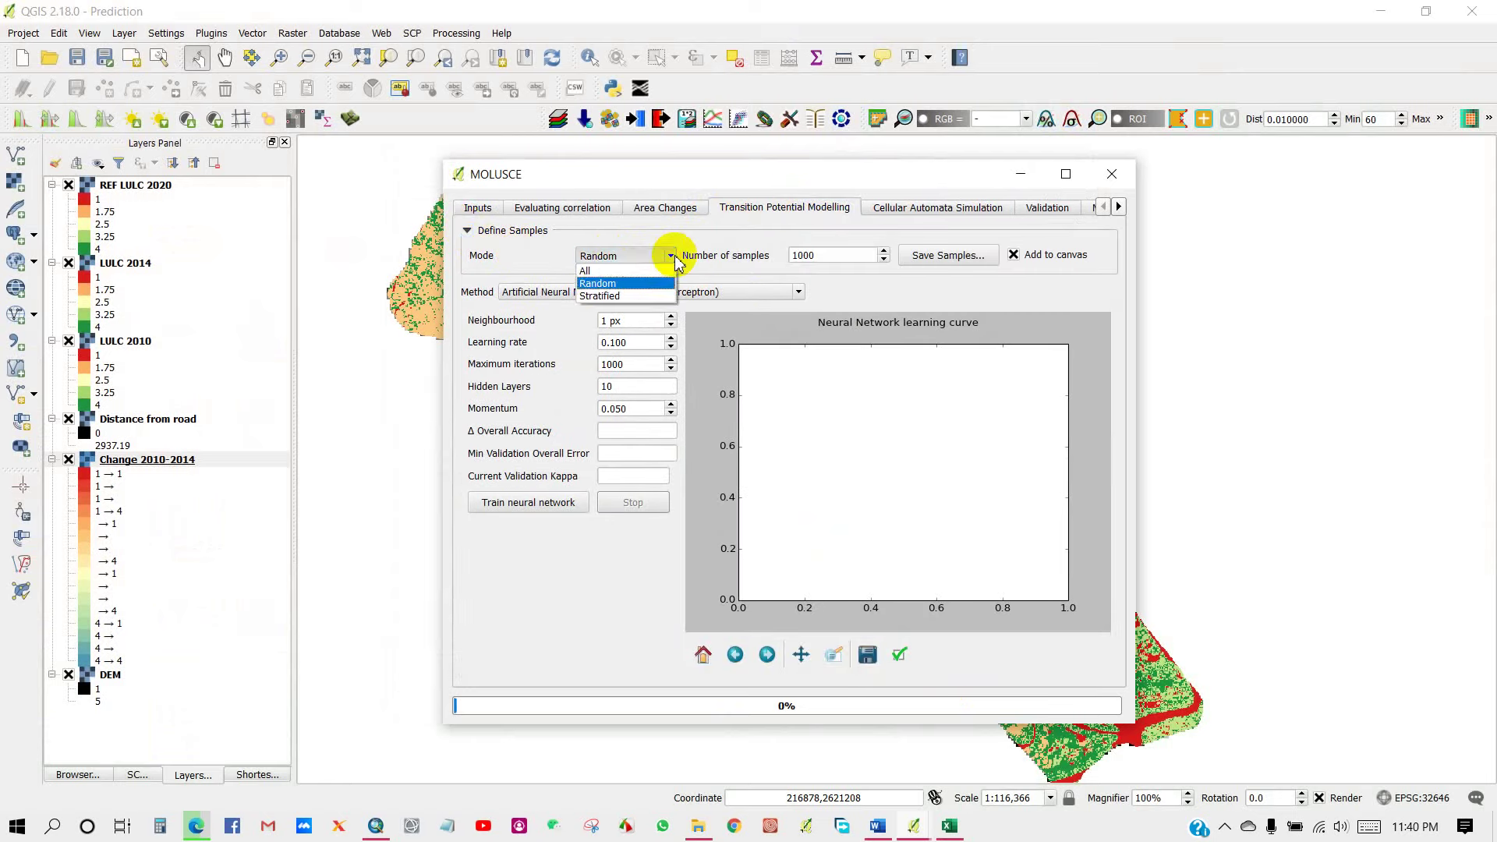
click(598, 282)
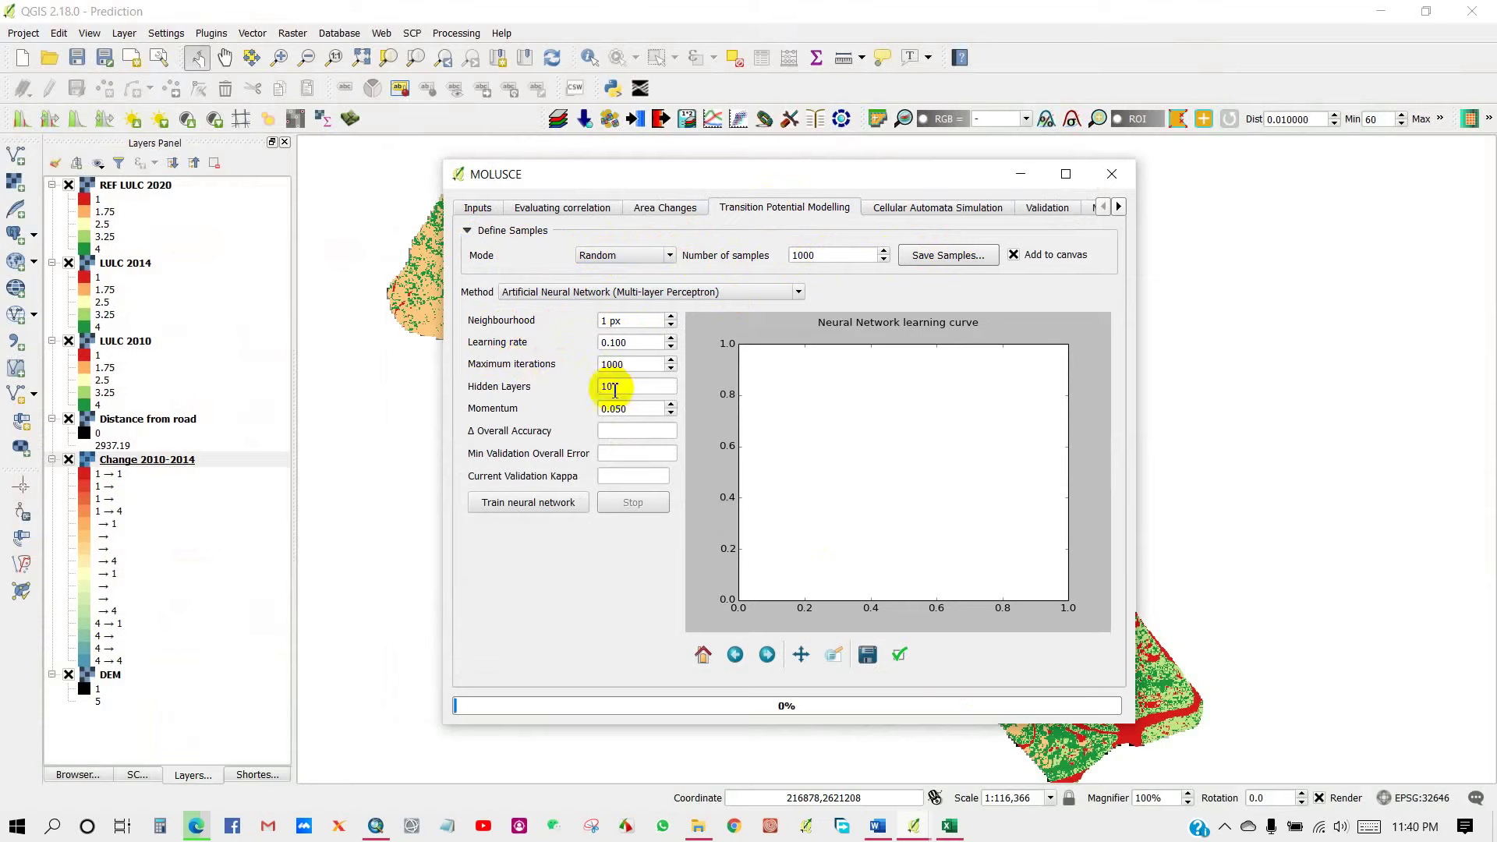
click(520, 503)
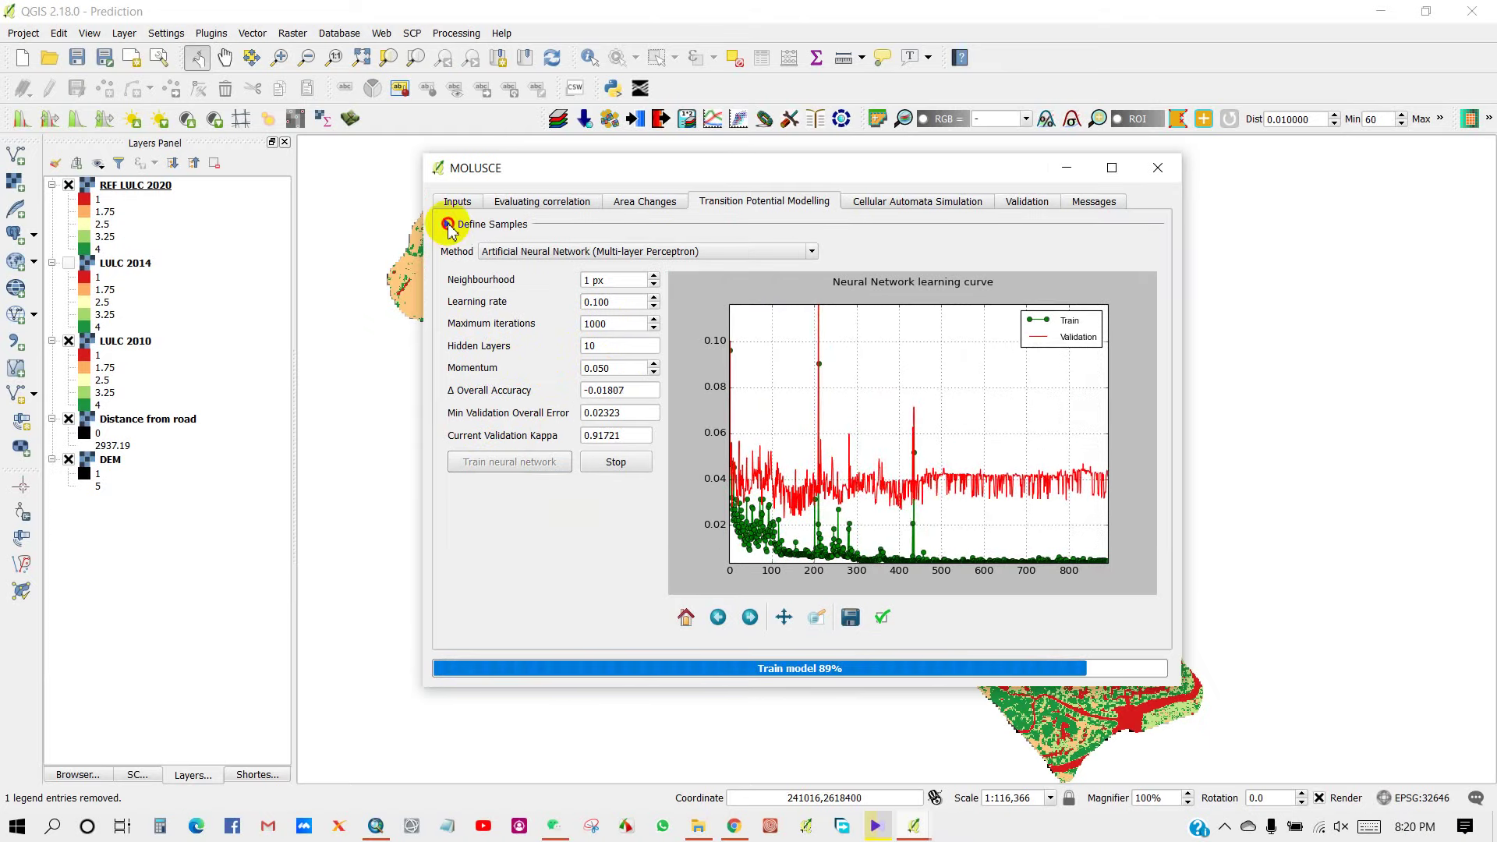
click(447, 224)
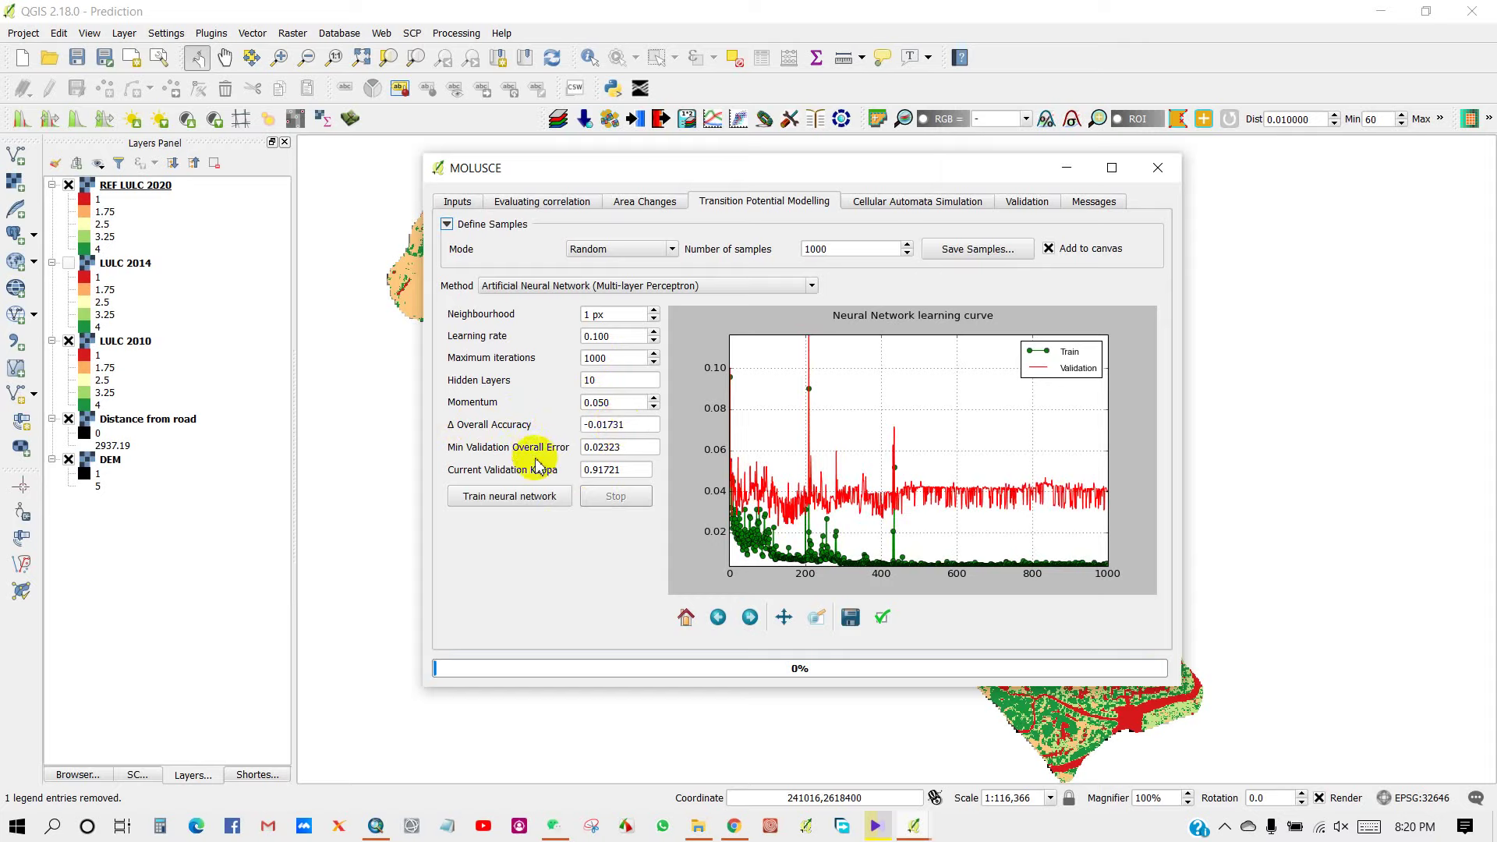
click(851, 617)
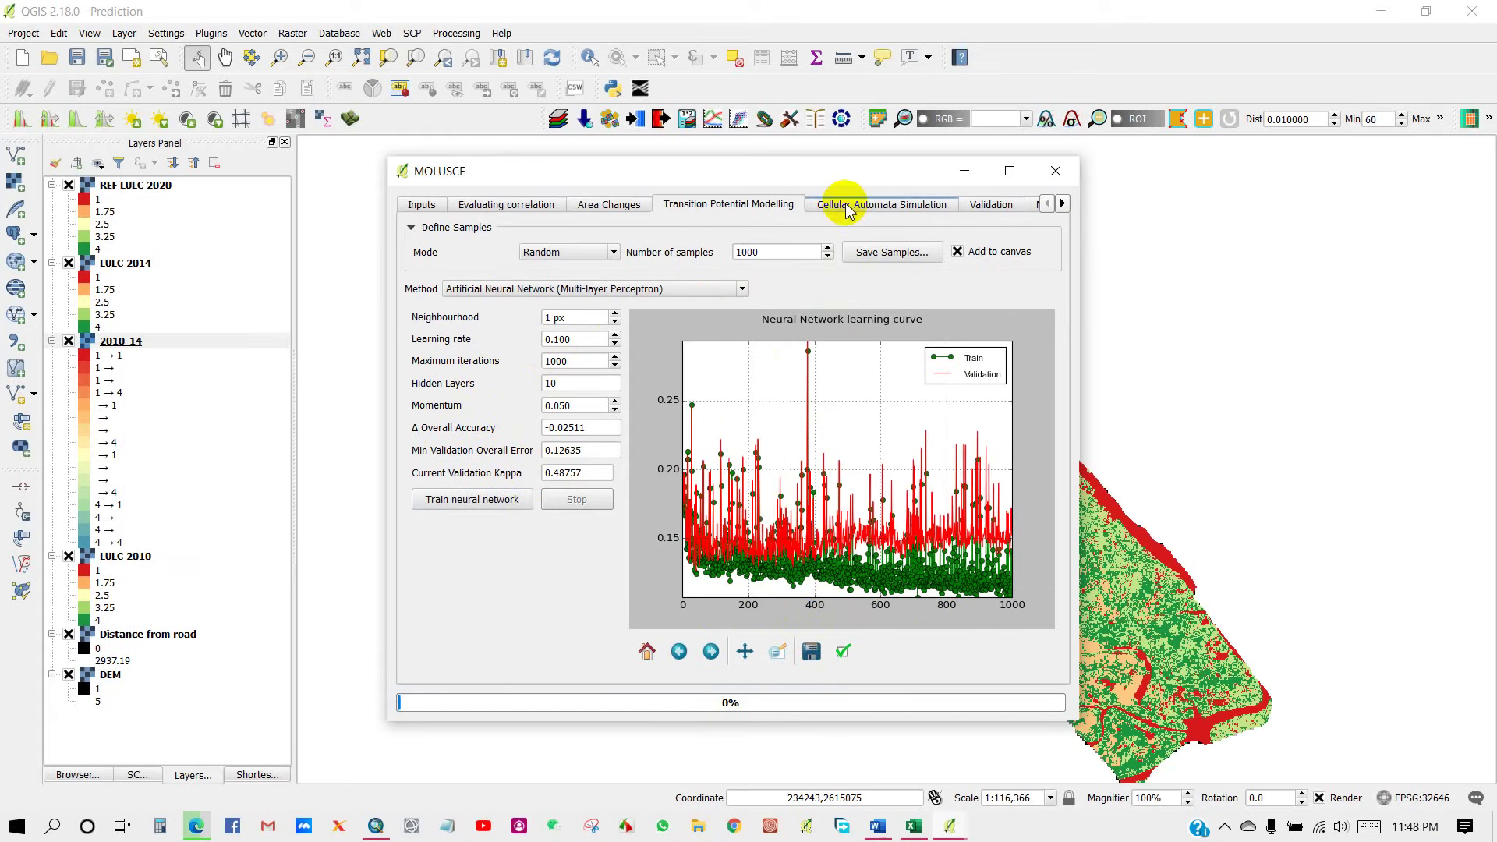
Run the Cellular Automata Simulation with 1 iteration and no certainty function, saving the result as GeoTIFF "Simulated 2020" in the Output folder.
click(847, 206)
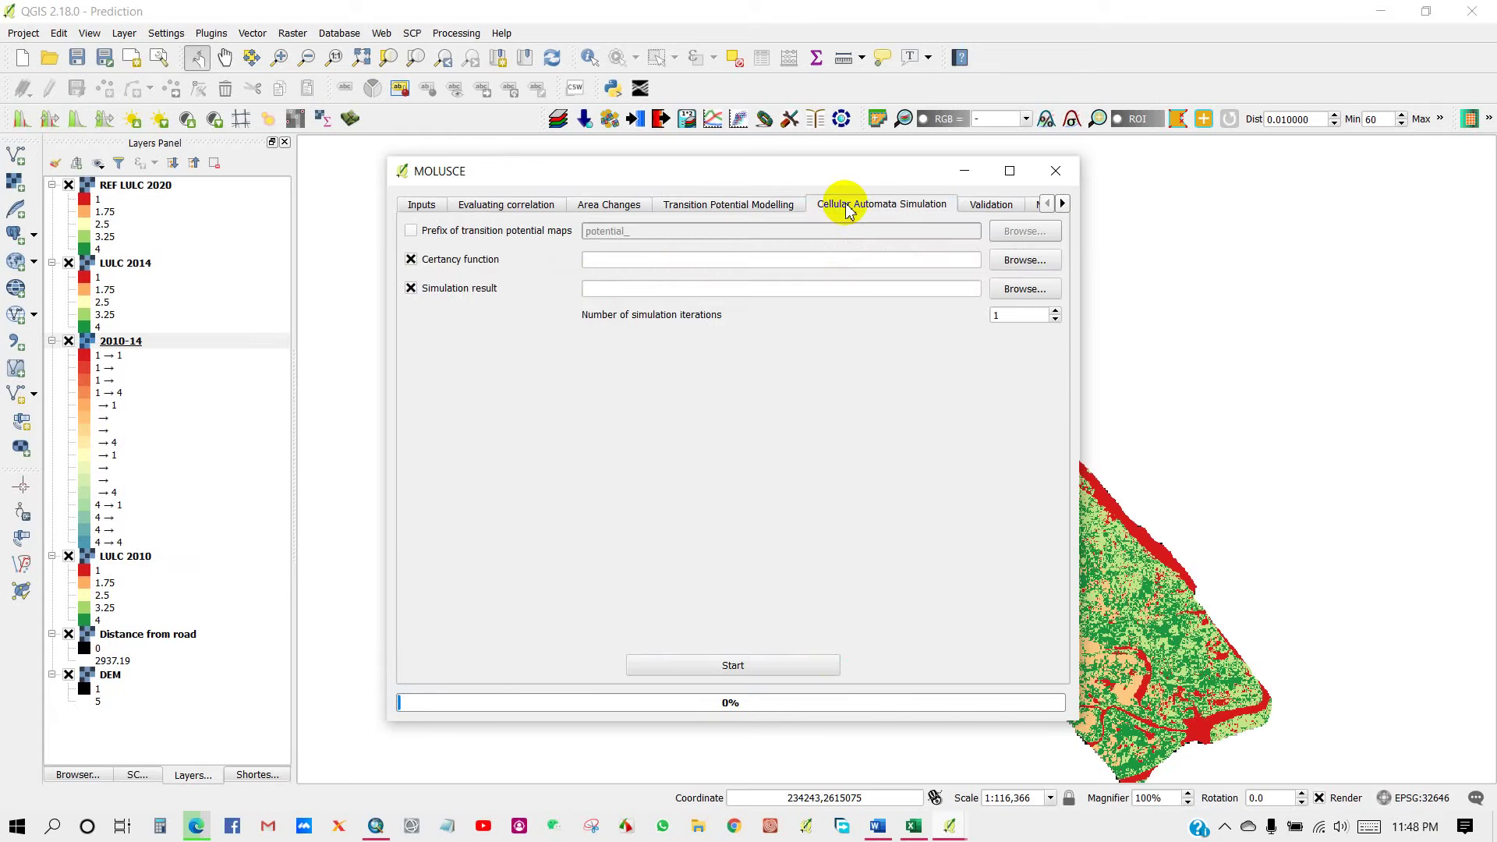
click(411, 260)
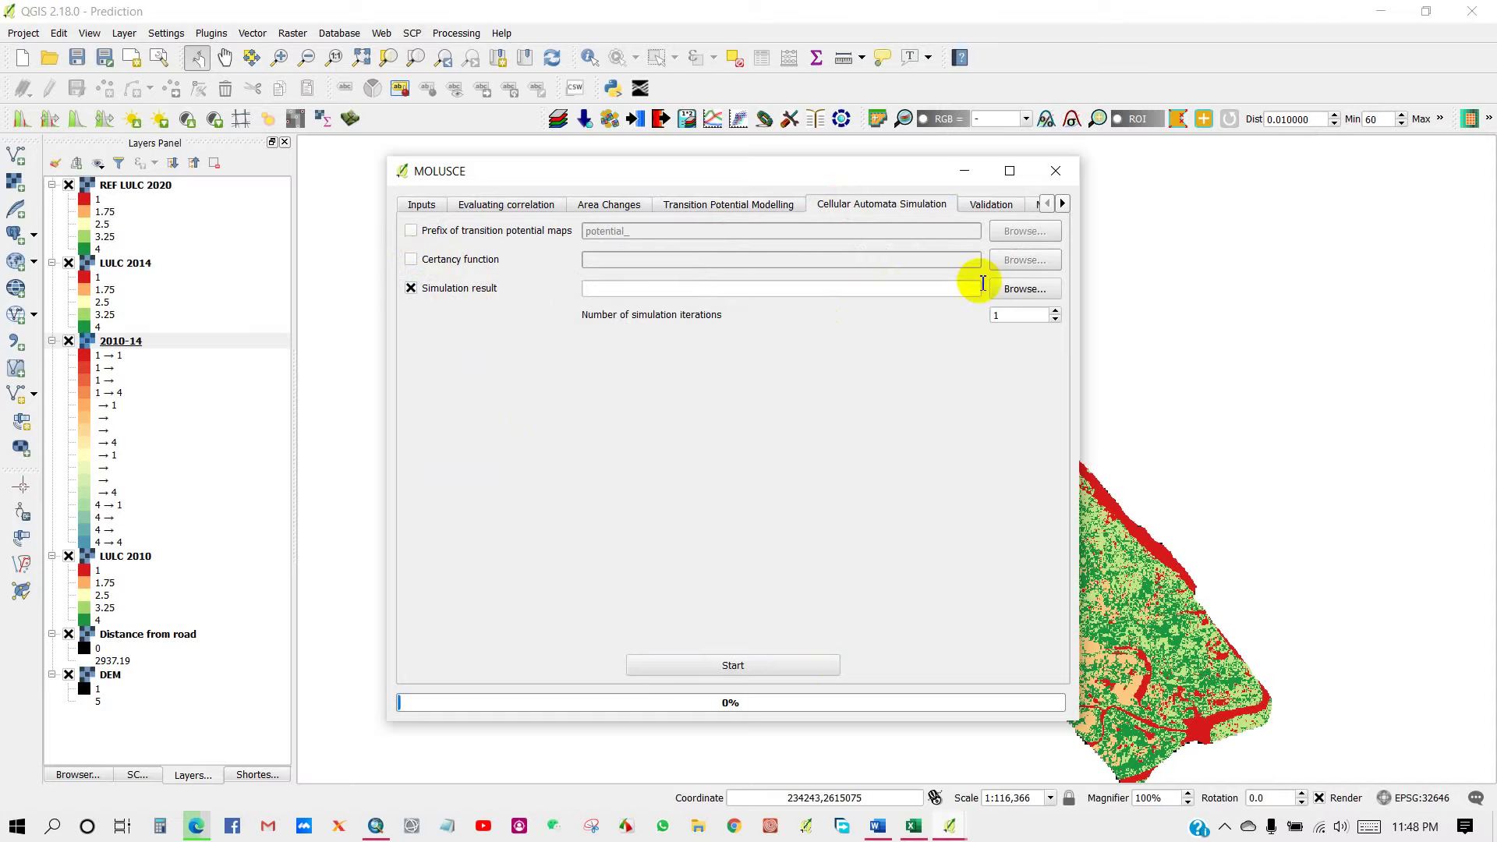
click(1016, 294)
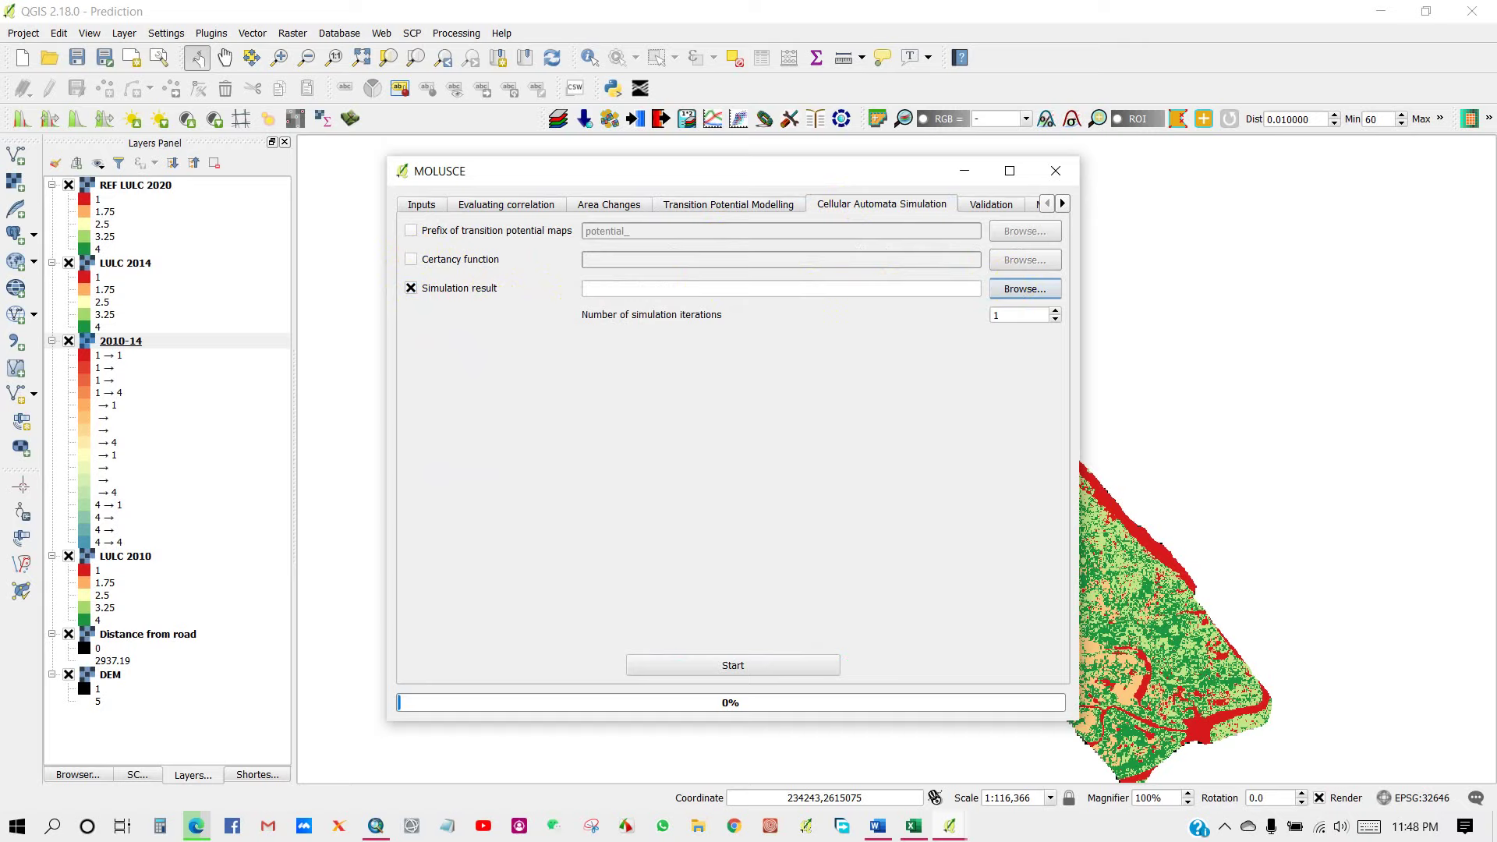
click(1004, 294)
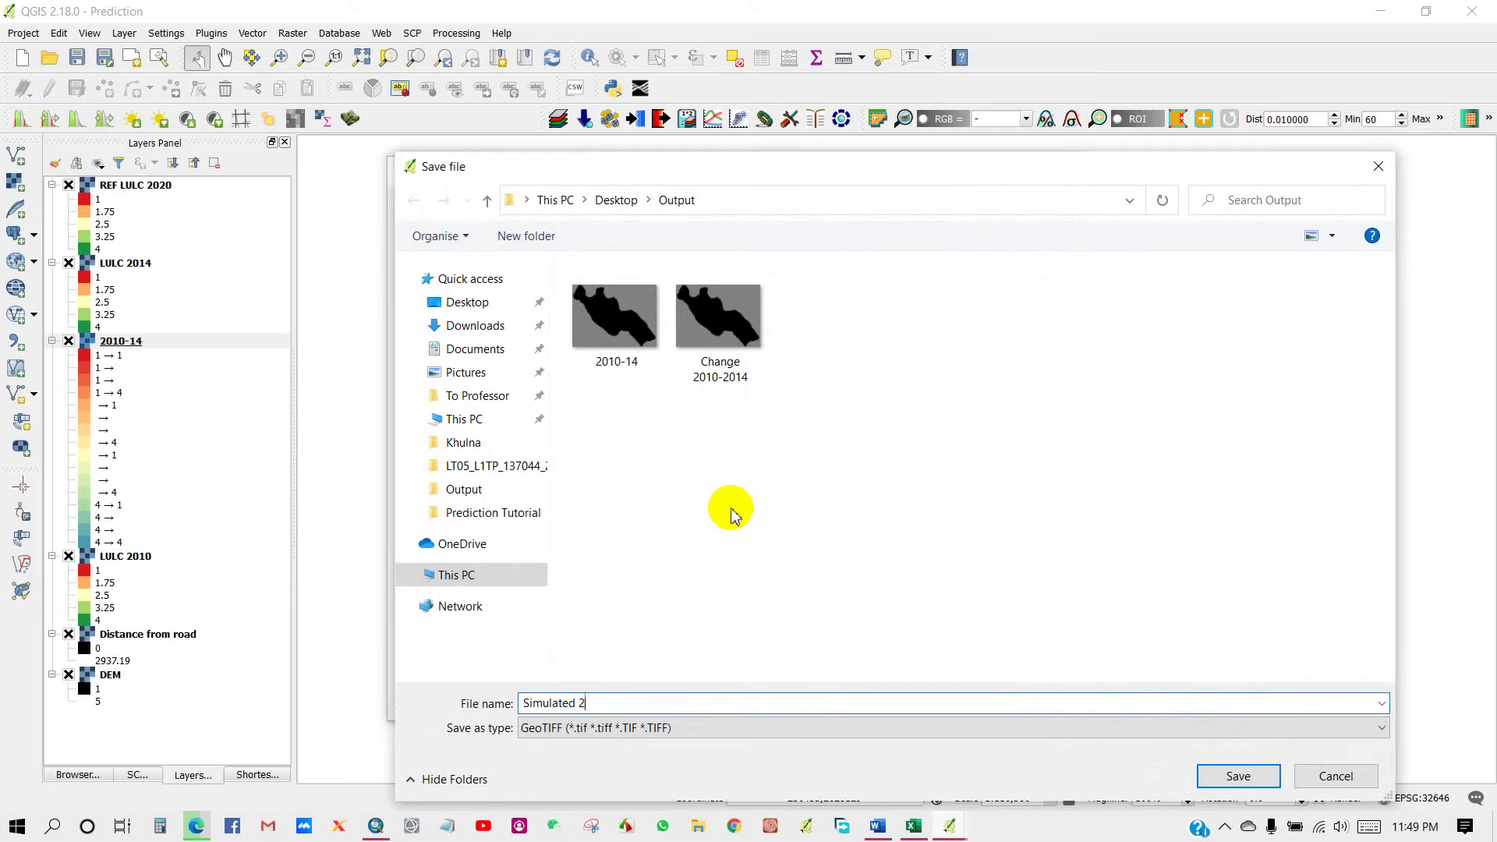
click(1232, 776)
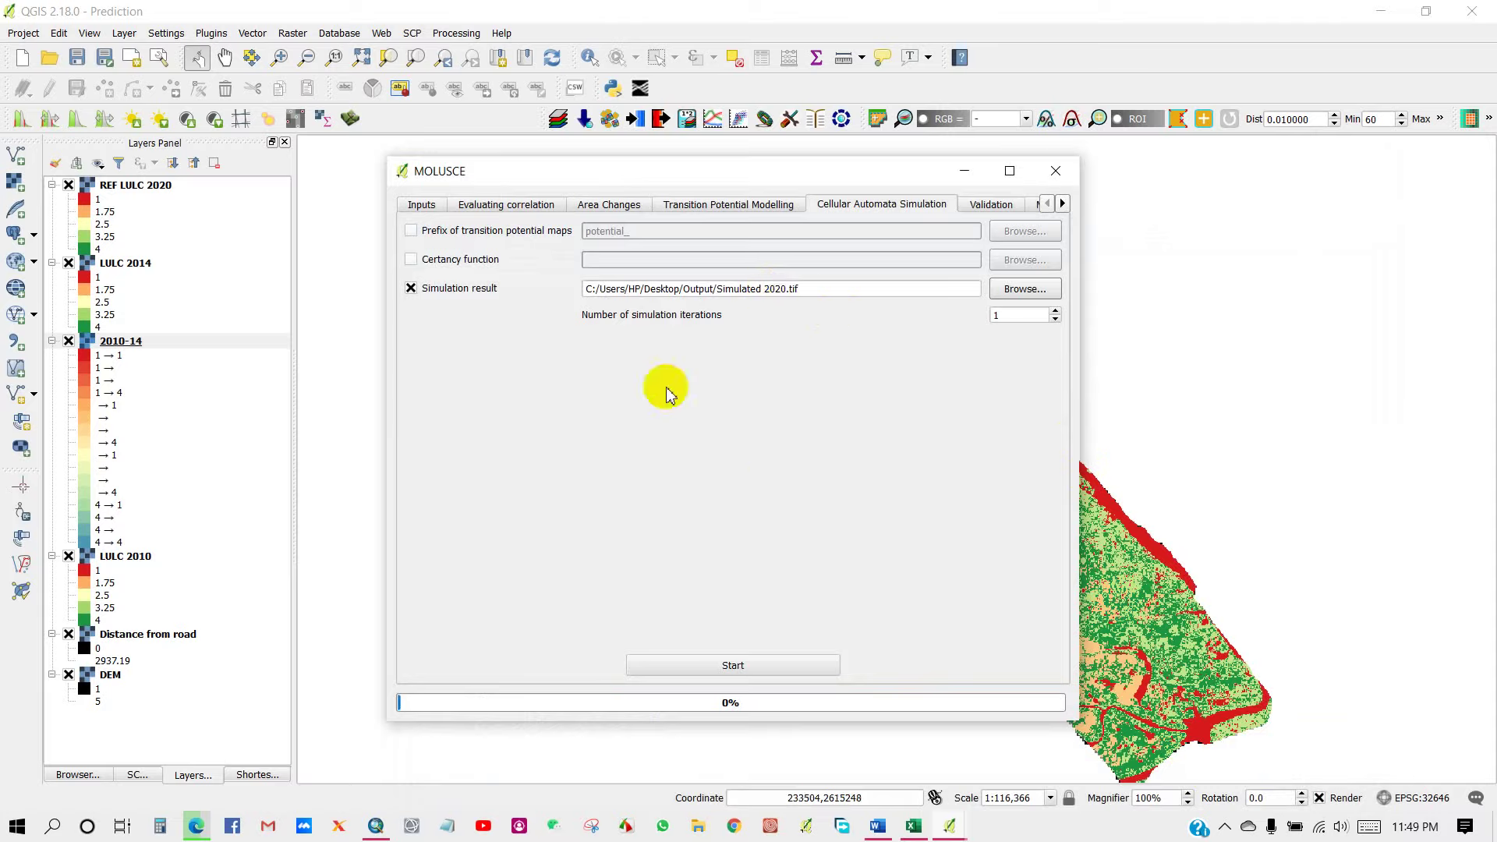
click(731, 668)
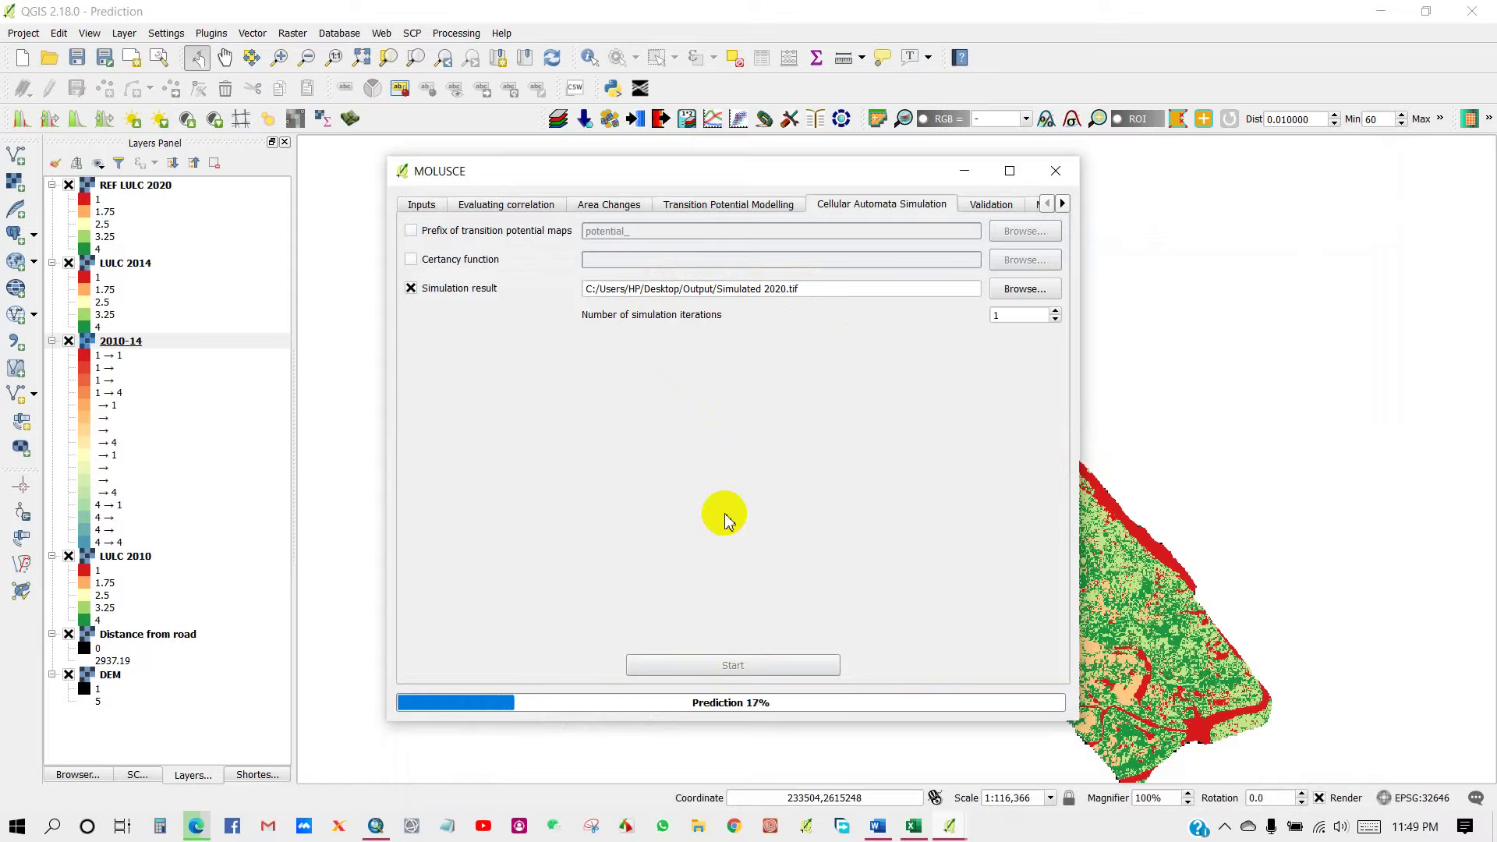
drag(672, 176, 712, 194)
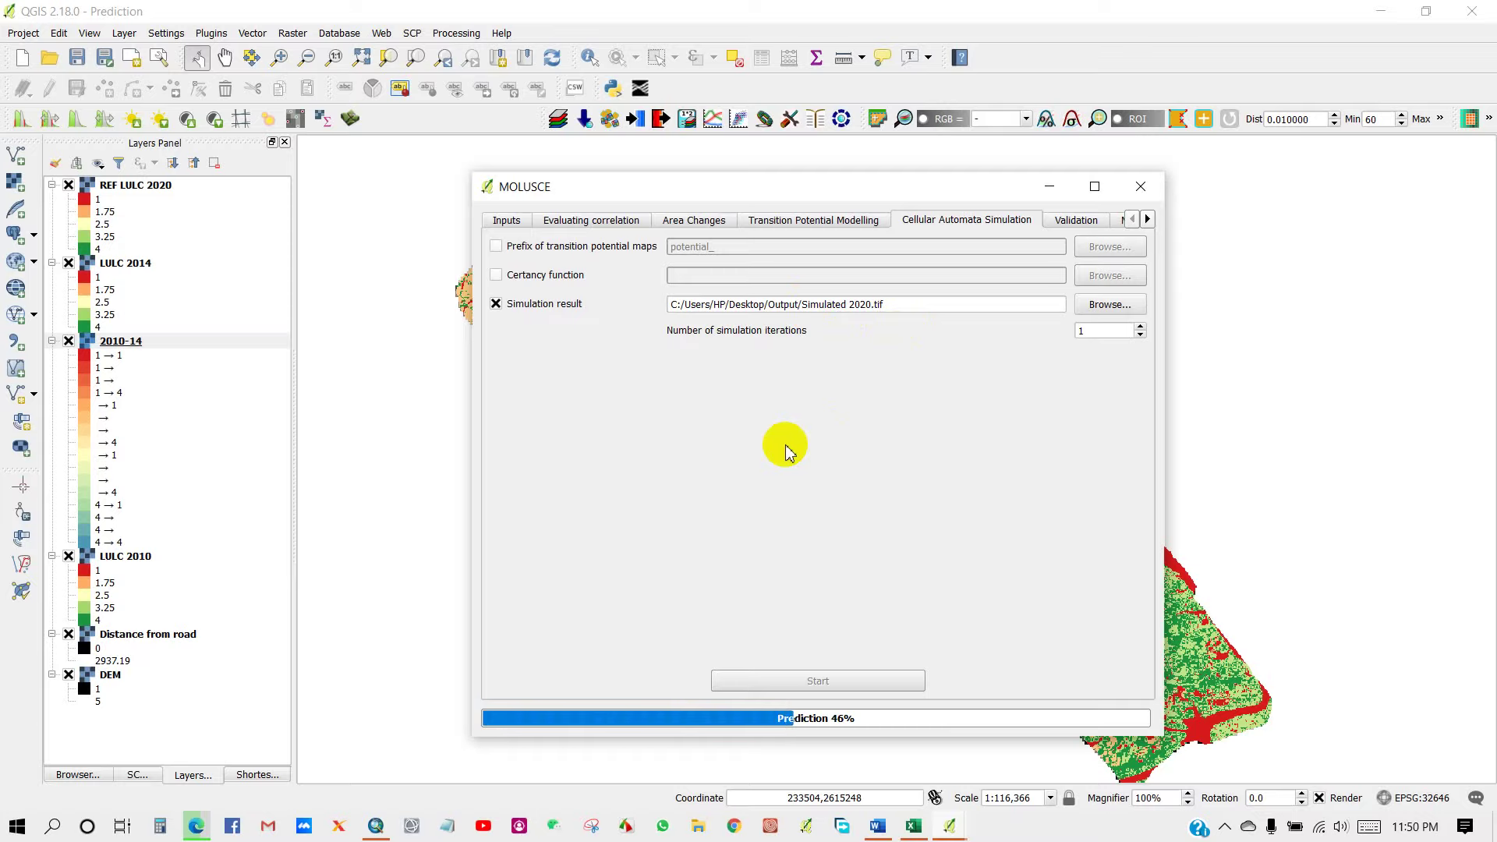
drag(709, 187, 712, 95)
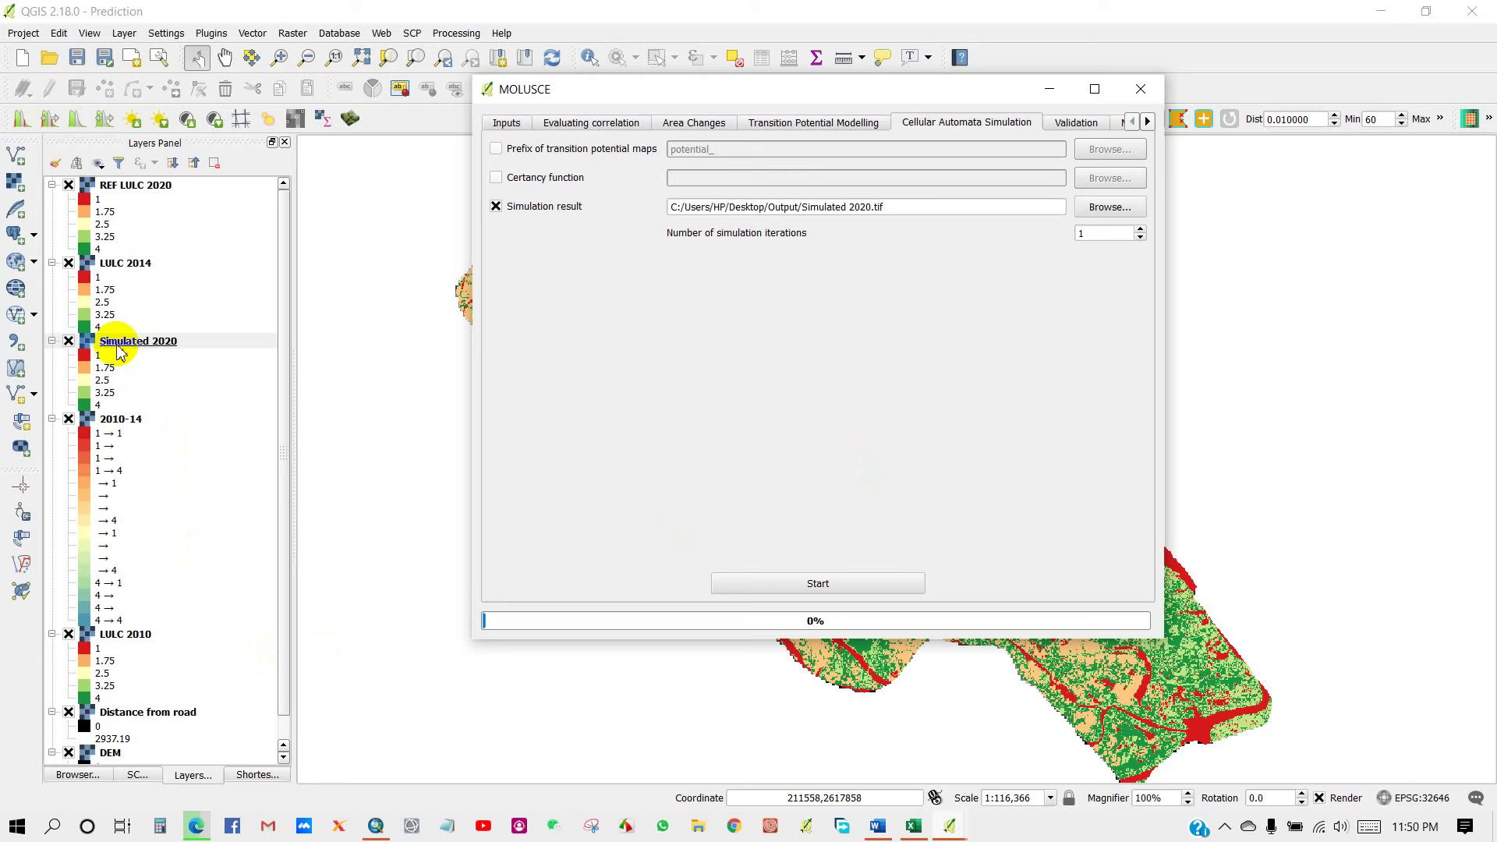
Minimize MOLUSCE and hide the REF LULC 2020 and LULC 2014 layers to examine the Simulated 2020 map.
click(1050, 89)
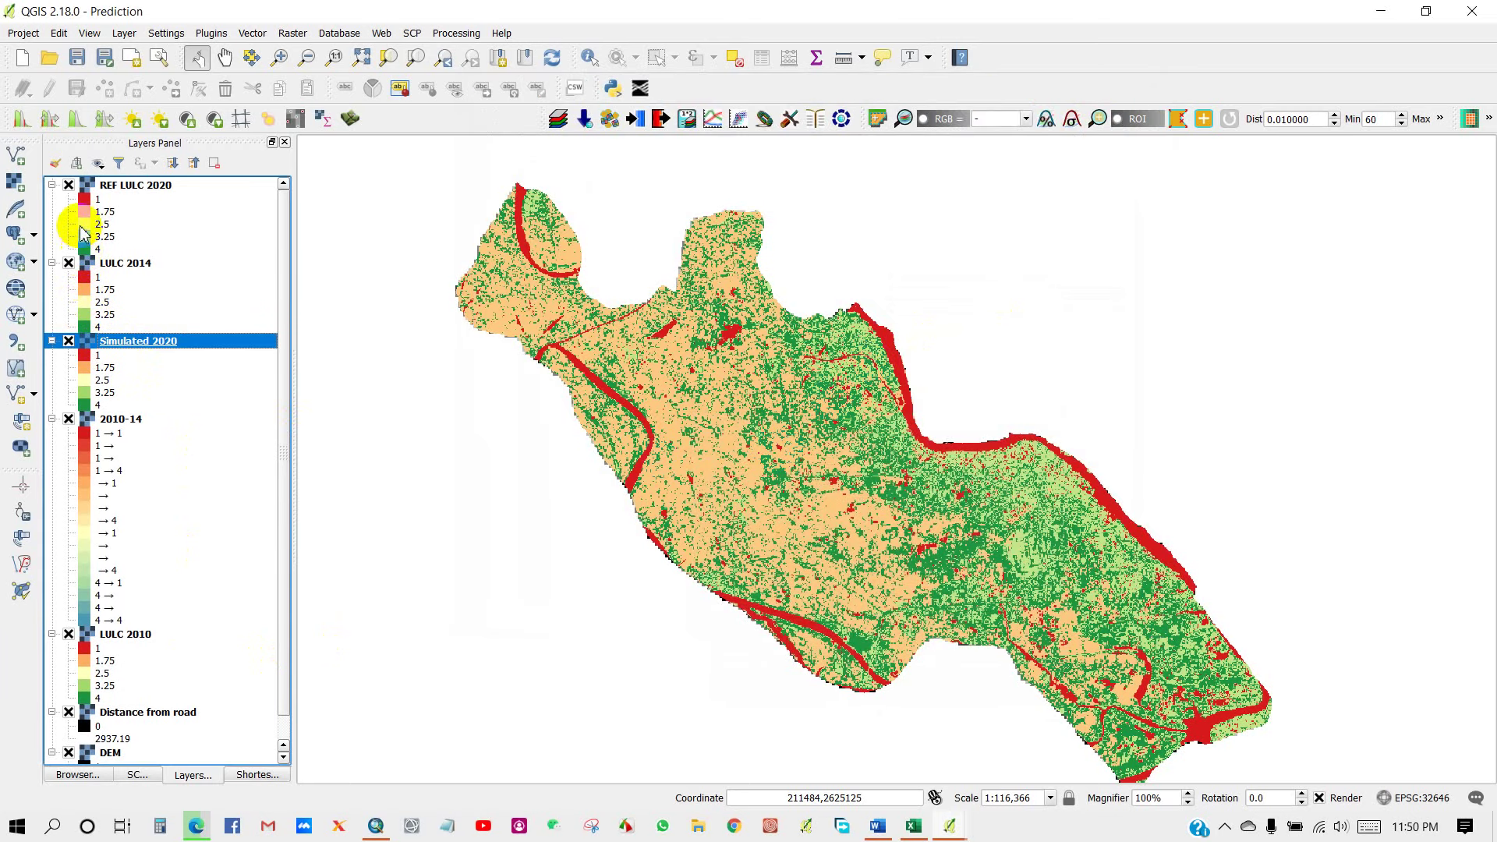
click(69, 185)
click(68, 263)
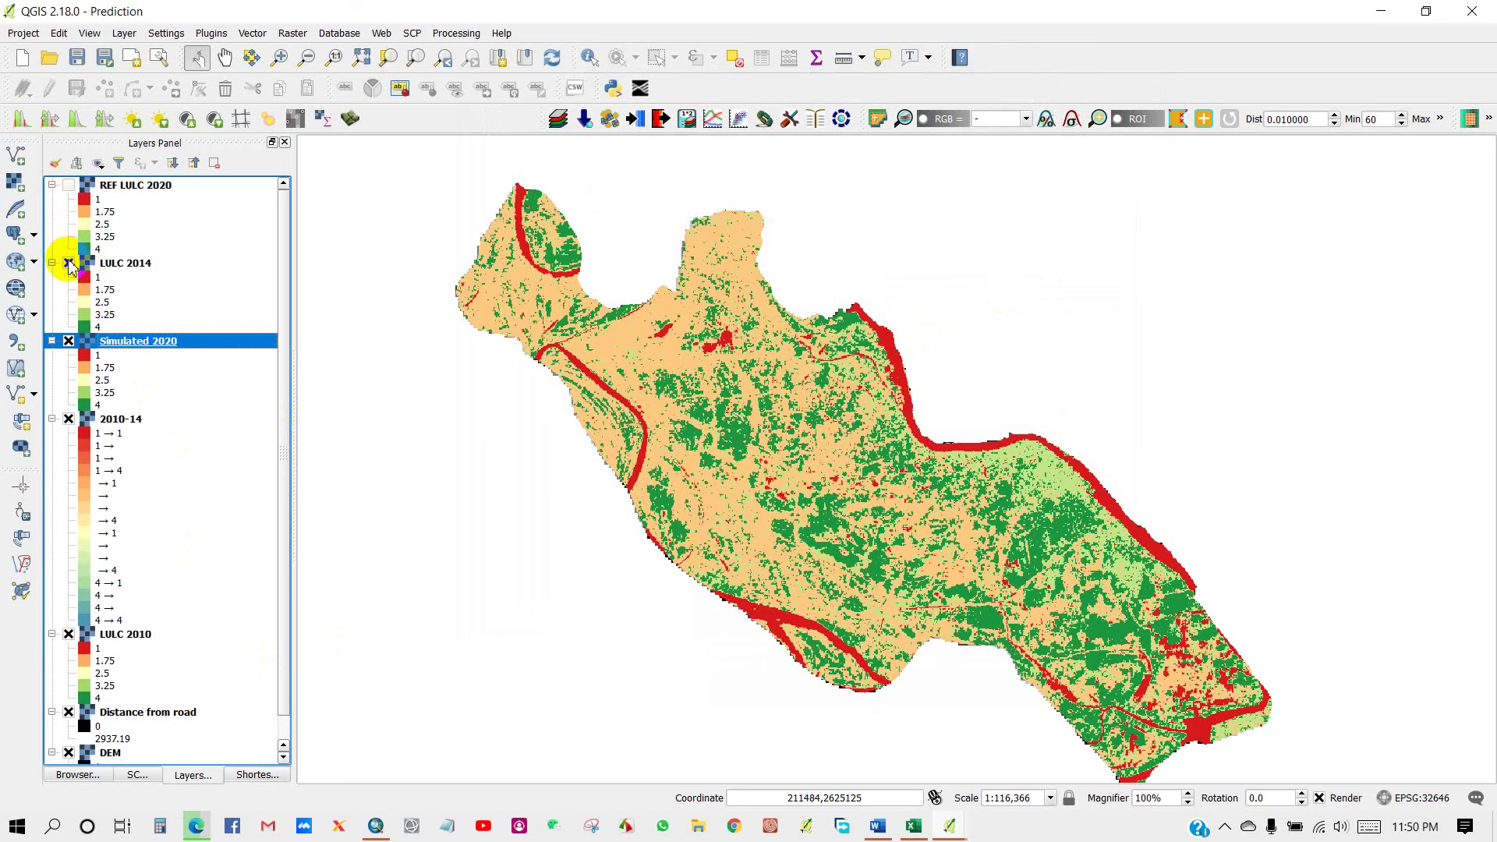
drag(693, 445, 685, 443)
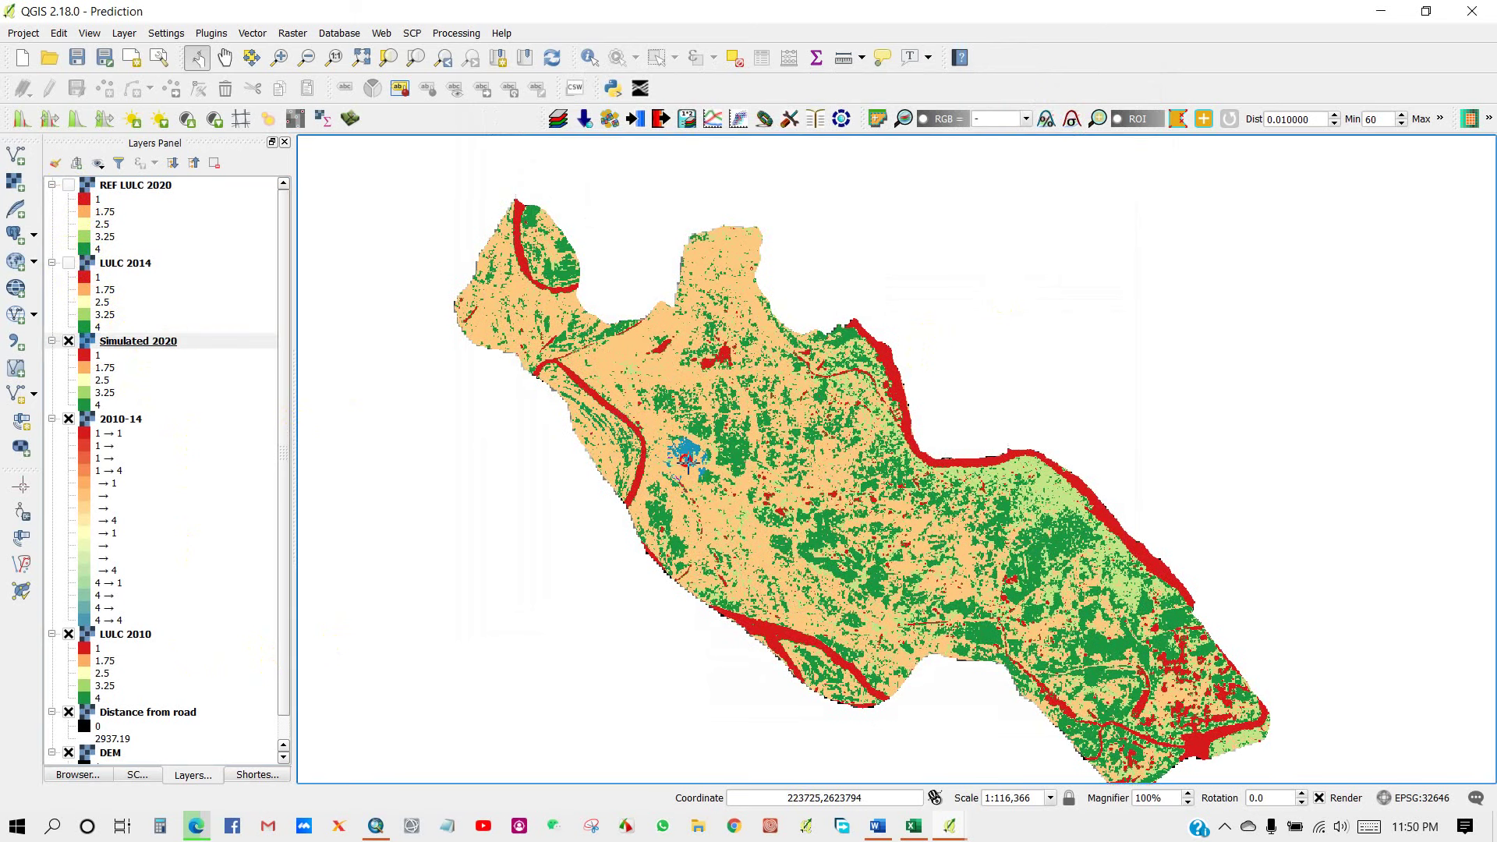
click(699, 427)
drag(761, 471, 733, 448)
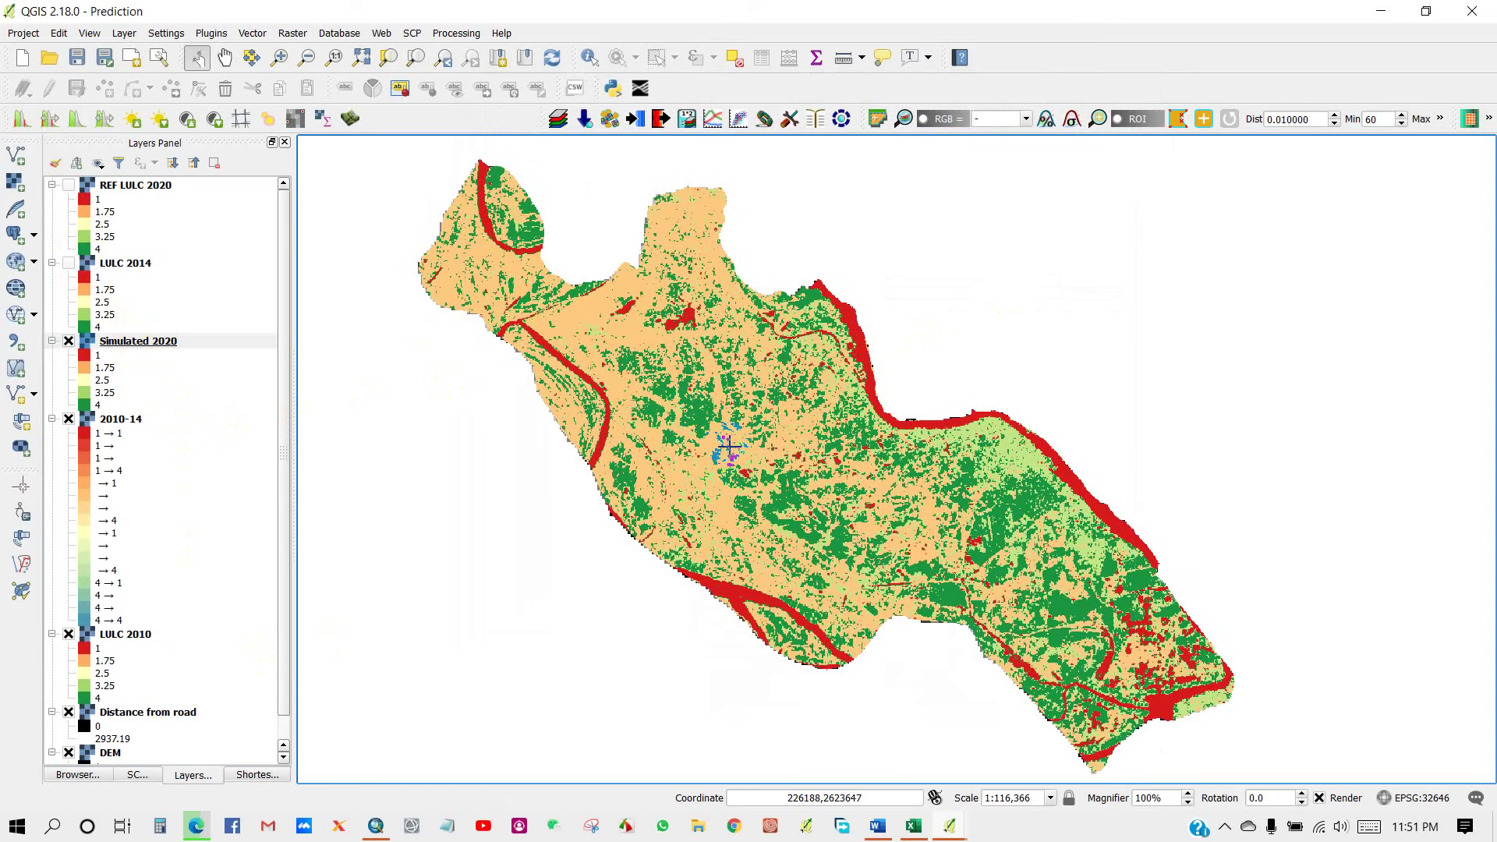
Return to MOLUSCE and load REF LULC 2020 from the Prediction Tutorial folder as the validation reference map.
mouse_move(951, 826)
click(1041, 739)
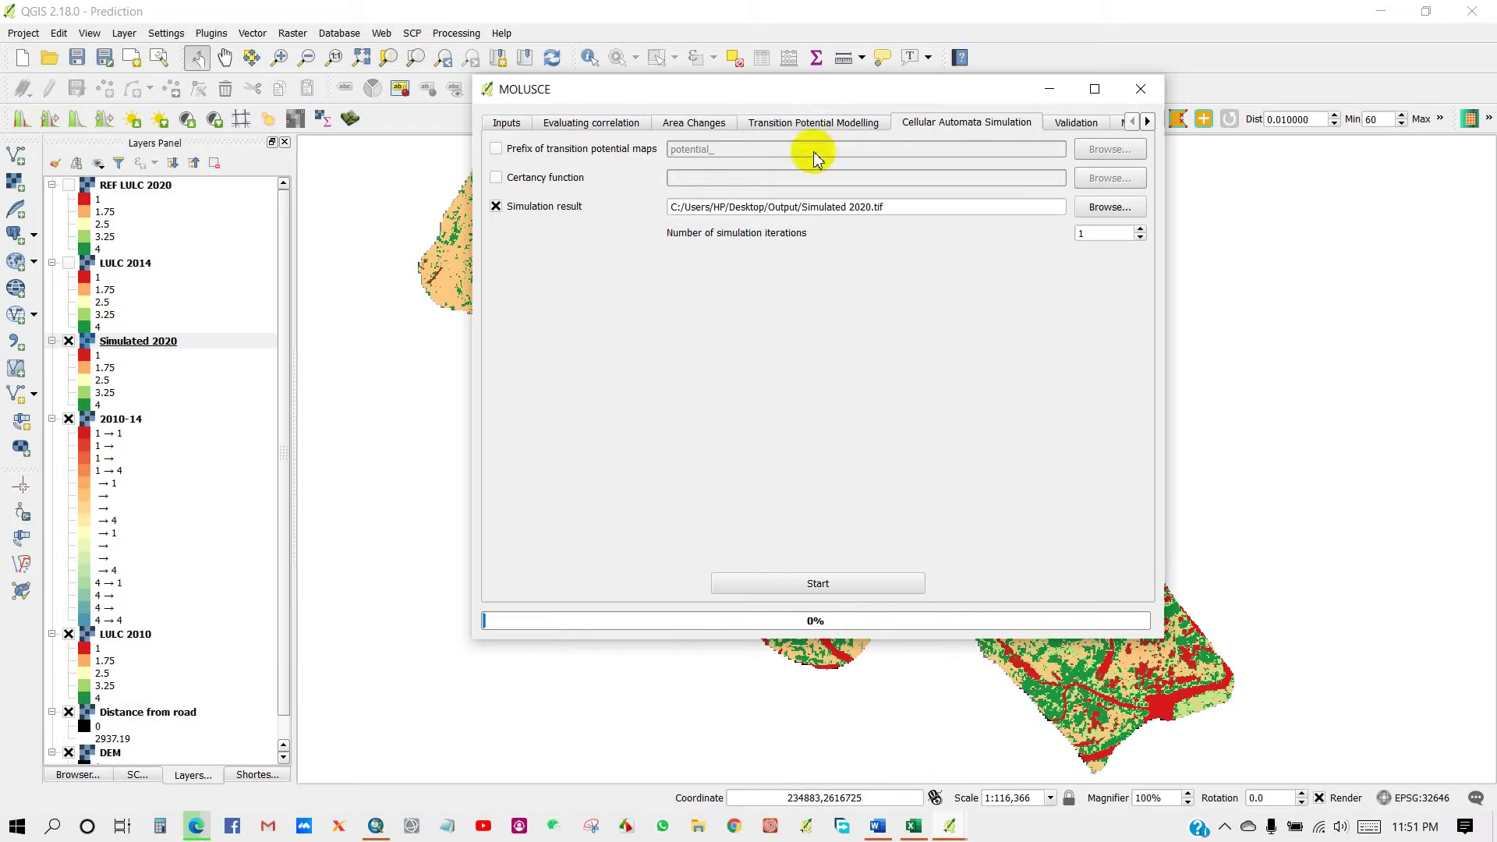
drag(785, 87, 768, 200)
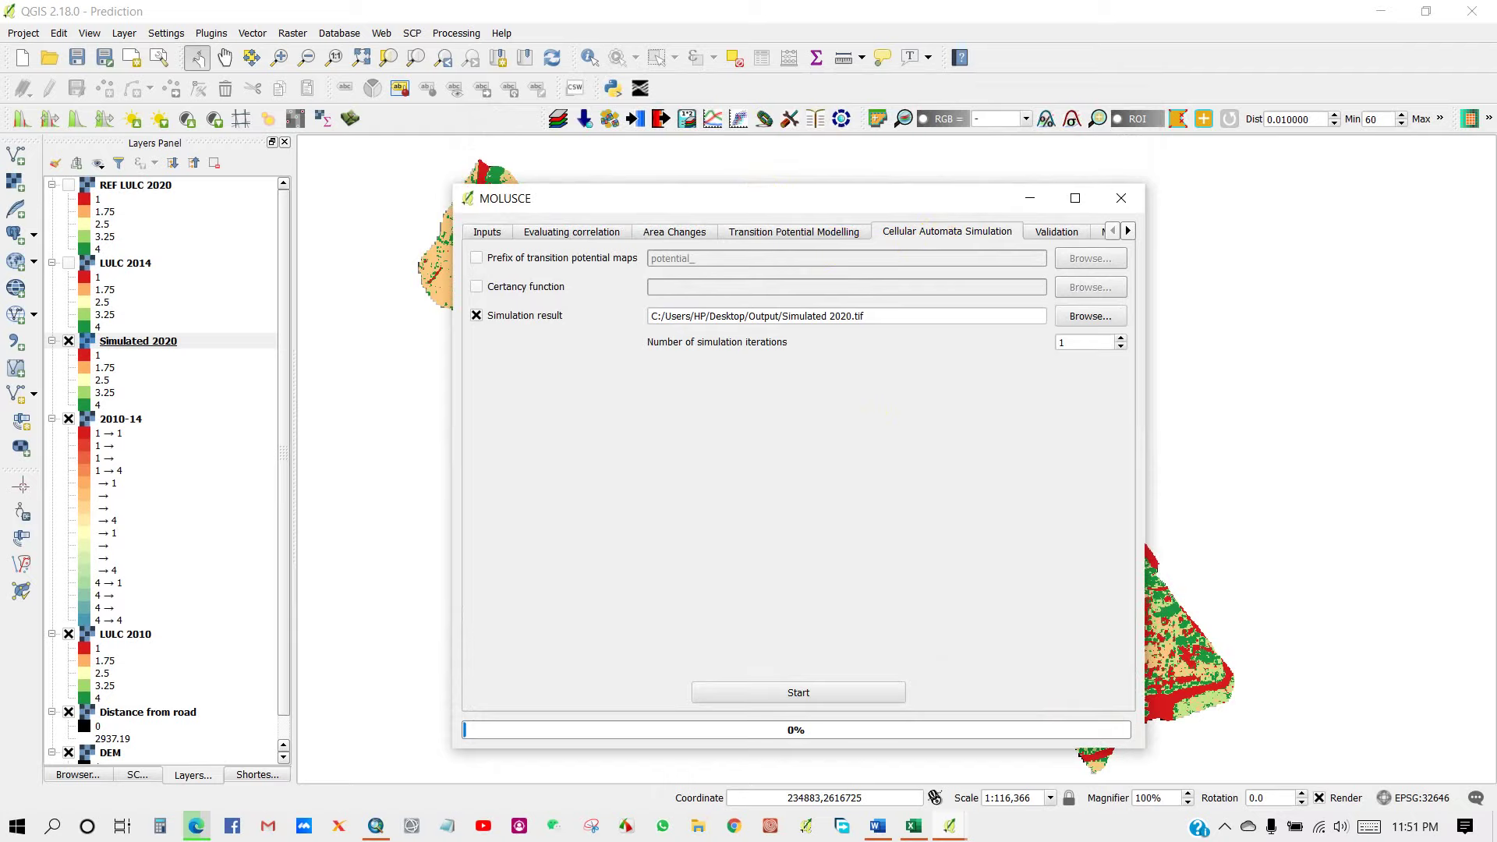
click(1058, 235)
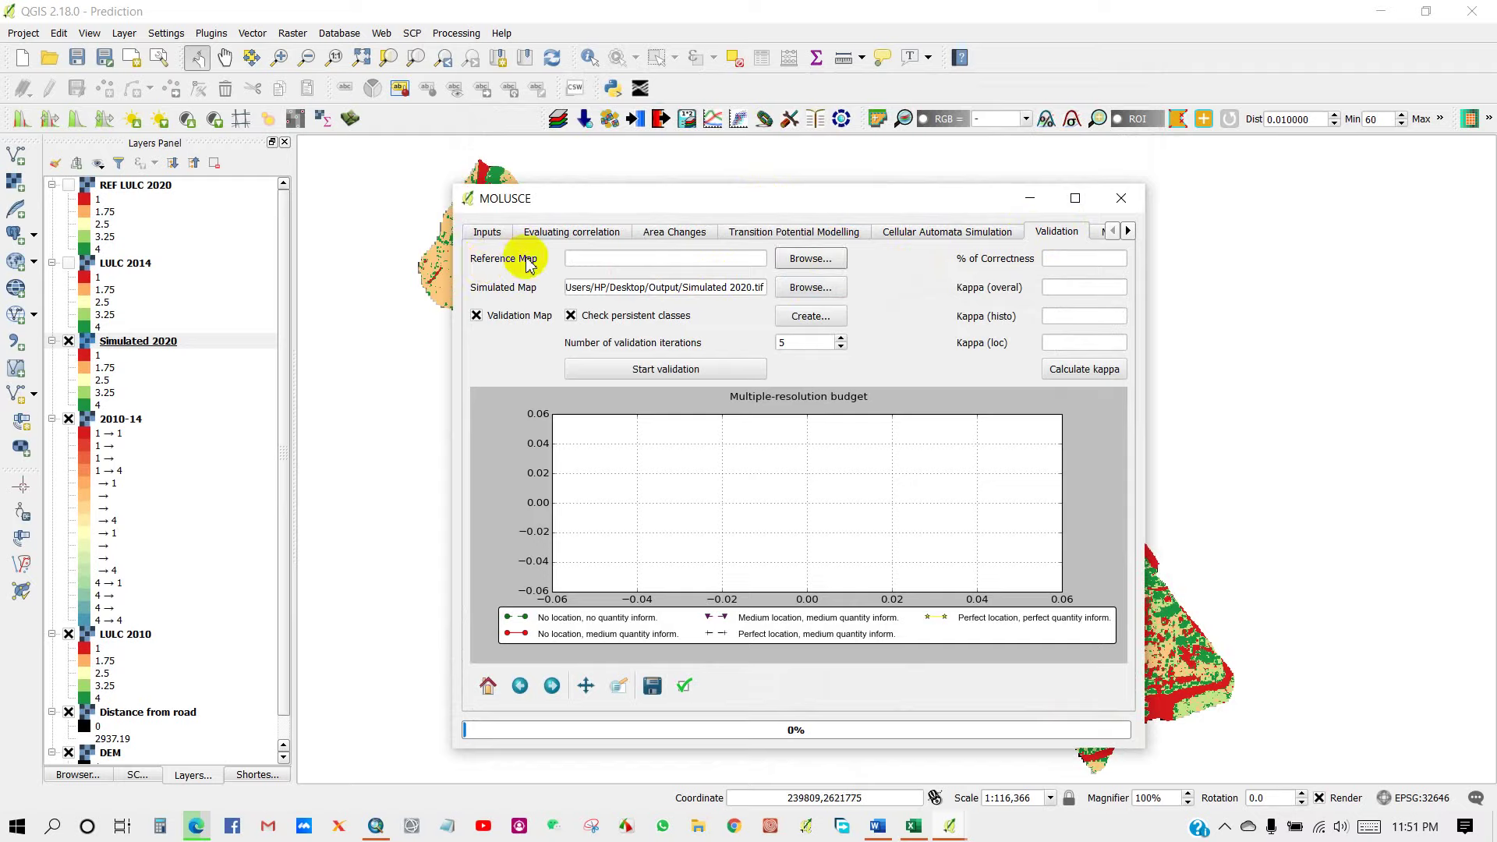
click(811, 258)
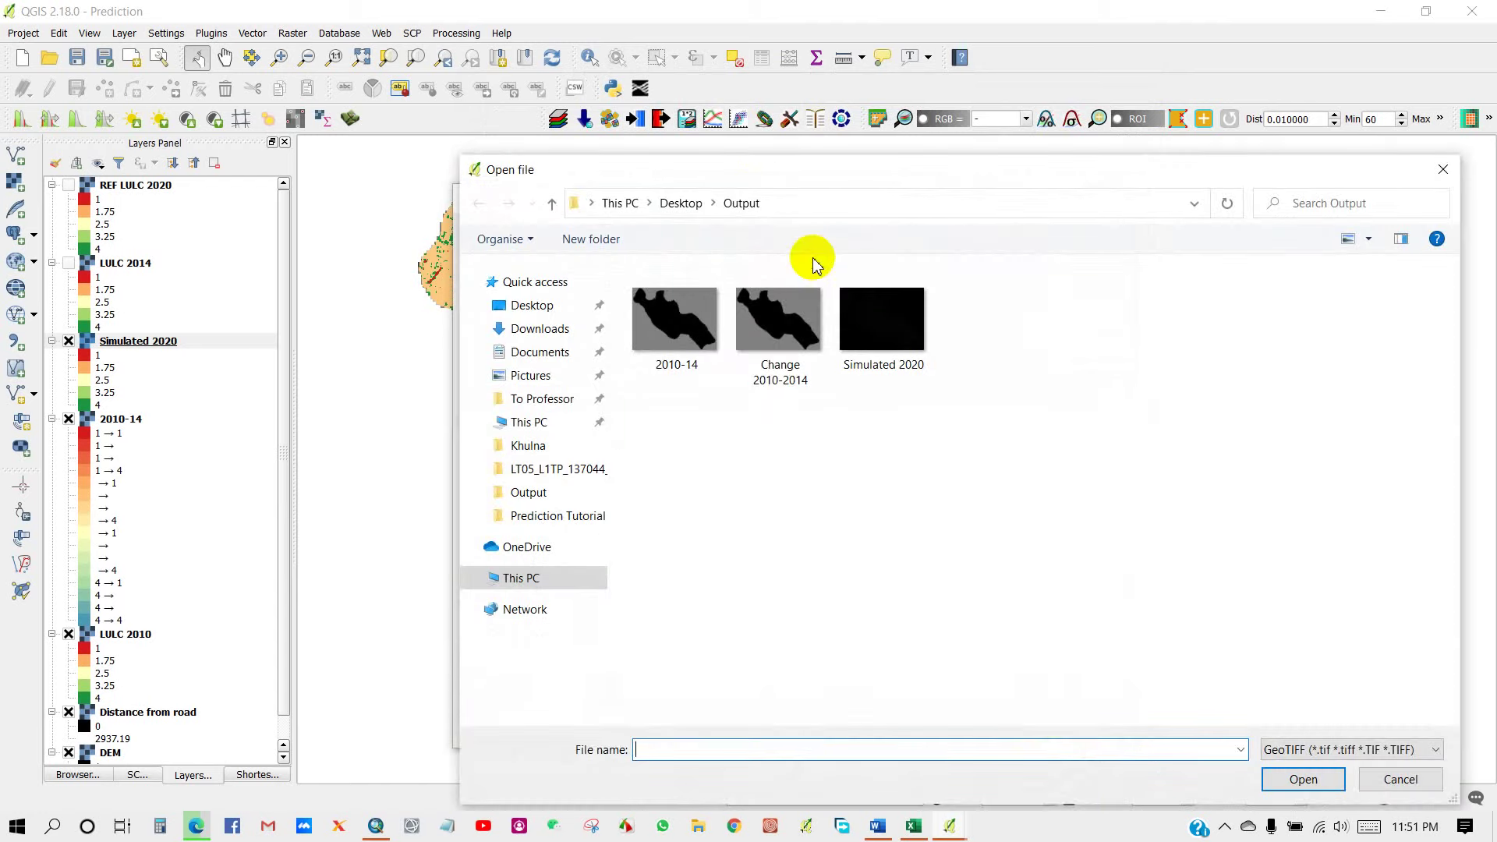
click(592, 517)
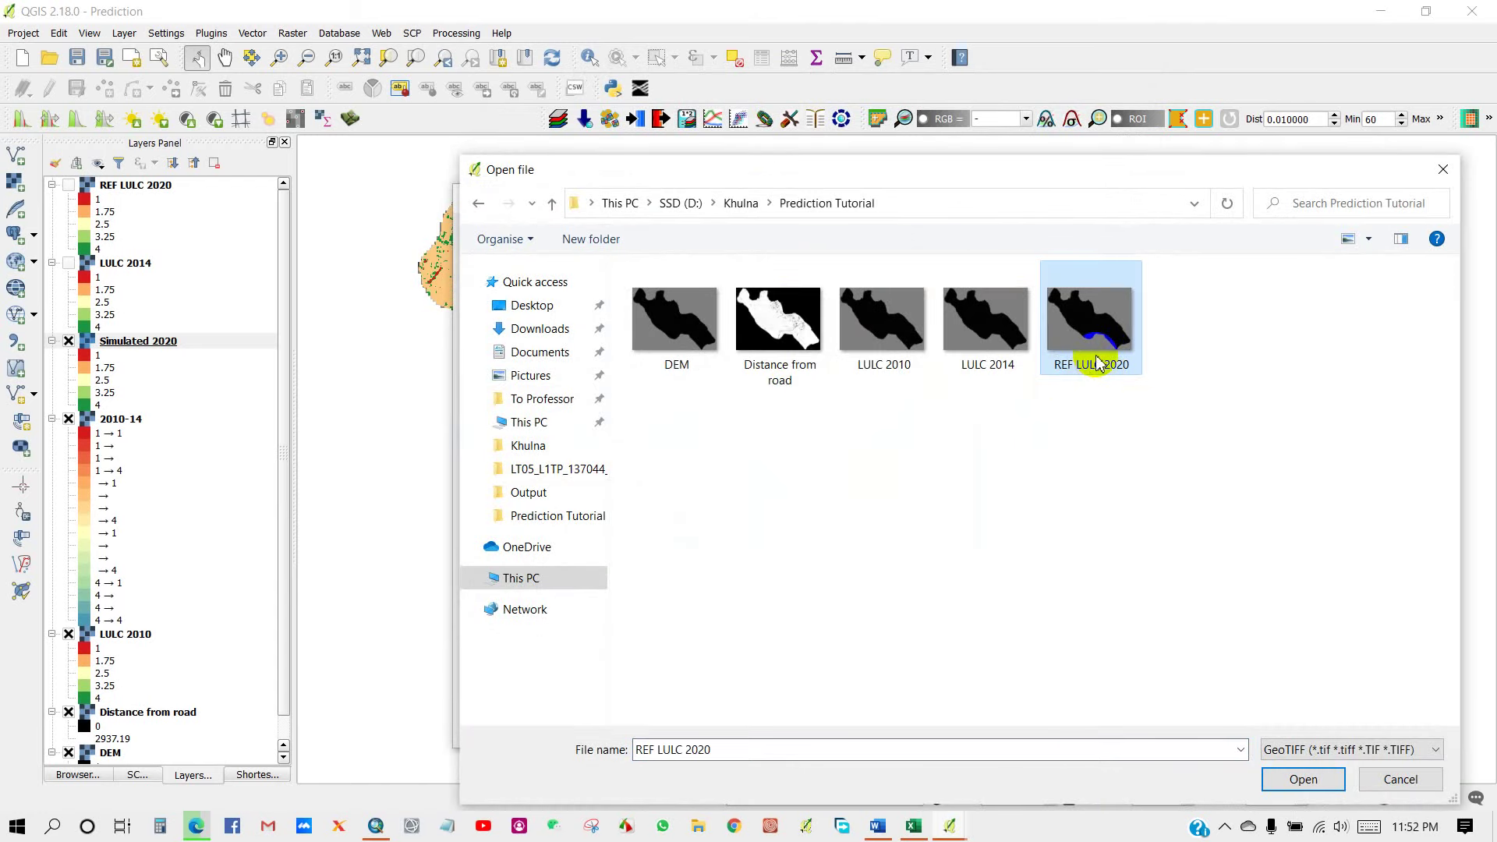
click(1303, 779)
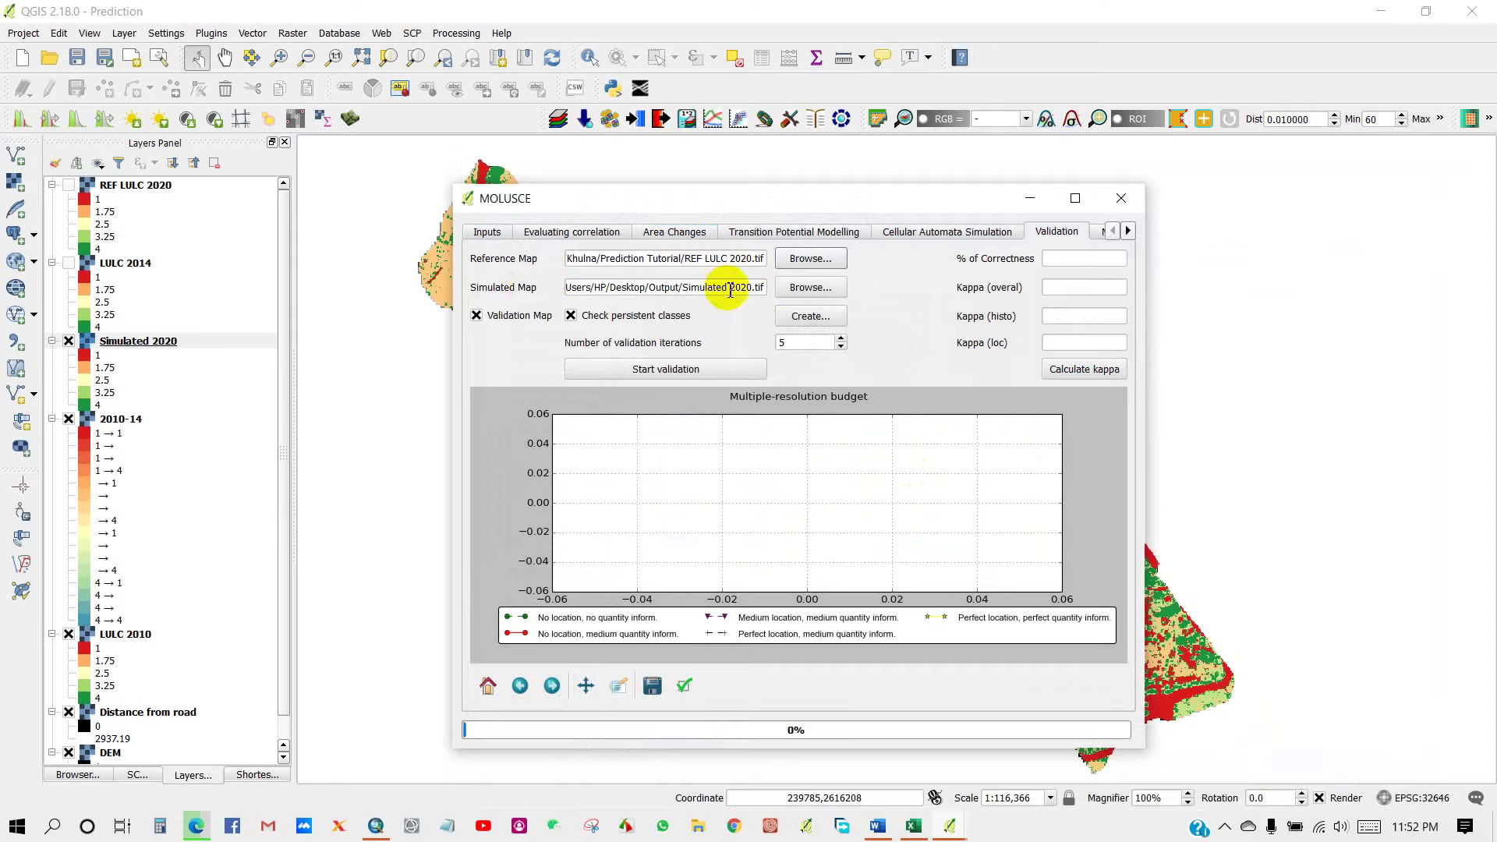
Validate the simulated map with 5 iterations and persistent class checking, output the validation map as Validation2020, and calculate the kappa statistics.
click(661, 373)
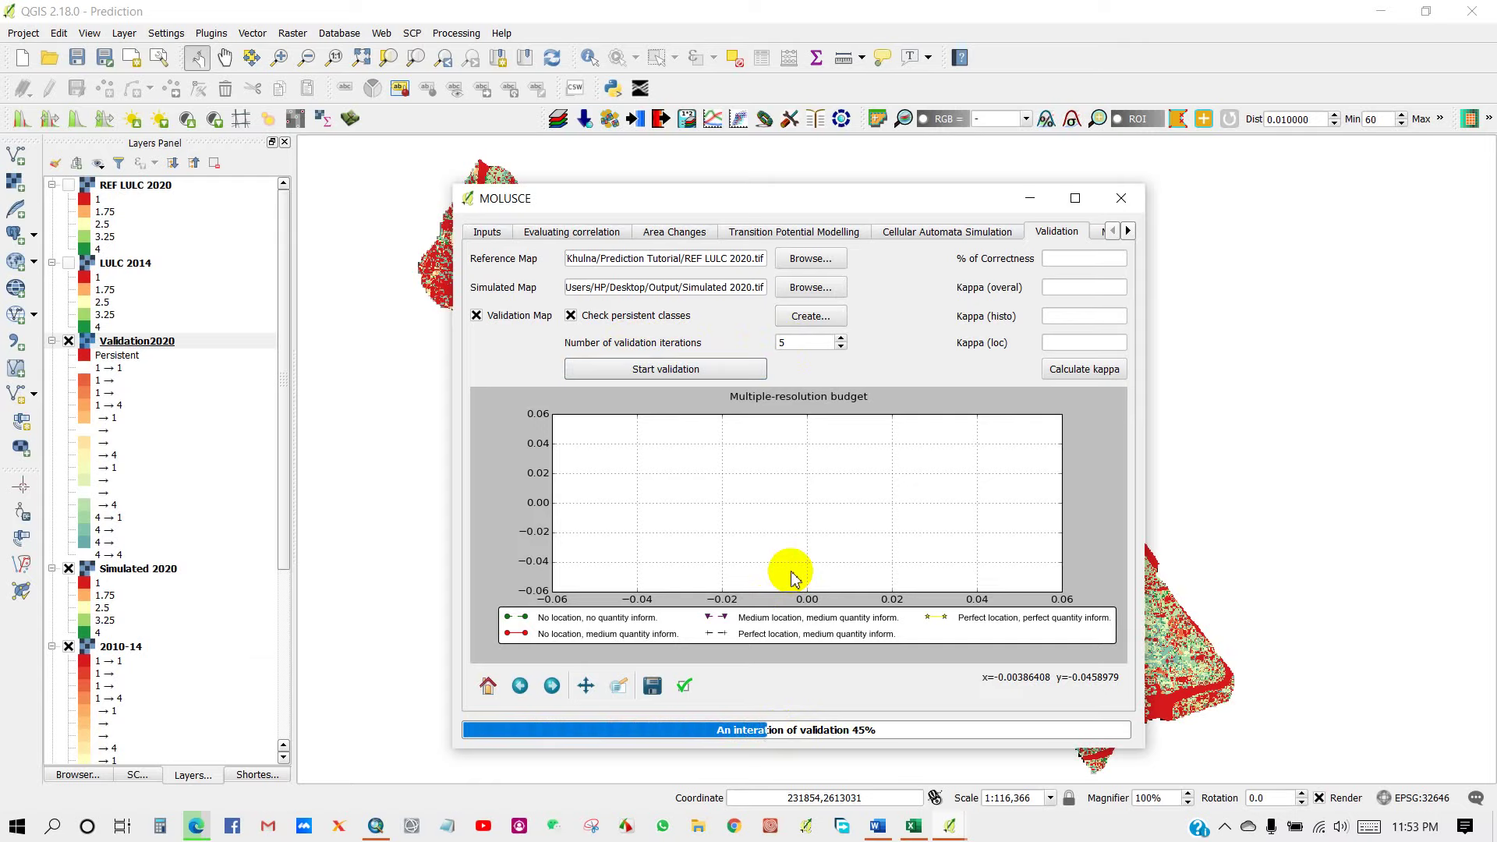
drag(703, 200, 705, 174)
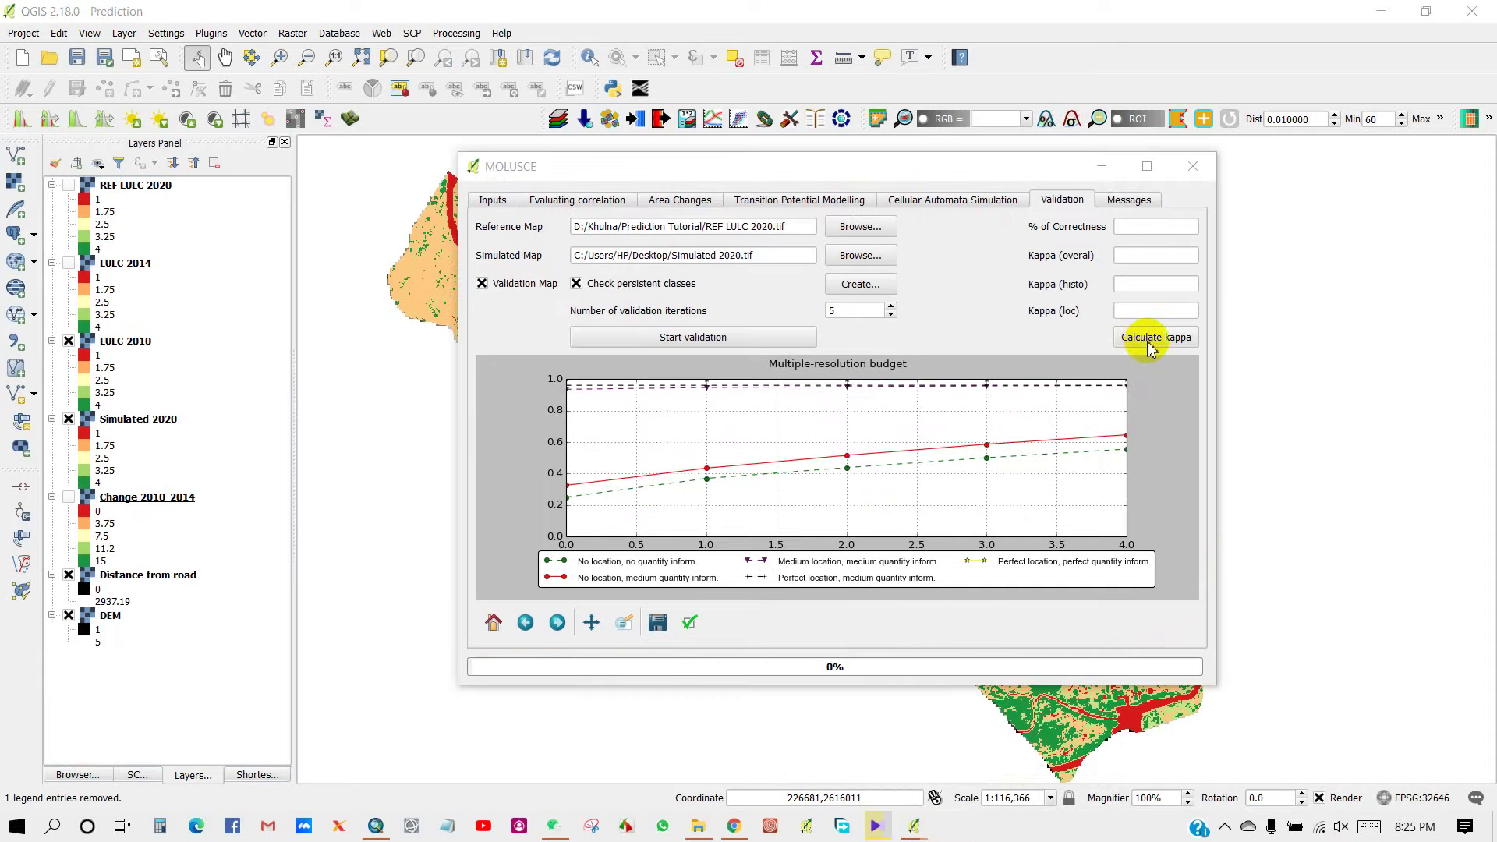
click(1152, 344)
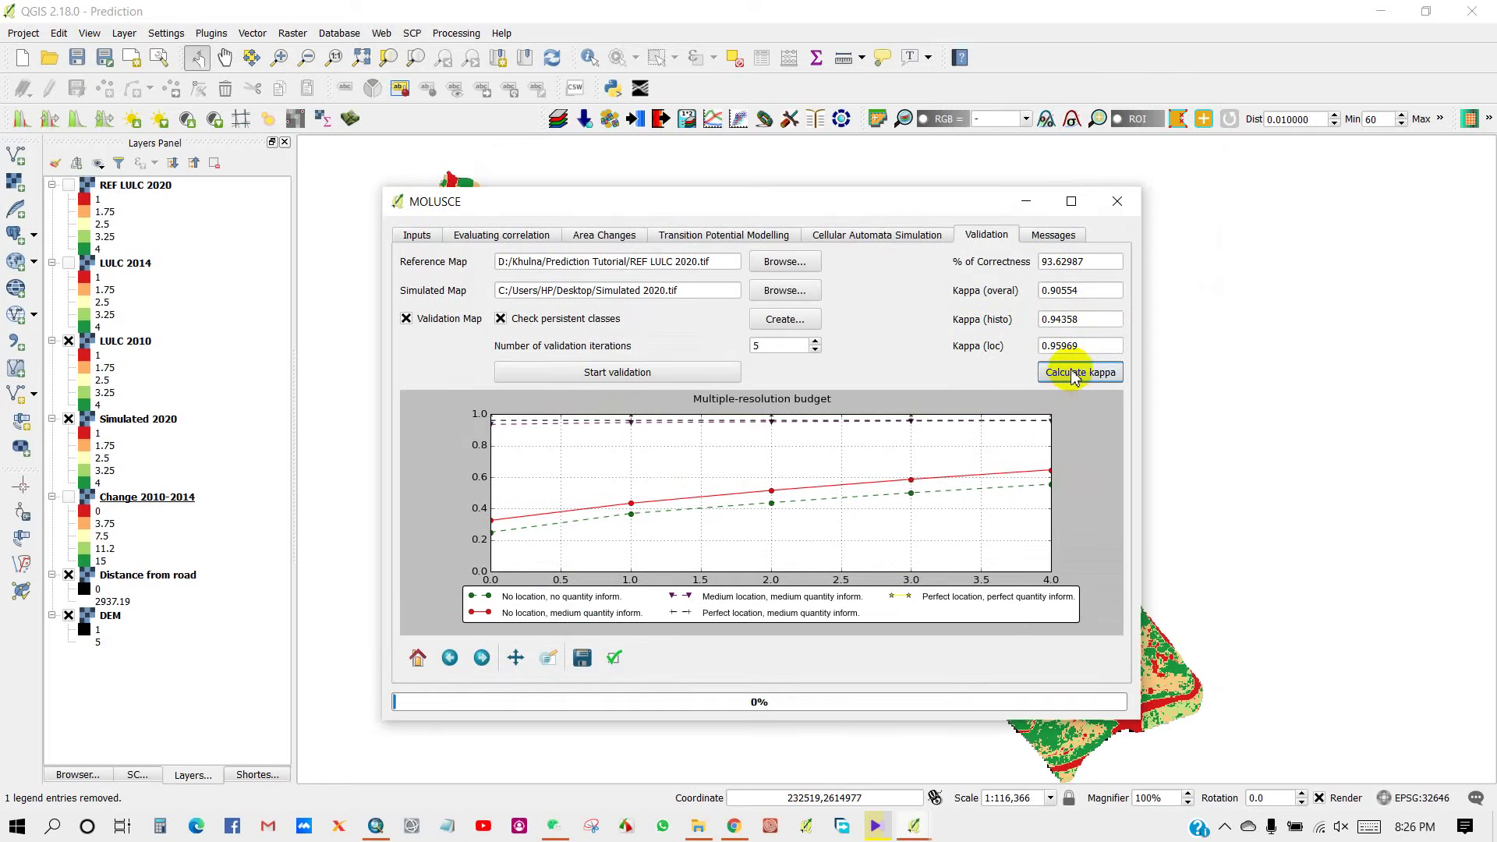
click(1080, 372)
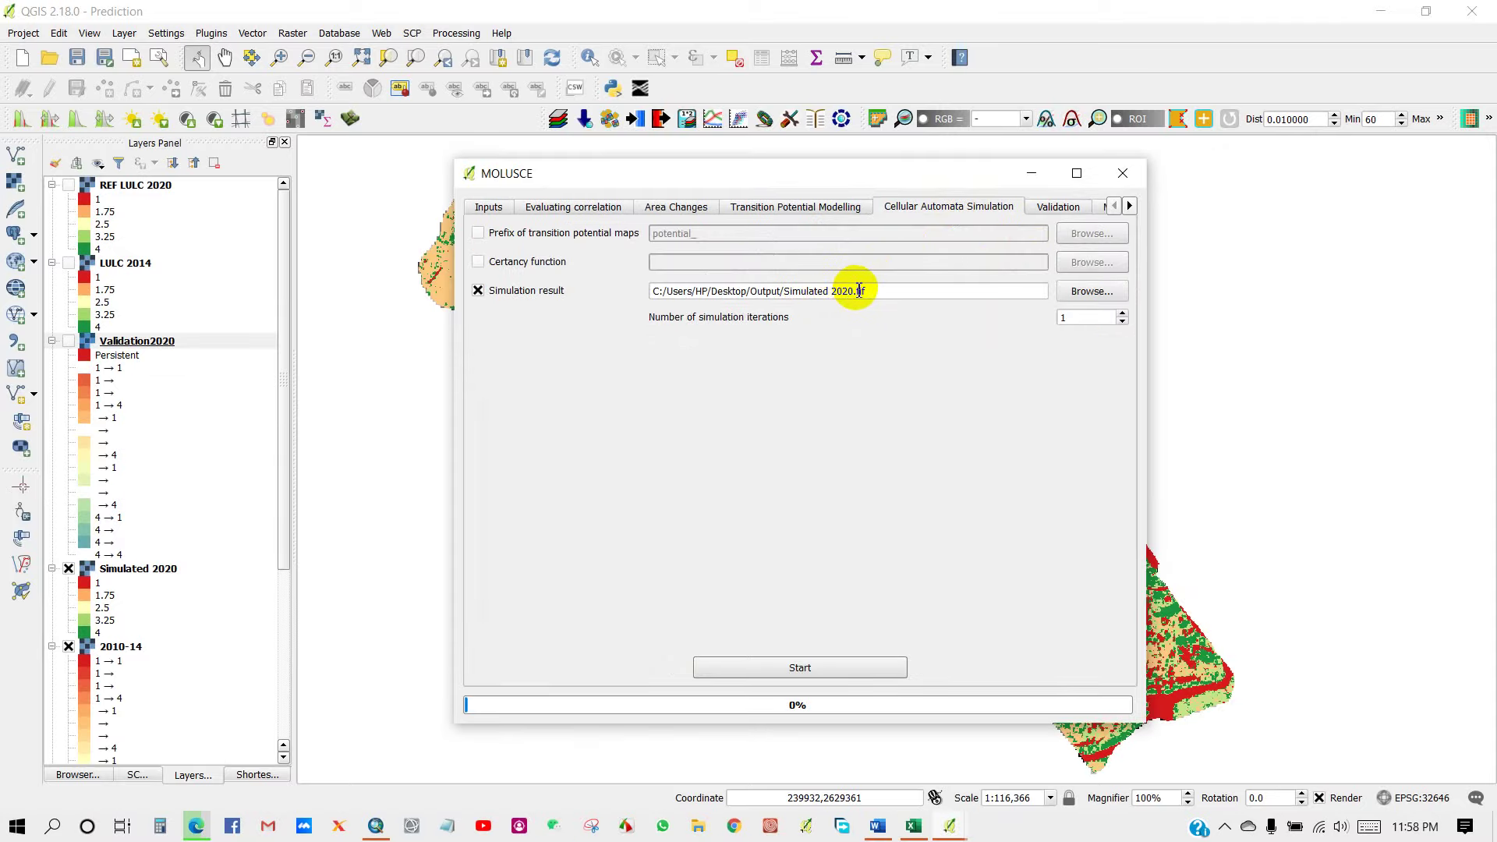
Rename the simulation result file to "Simulated 2030.tif", set 2 simulation iterations and start the Cellular Automata Simulation.
click(853, 290)
key(BackSpace)
key(BackSpace)
text(30)
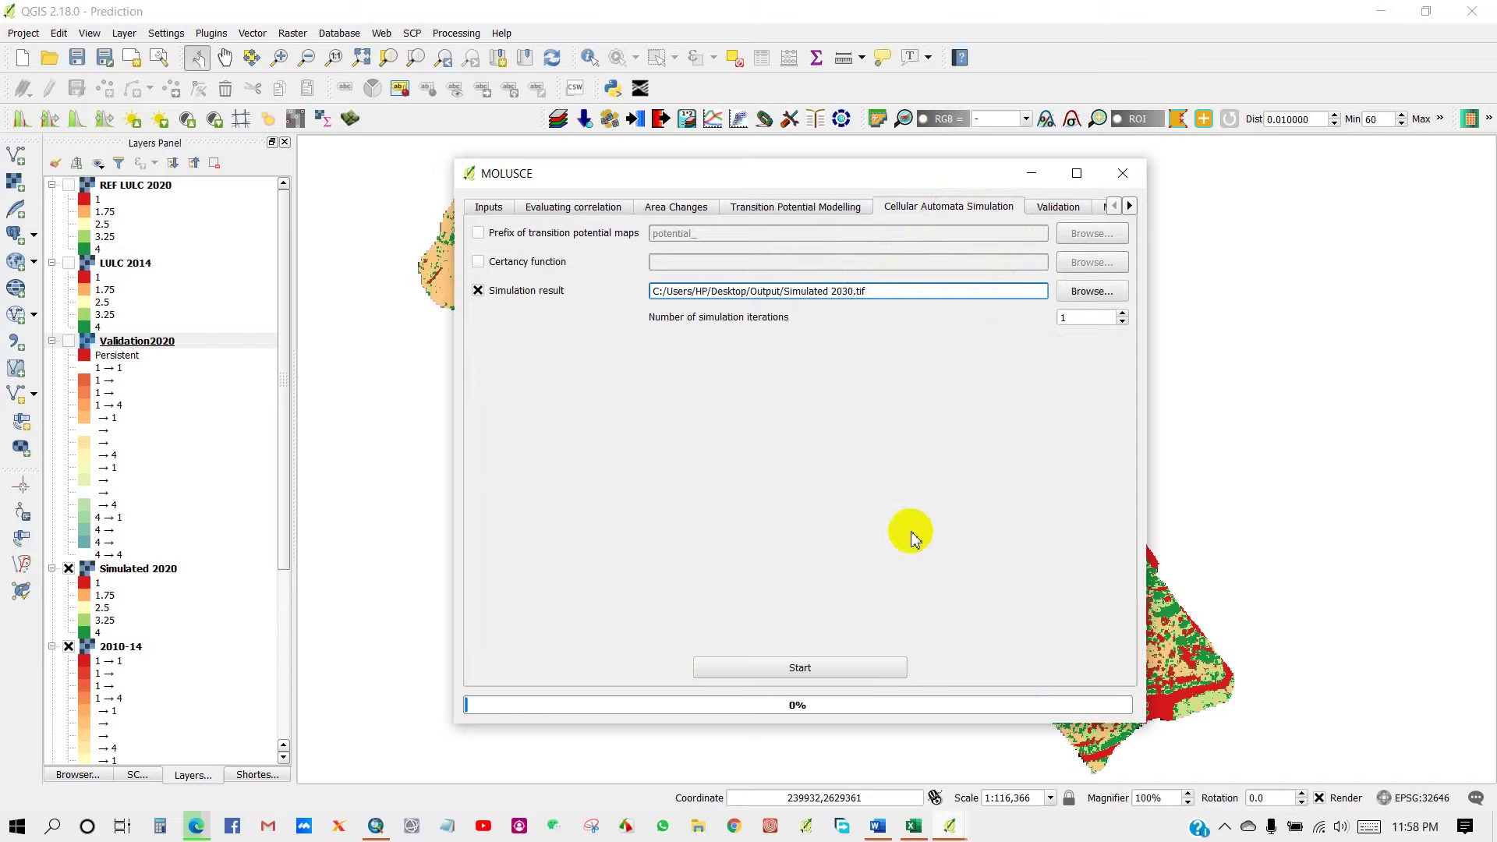
click(1122, 313)
click(799, 667)
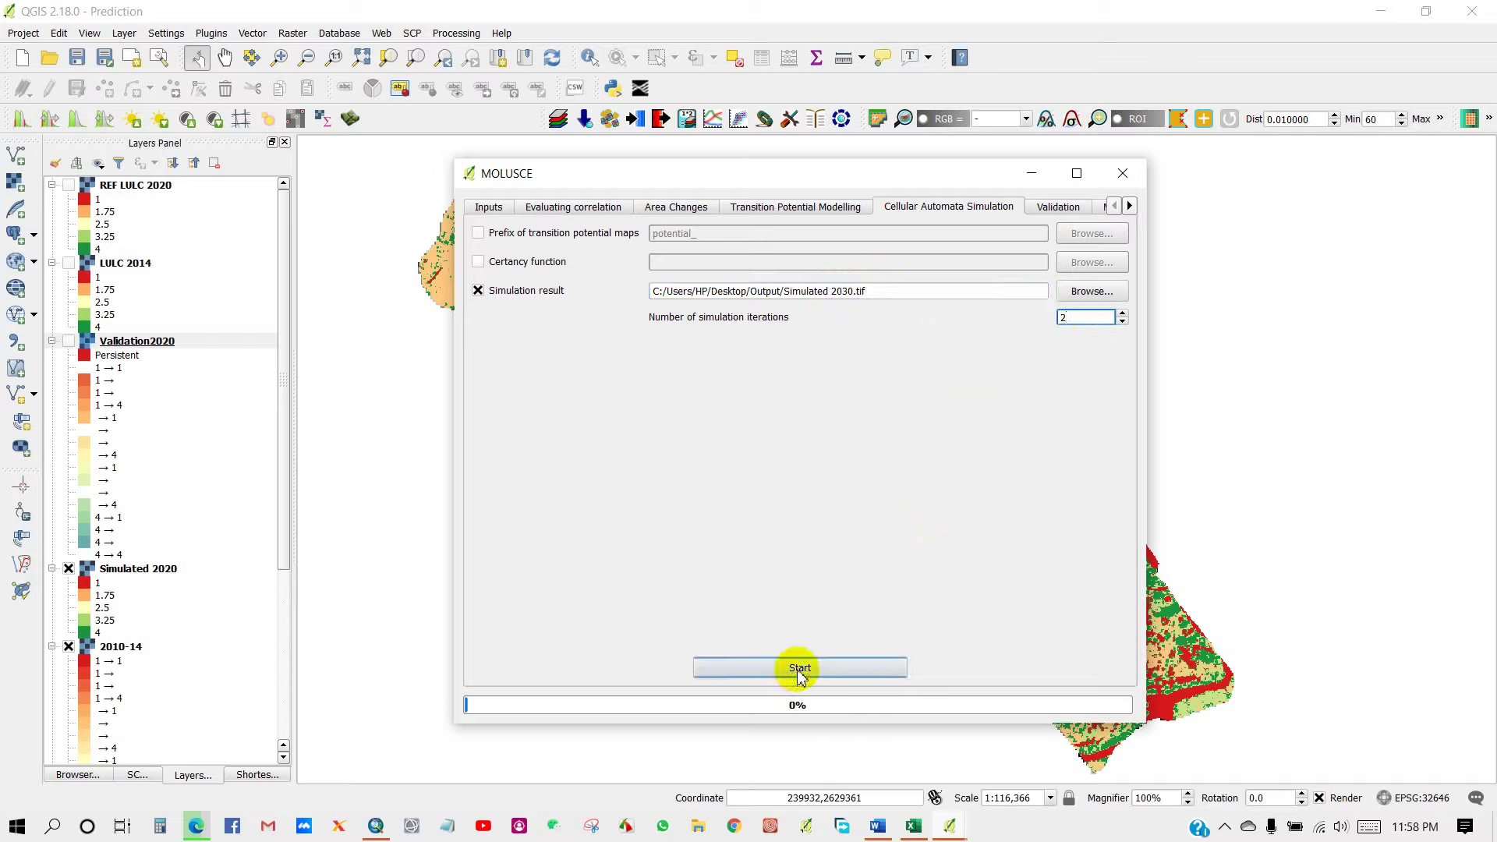